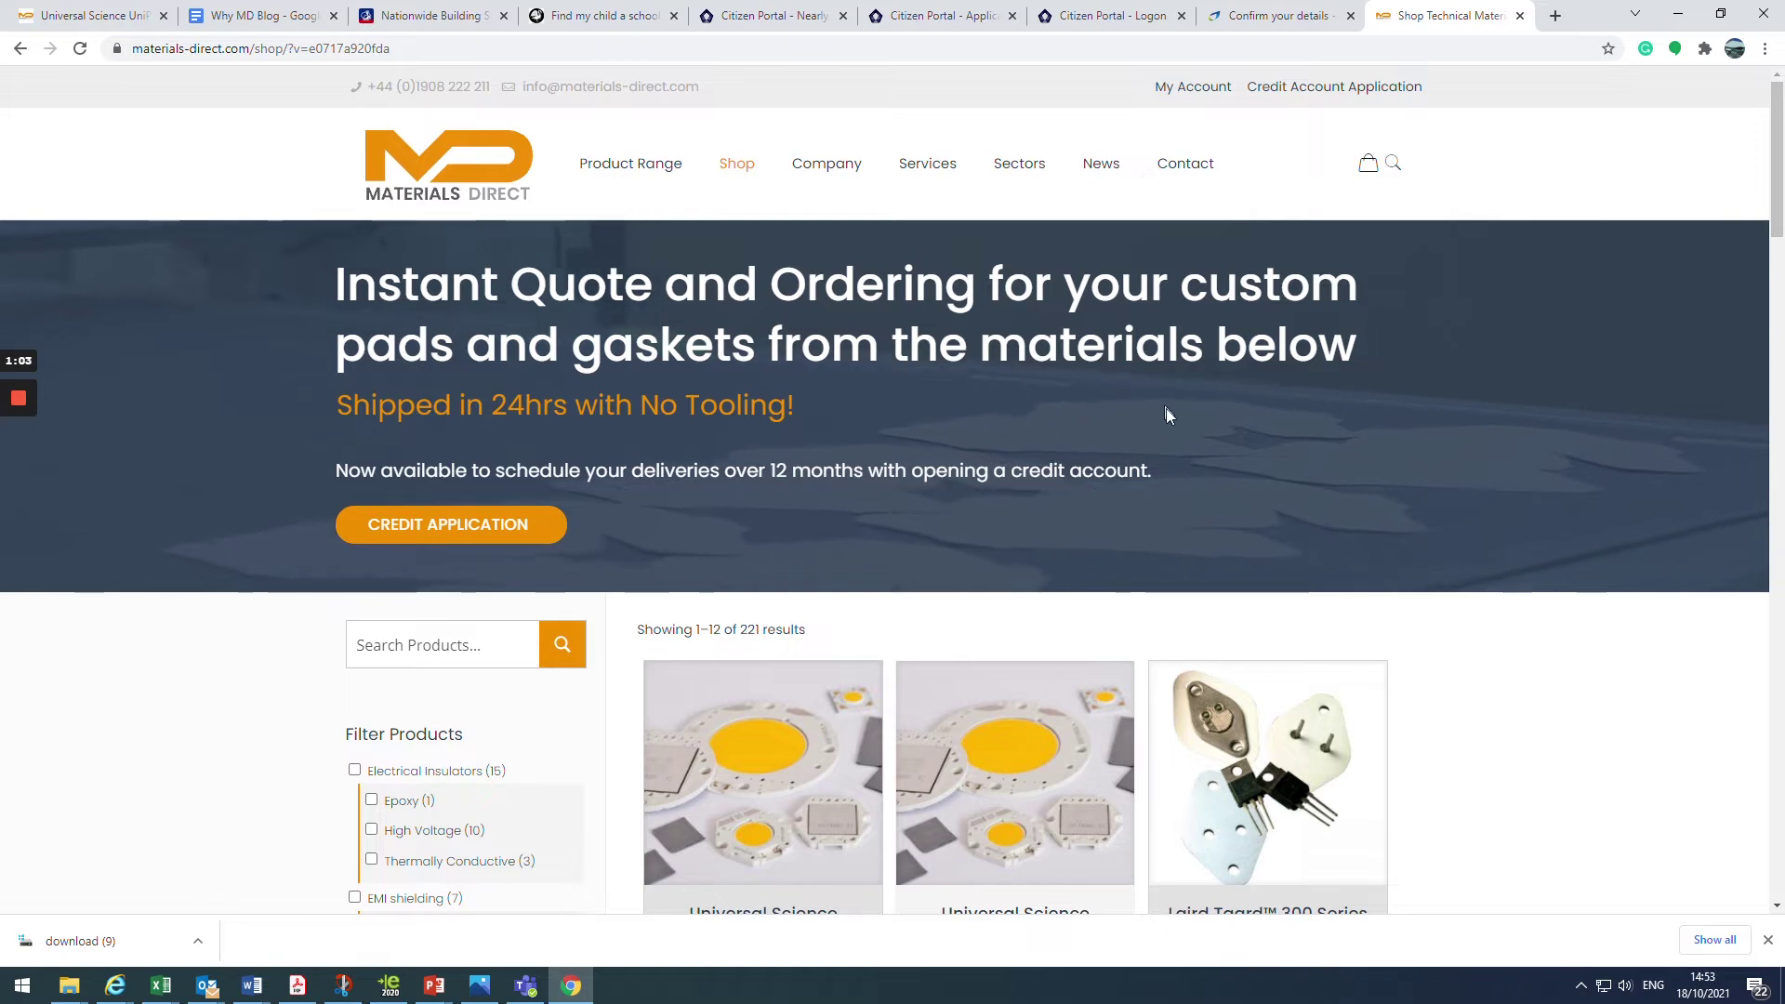
# Look through the shop's product filters and limit the product list to the Universal Science brand
pyautogui.scroll(-4, 1280, 484)
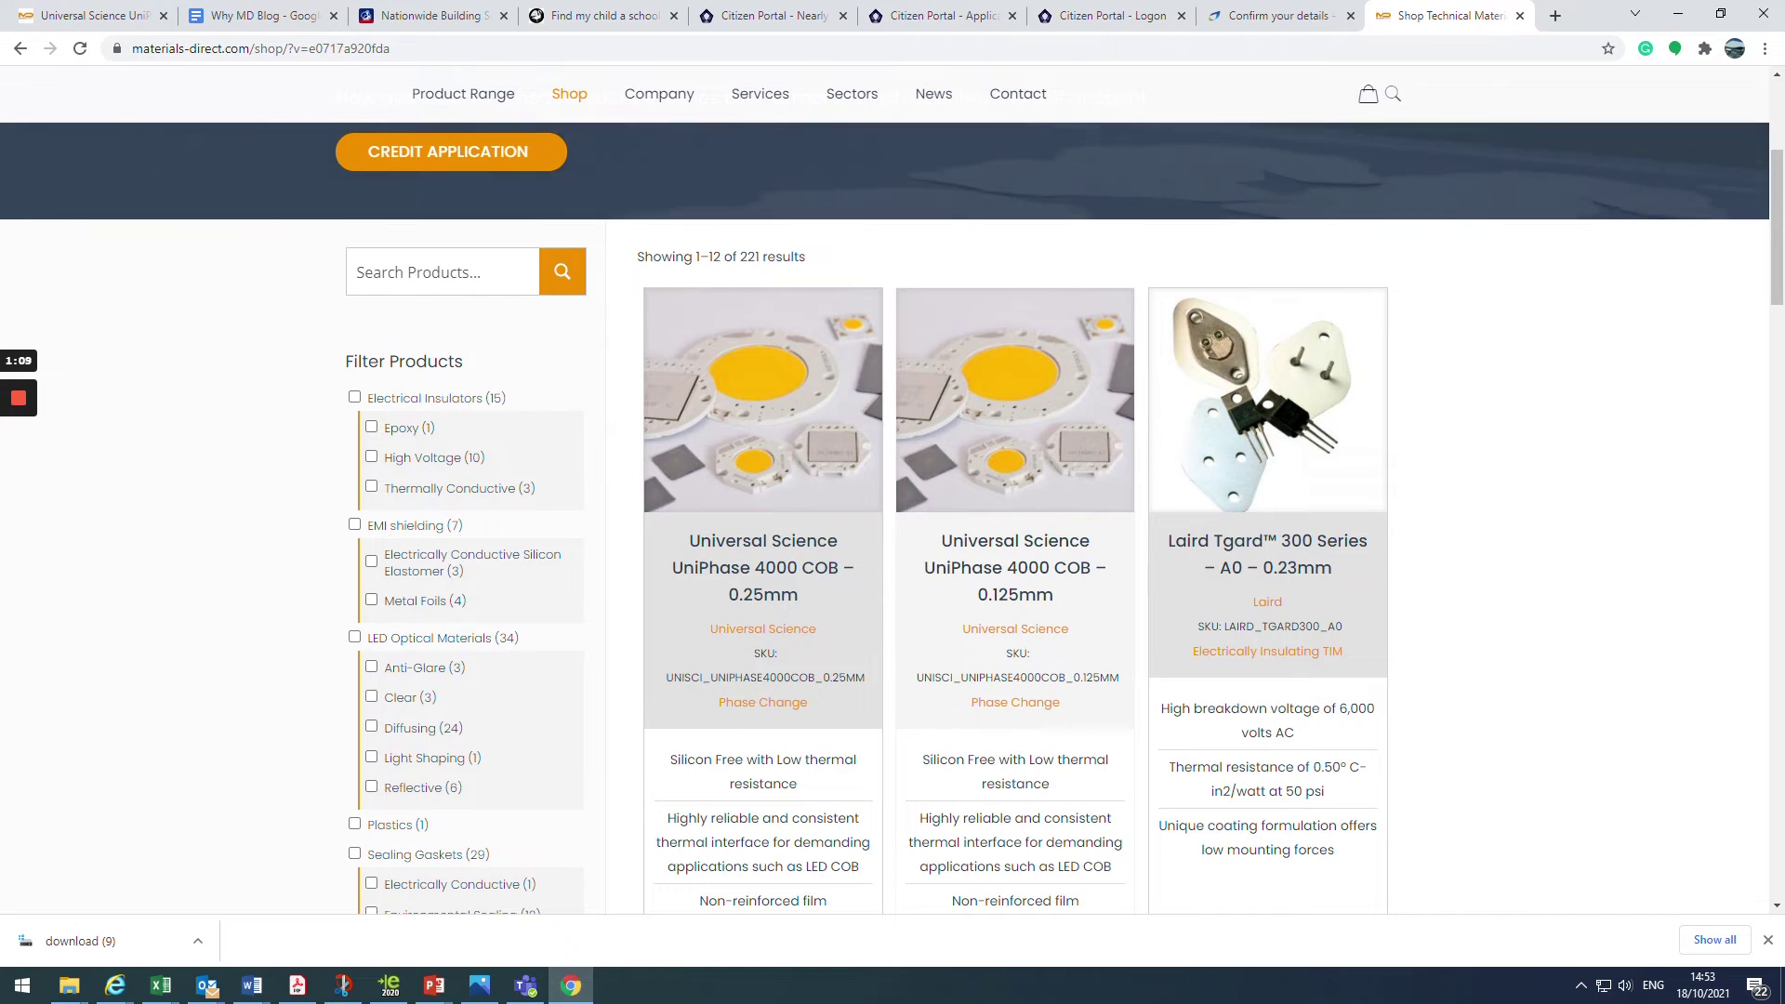
pyautogui.click(465, 274)
pyautogui.scroll(-1, 545, 361)
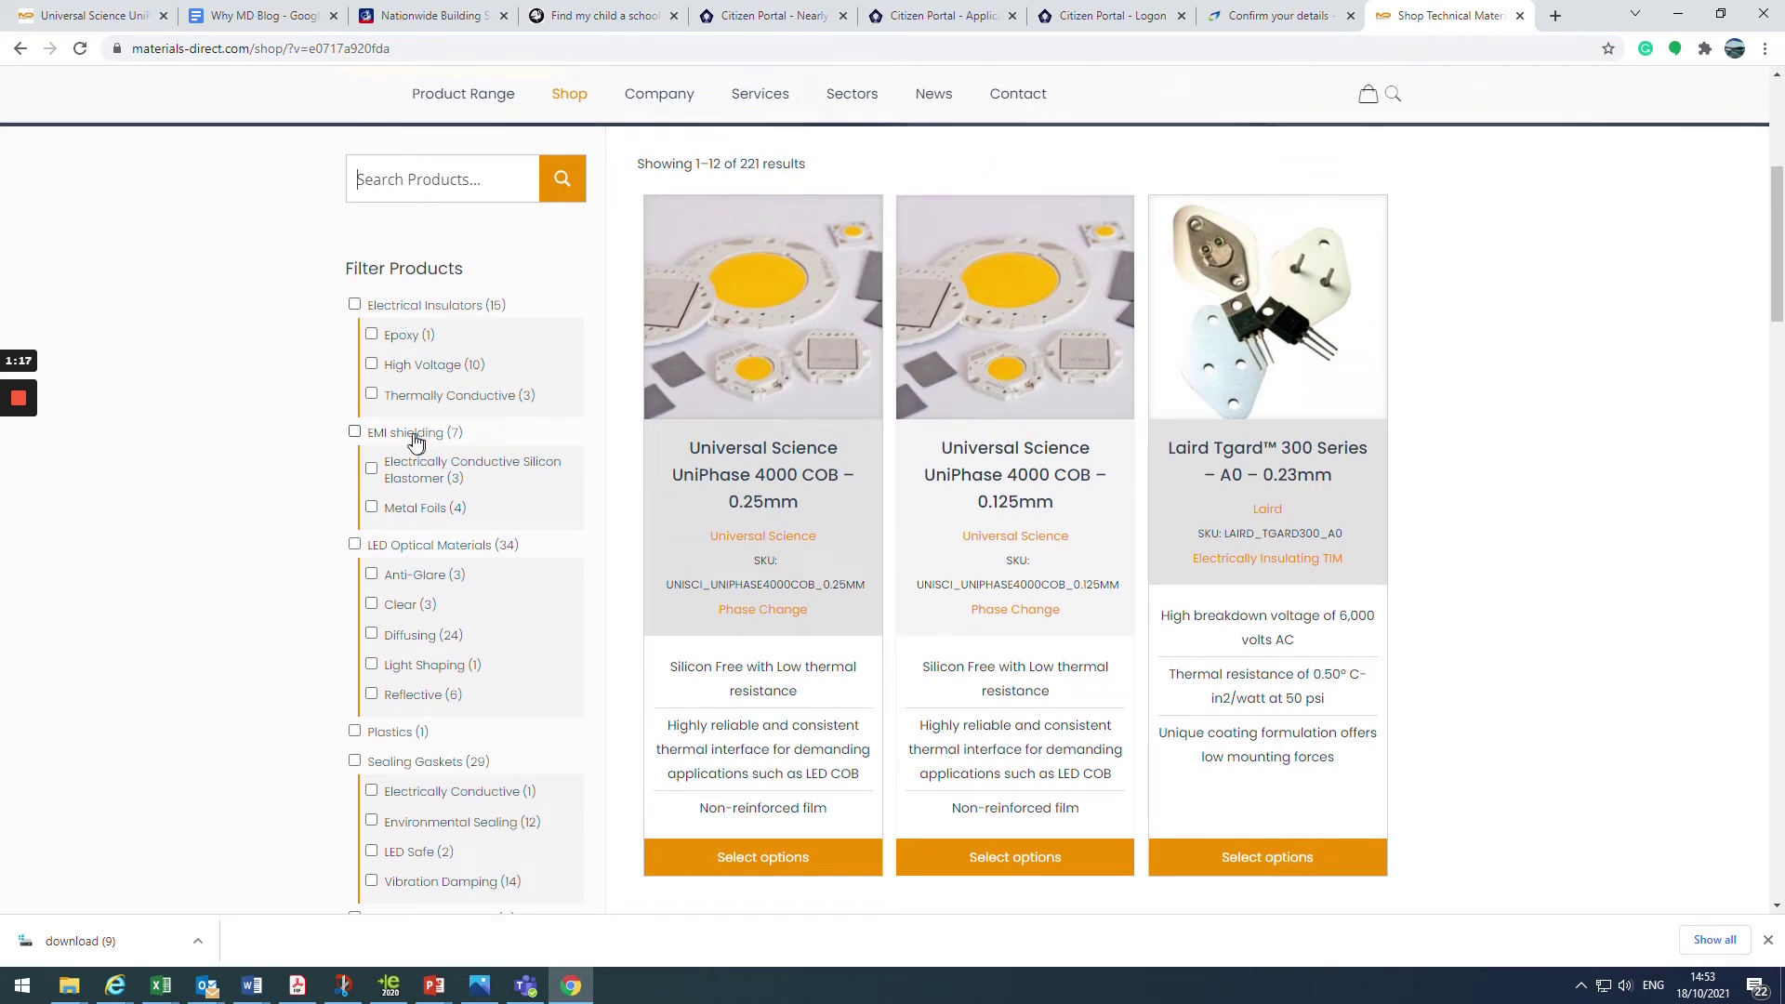
pyautogui.scroll(-2, 536, 547)
pyautogui.scroll(-1, 537, 547)
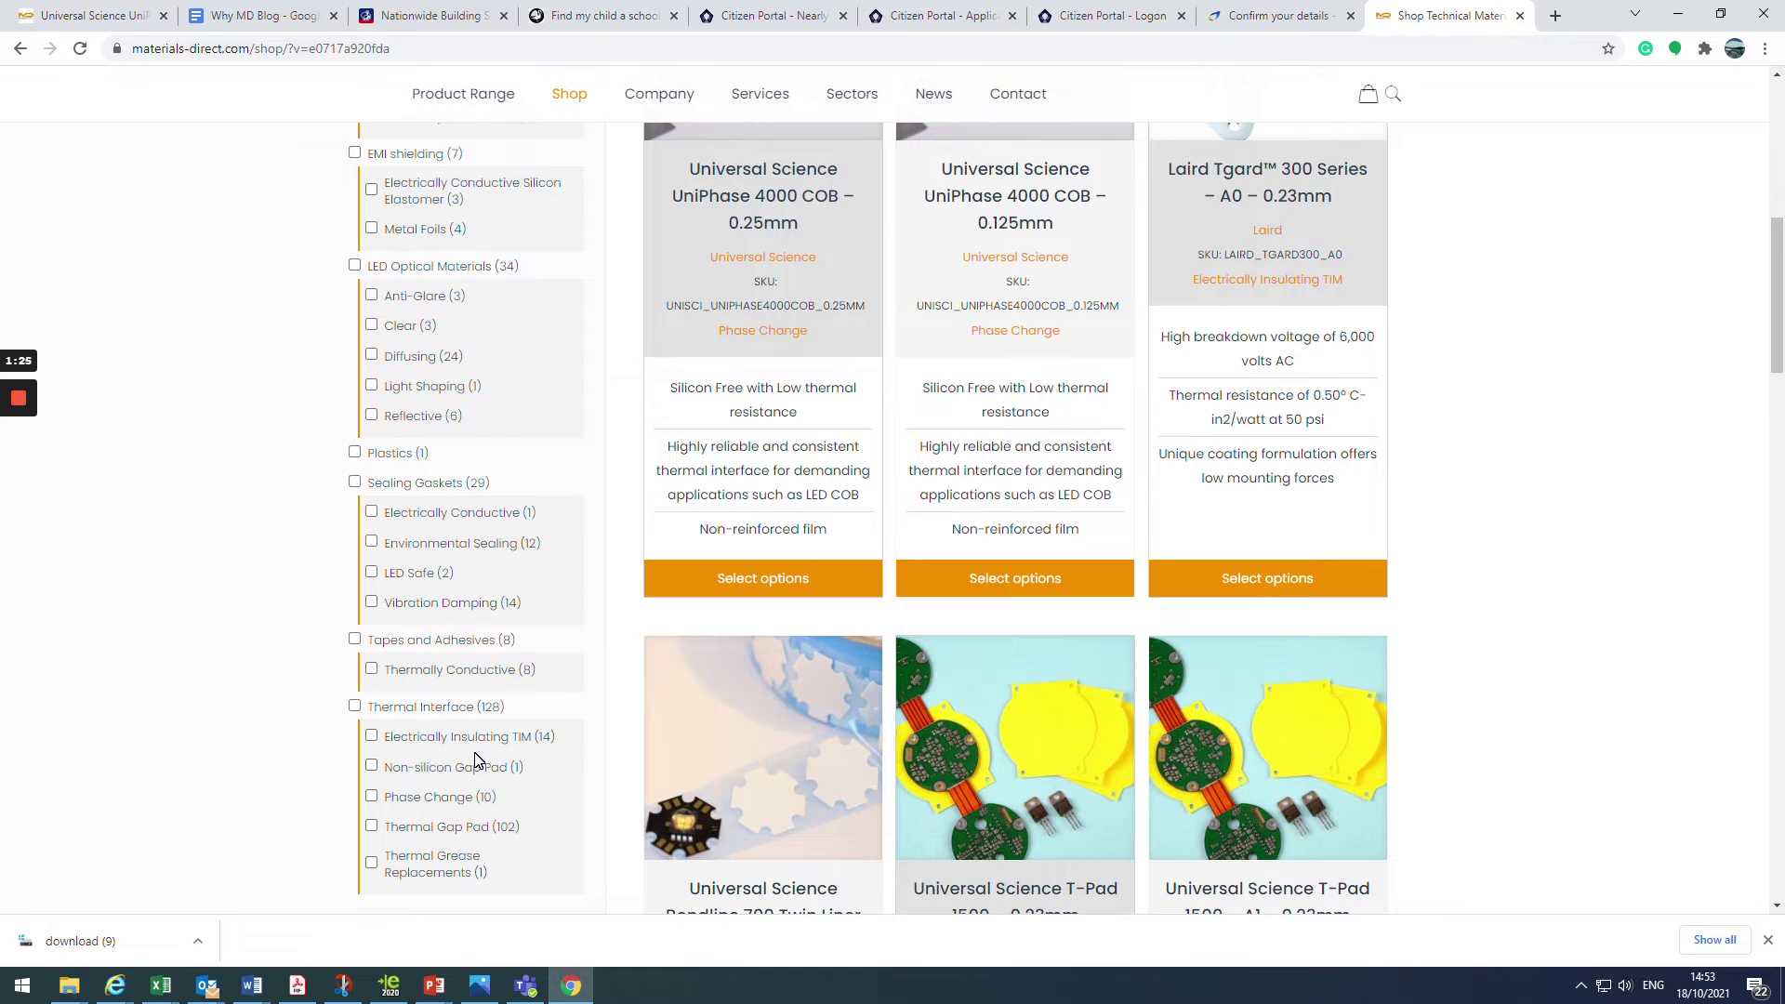
pyautogui.scroll(-3, 475, 760)
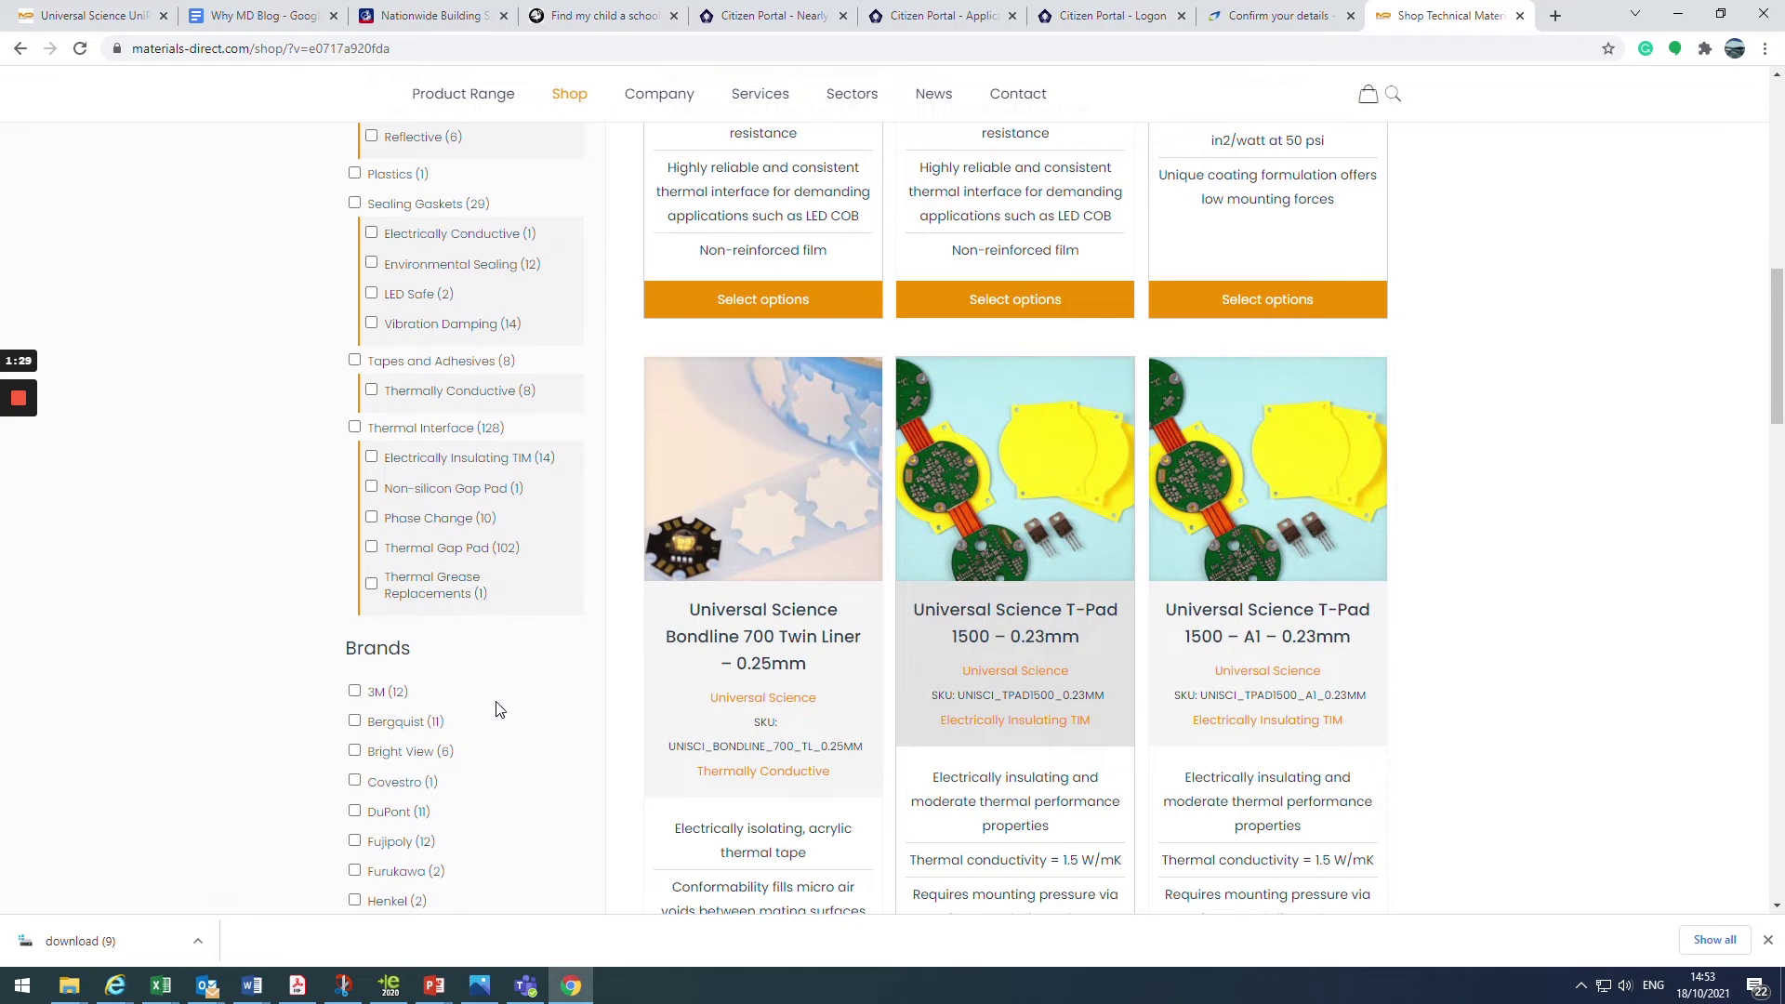
pyautogui.scroll(-3, 506, 690)
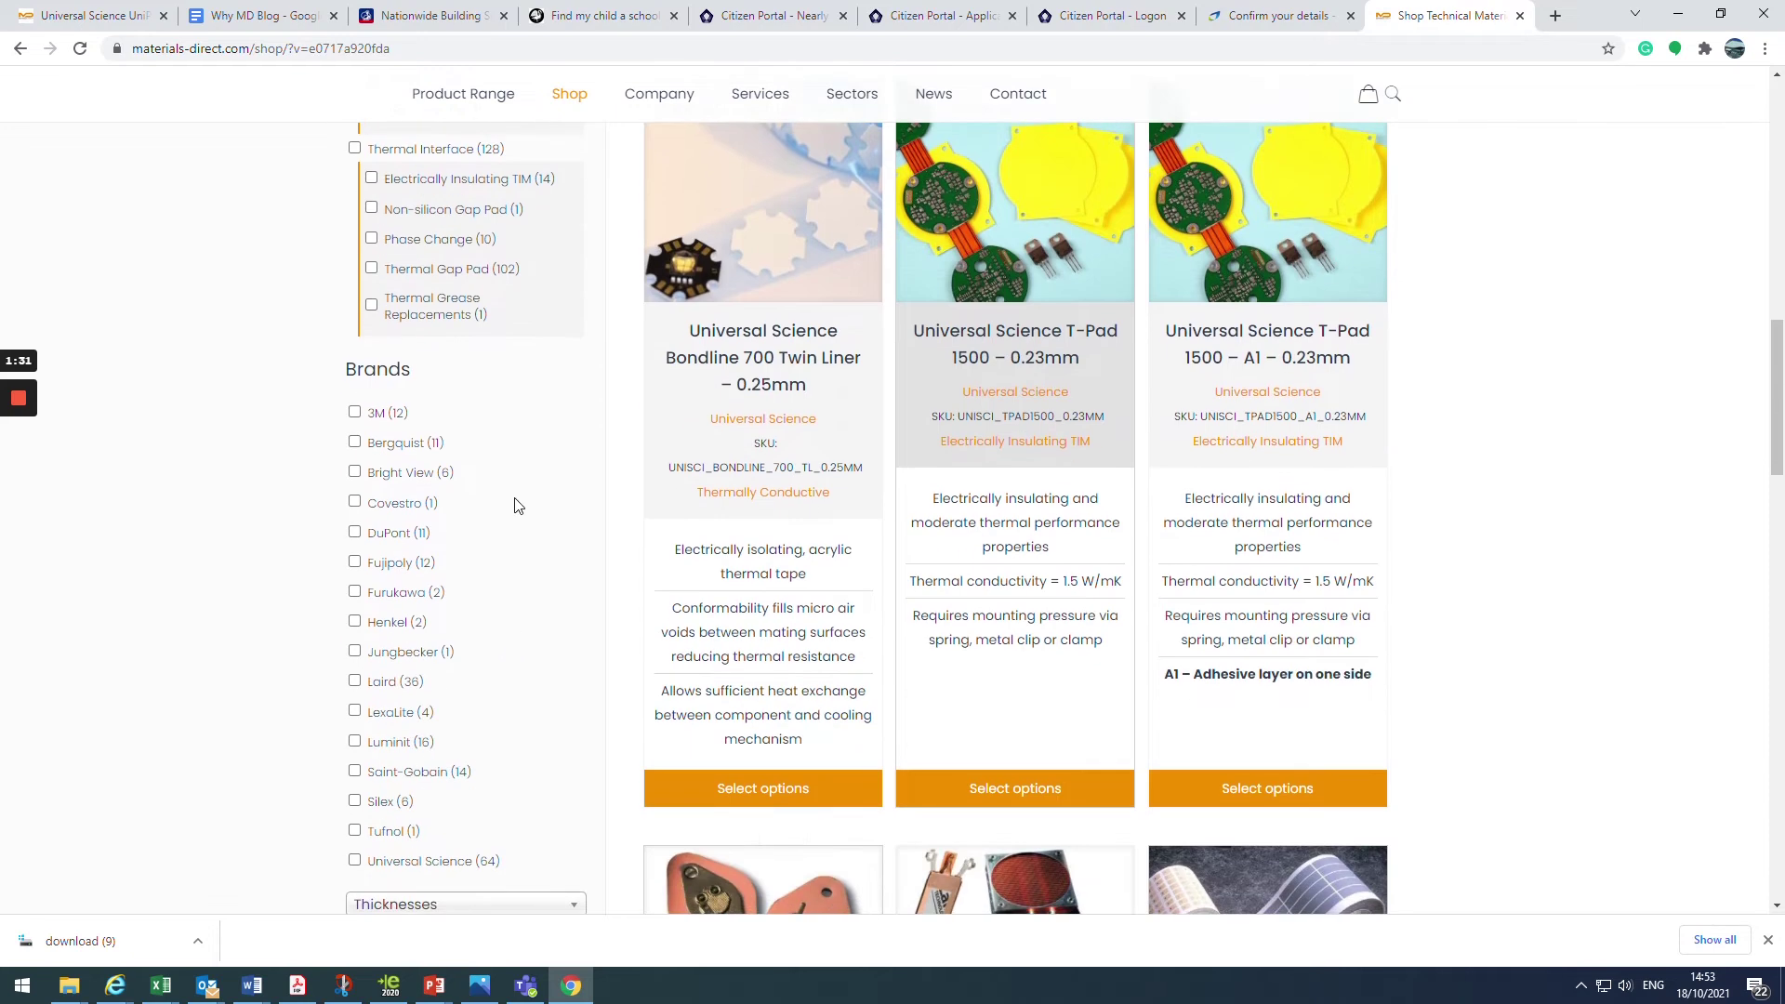
pyautogui.scroll(-2, 514, 460)
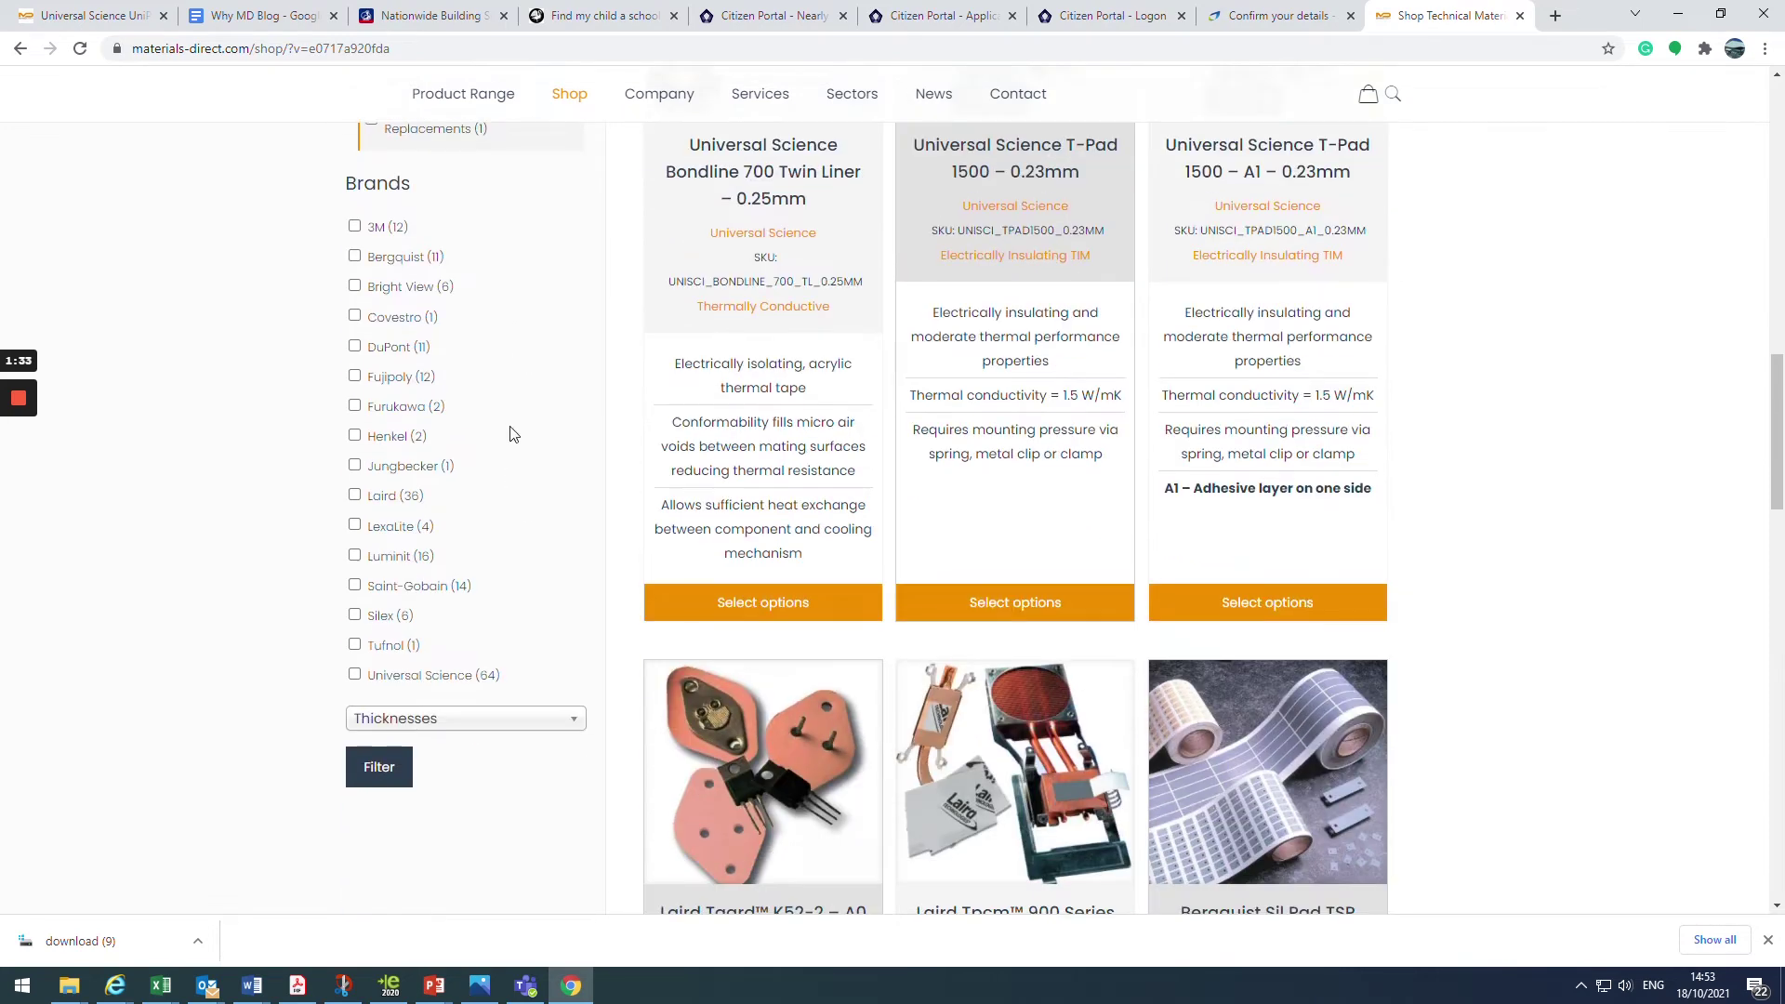
pyautogui.click(354, 676)
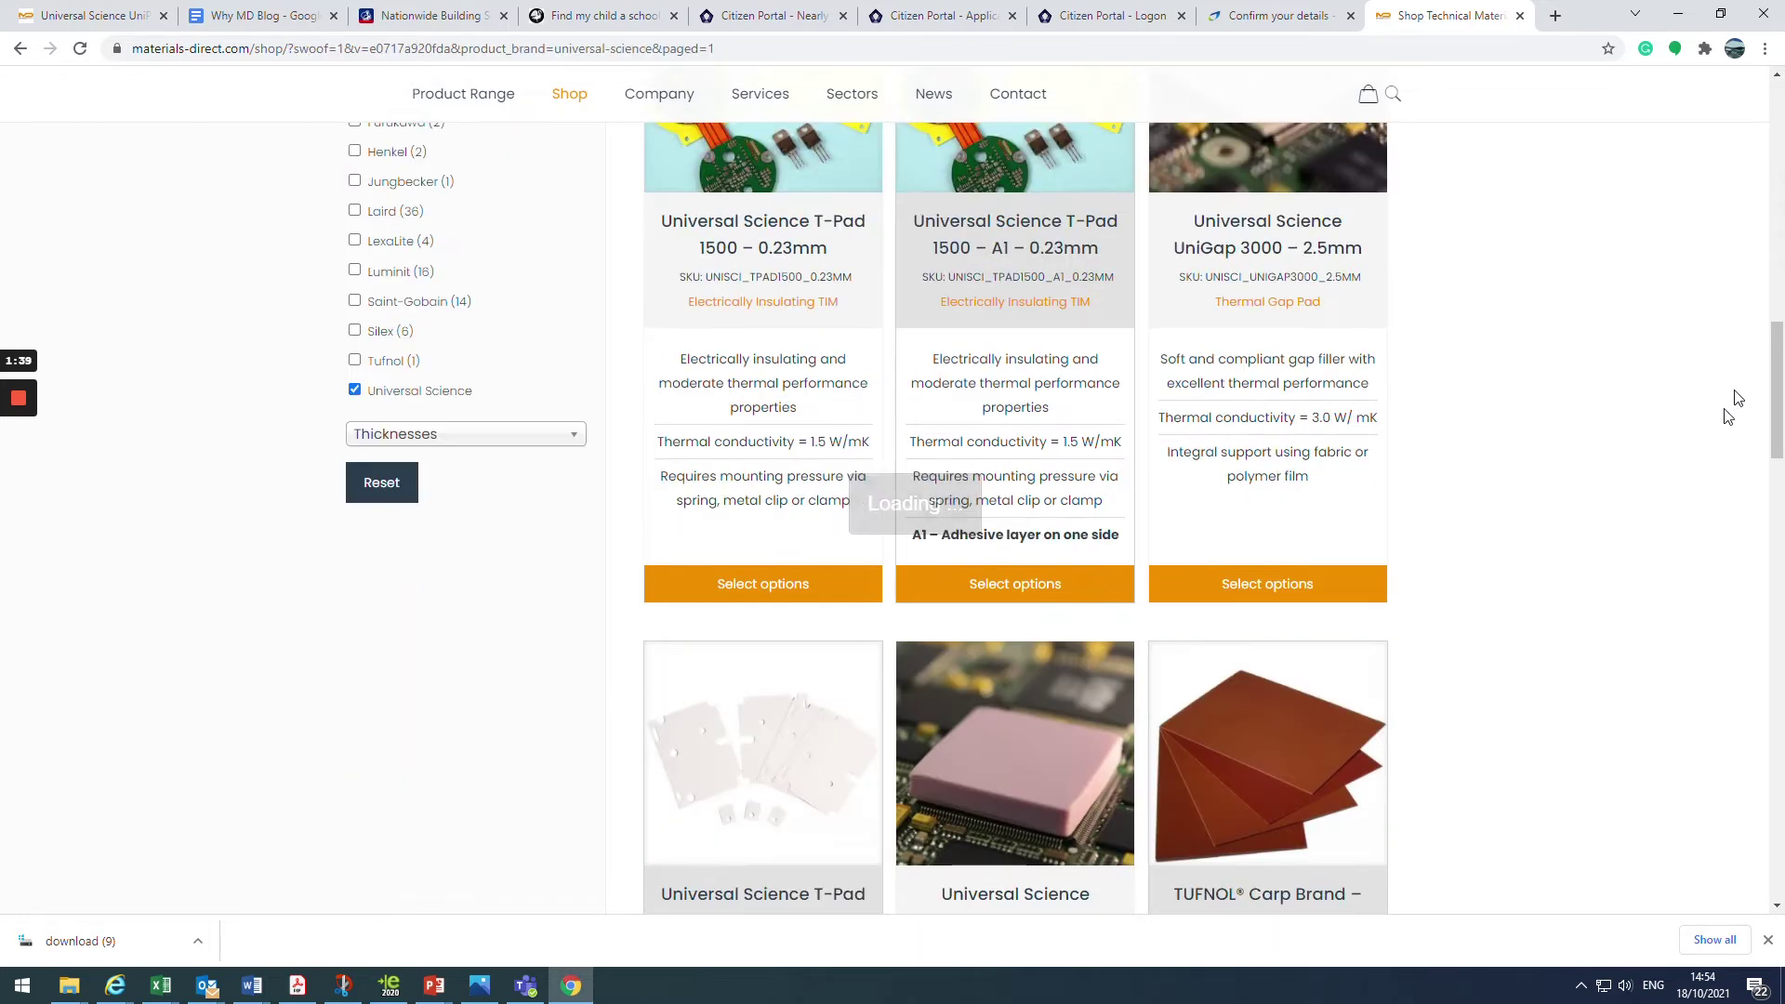
# Look through the filtered results and open the Universal Science T-Pad 1500 – A1 – 0.23mm product page
pyautogui.scroll(4, 1616, 357)
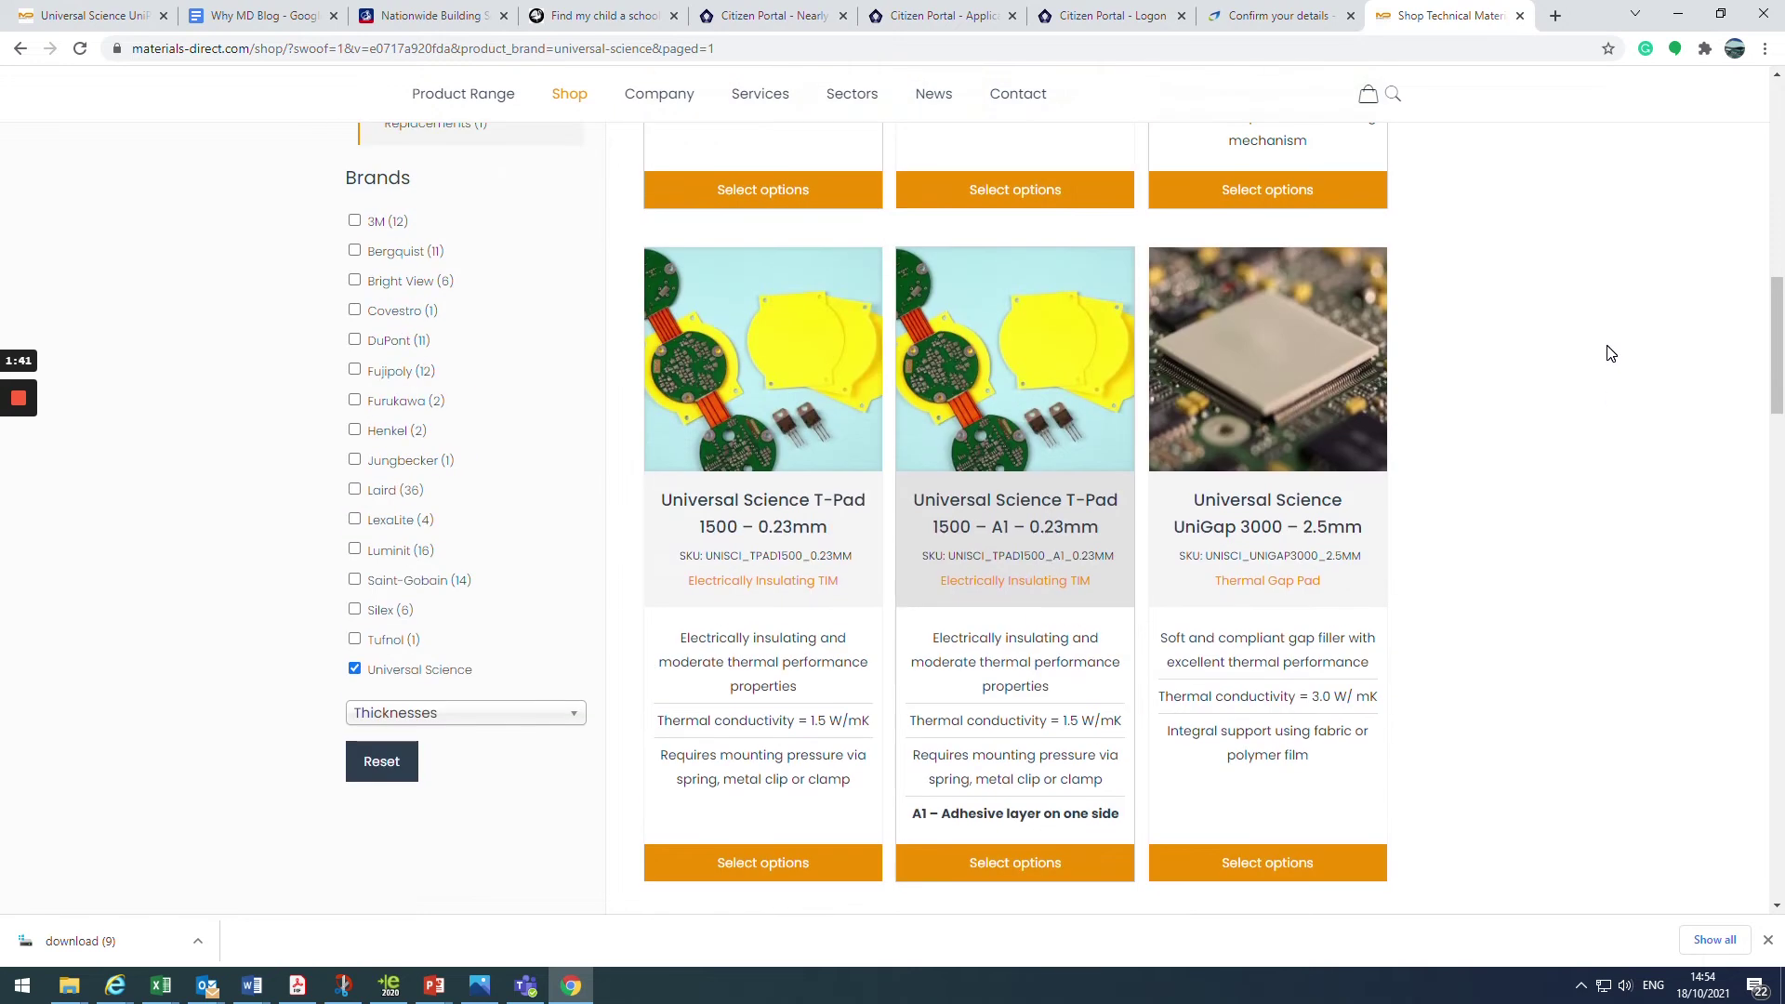
pyautogui.scroll(5, 1604, 355)
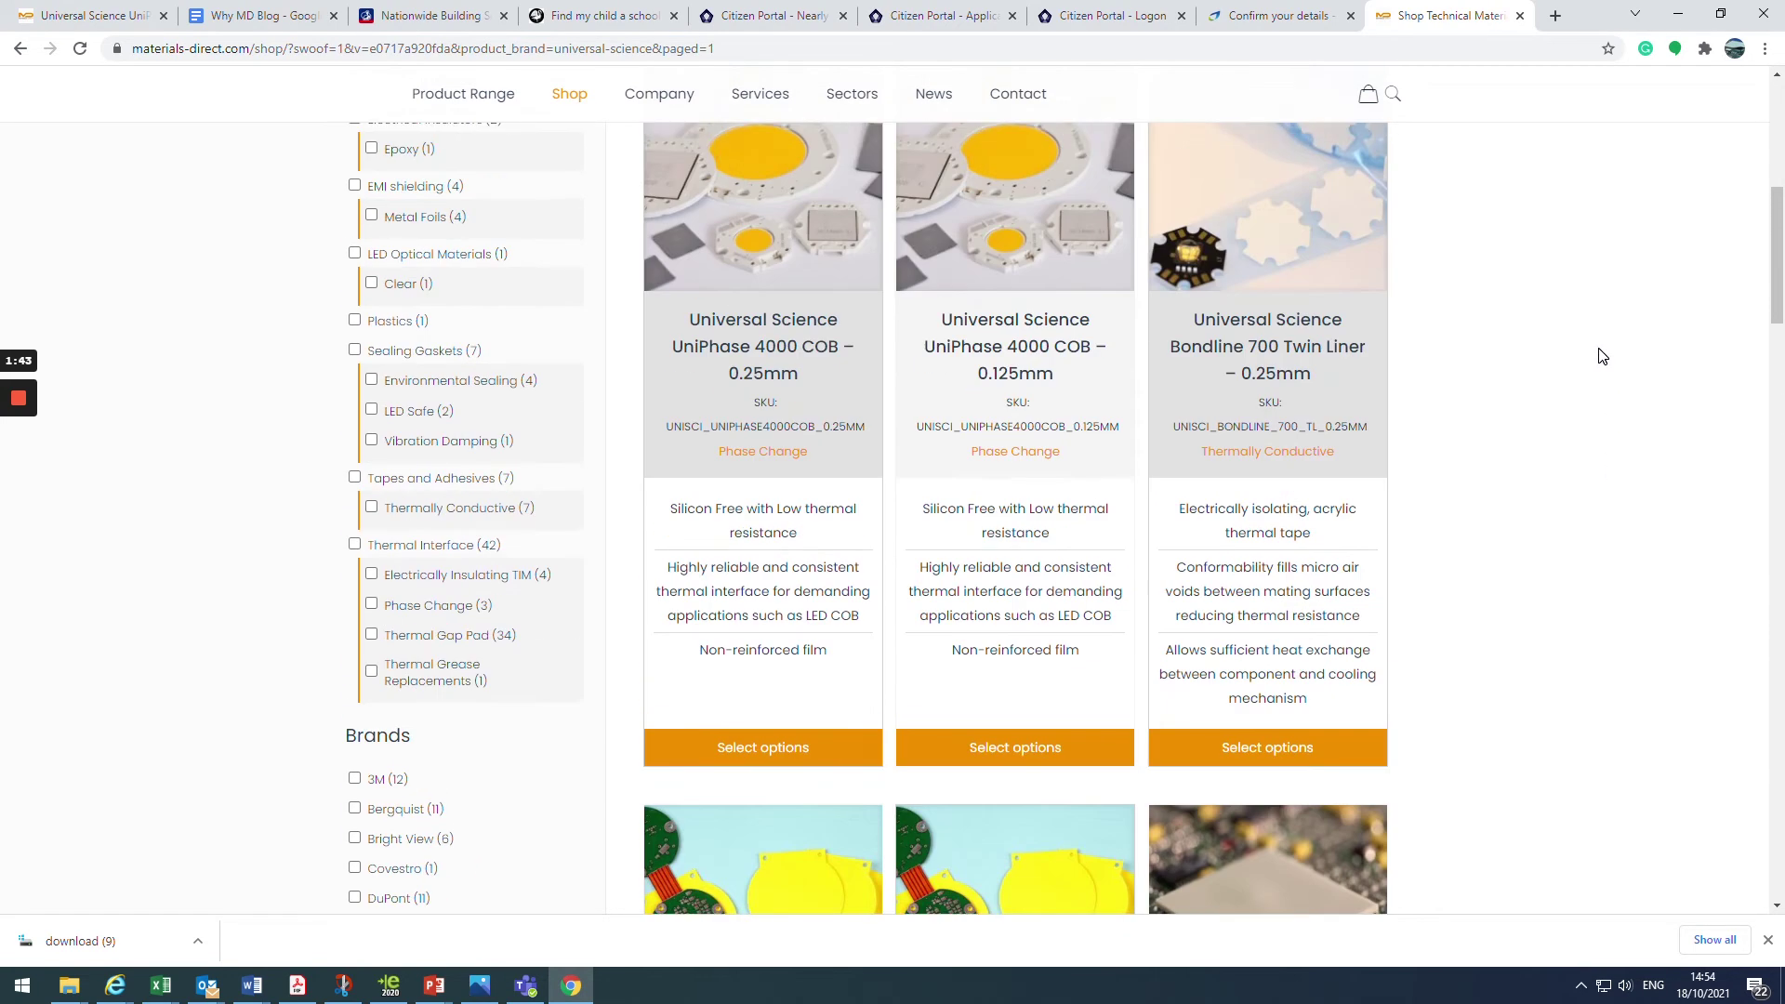
pyautogui.scroll(-6, 1599, 358)
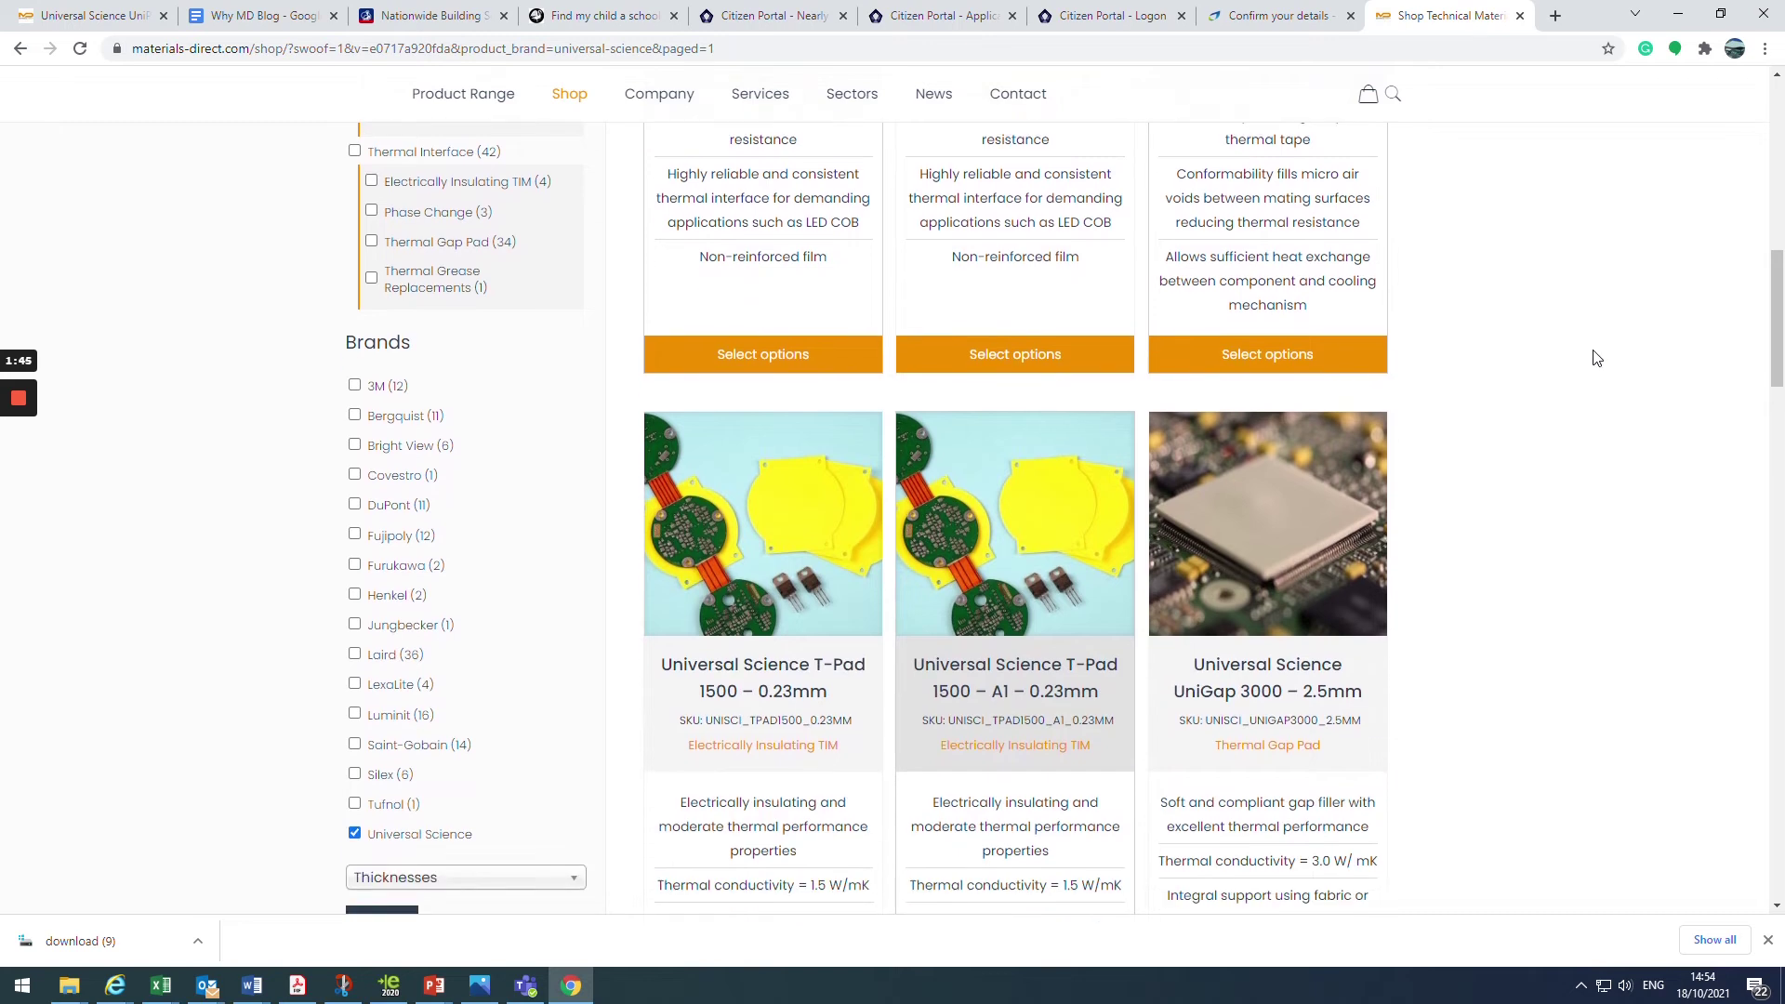
pyautogui.moveTo(986, 346)
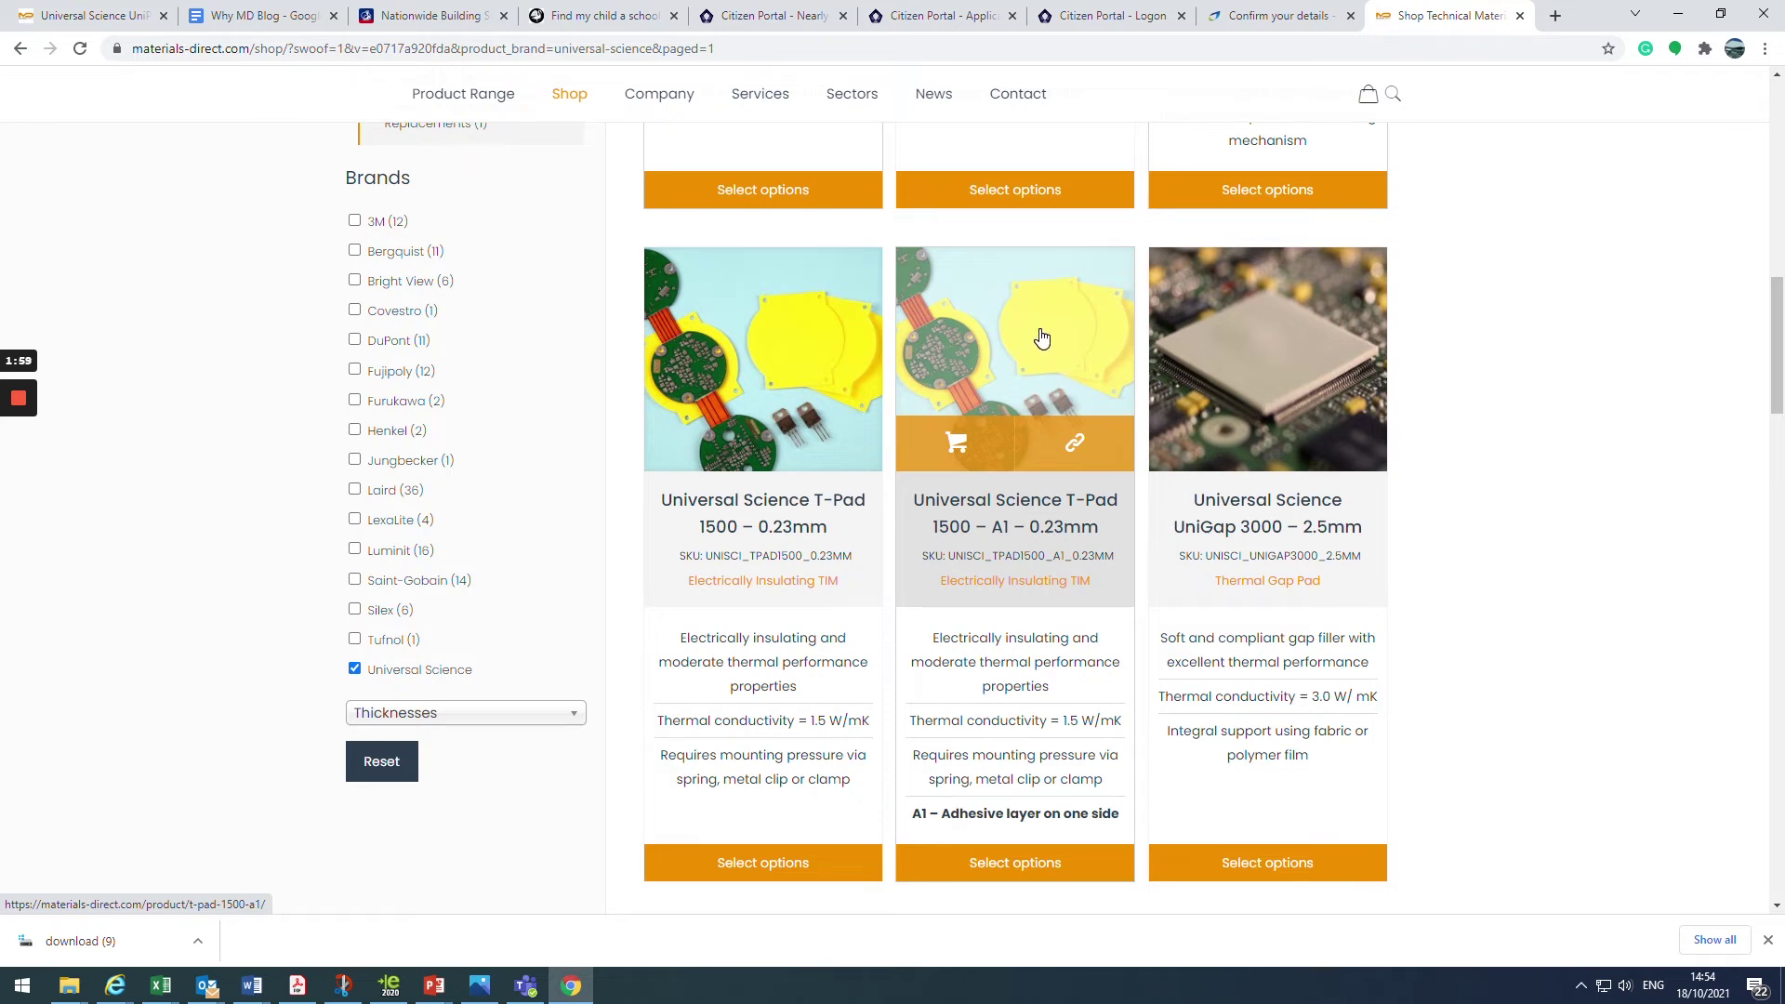
pyautogui.click(1030, 344)
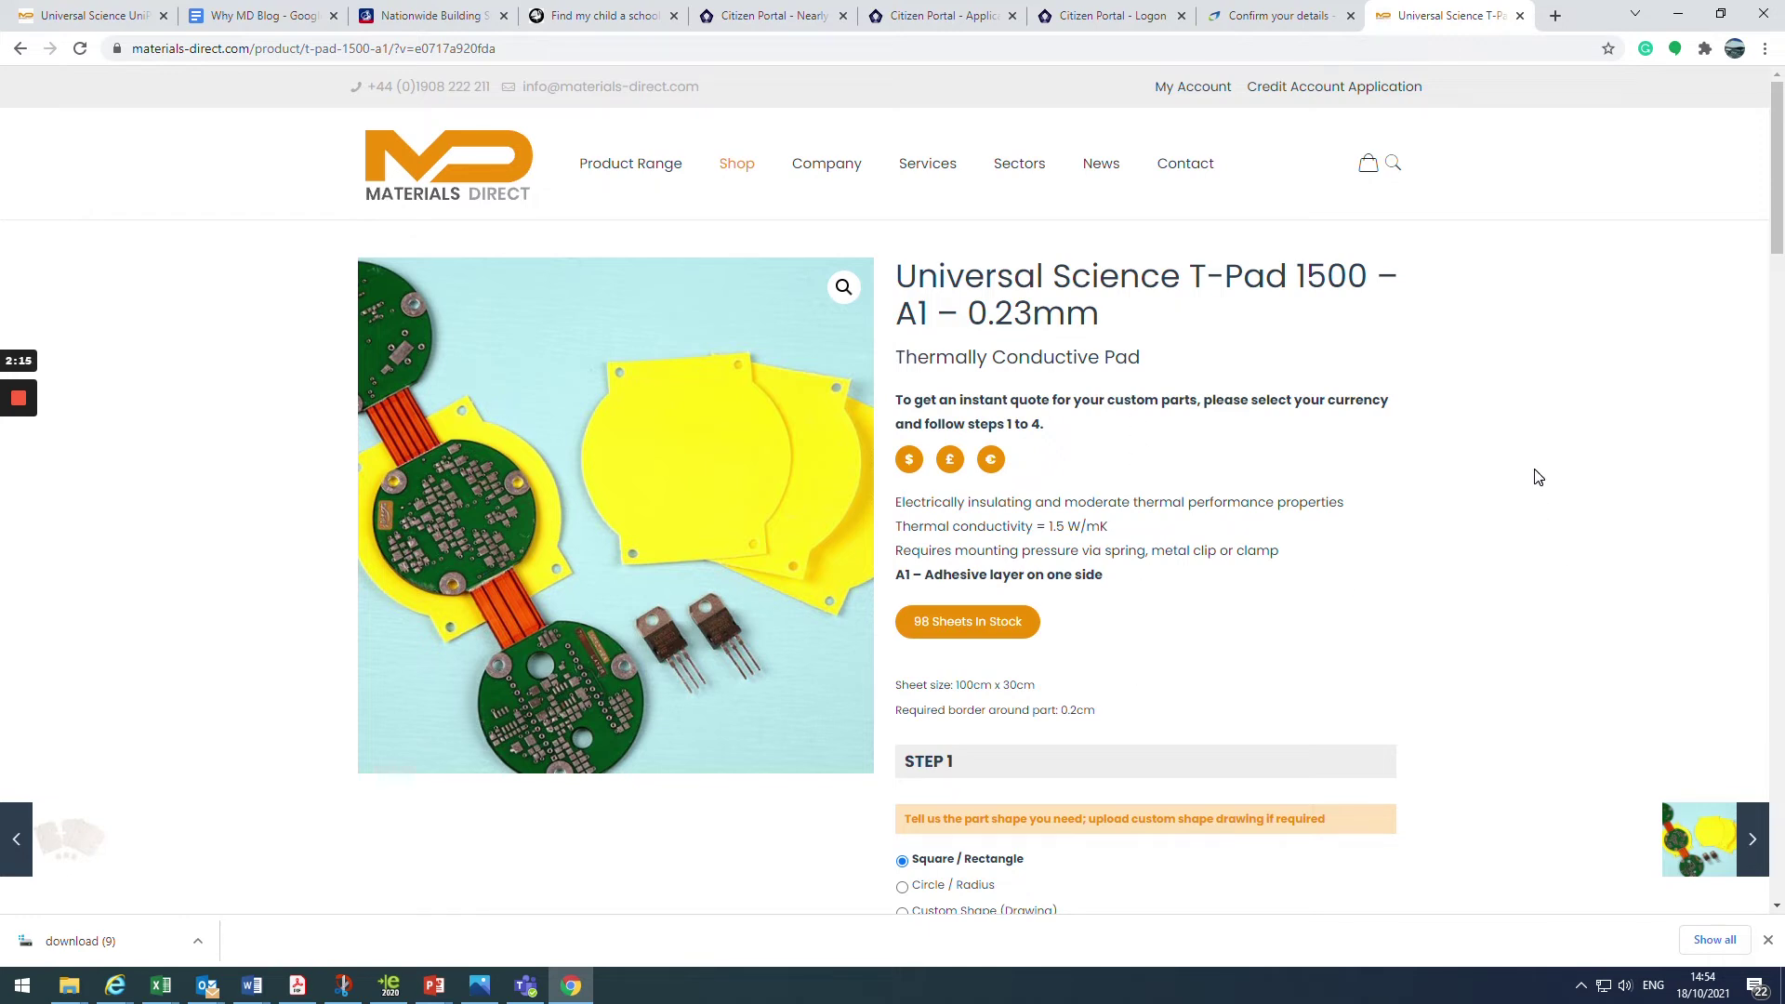
# Examine the T-Pad's quote form, description, features, and technical data including its physical, electrical and availability sections
pyautogui.scroll(-10, 1536, 464)
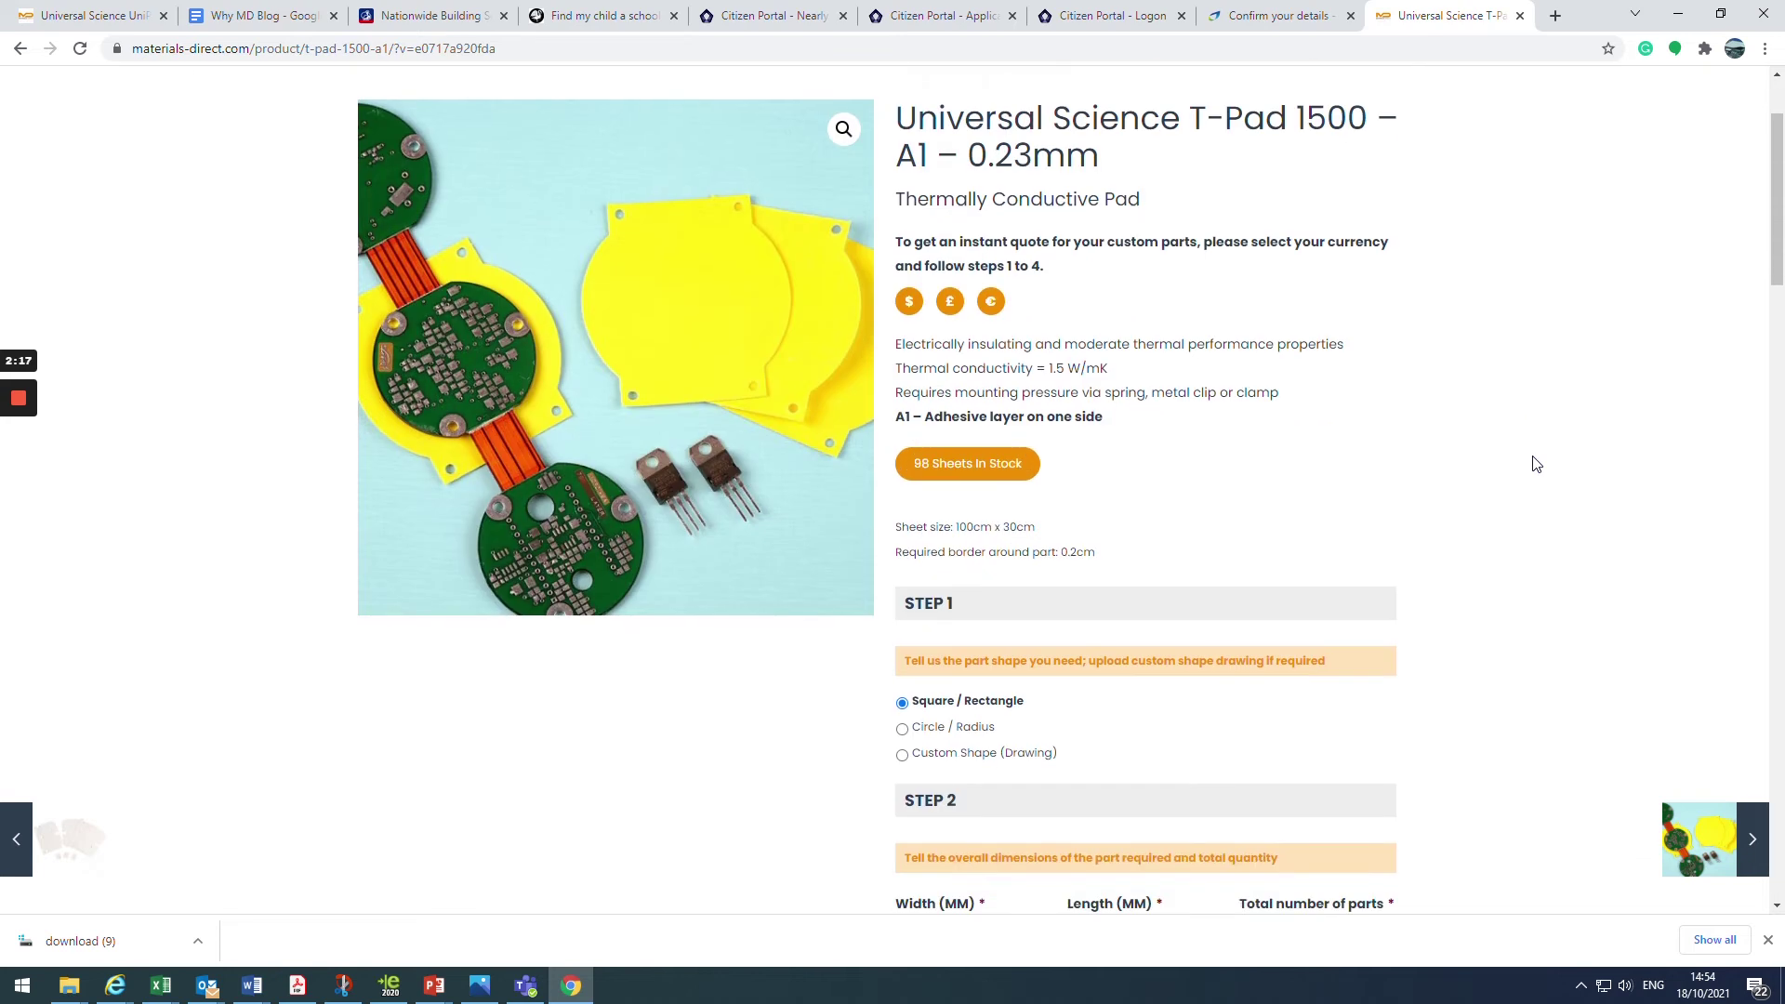
pyautogui.scroll(-5, 1532, 472)
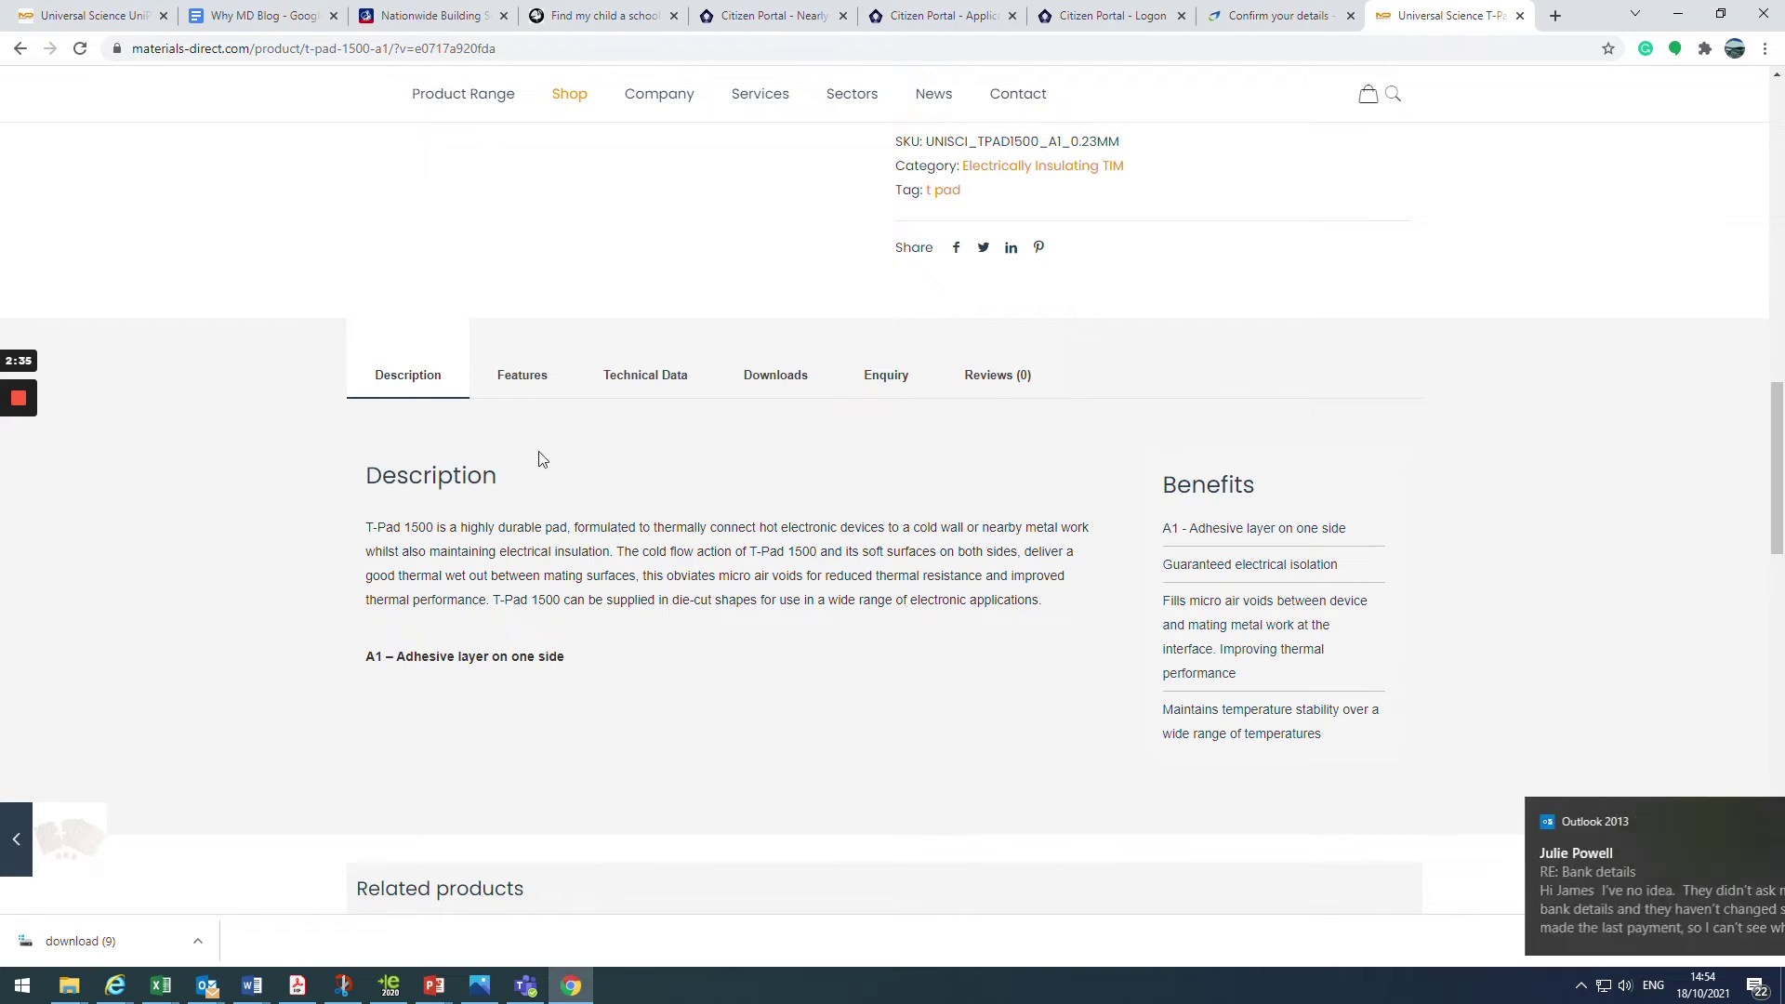
pyautogui.click(525, 381)
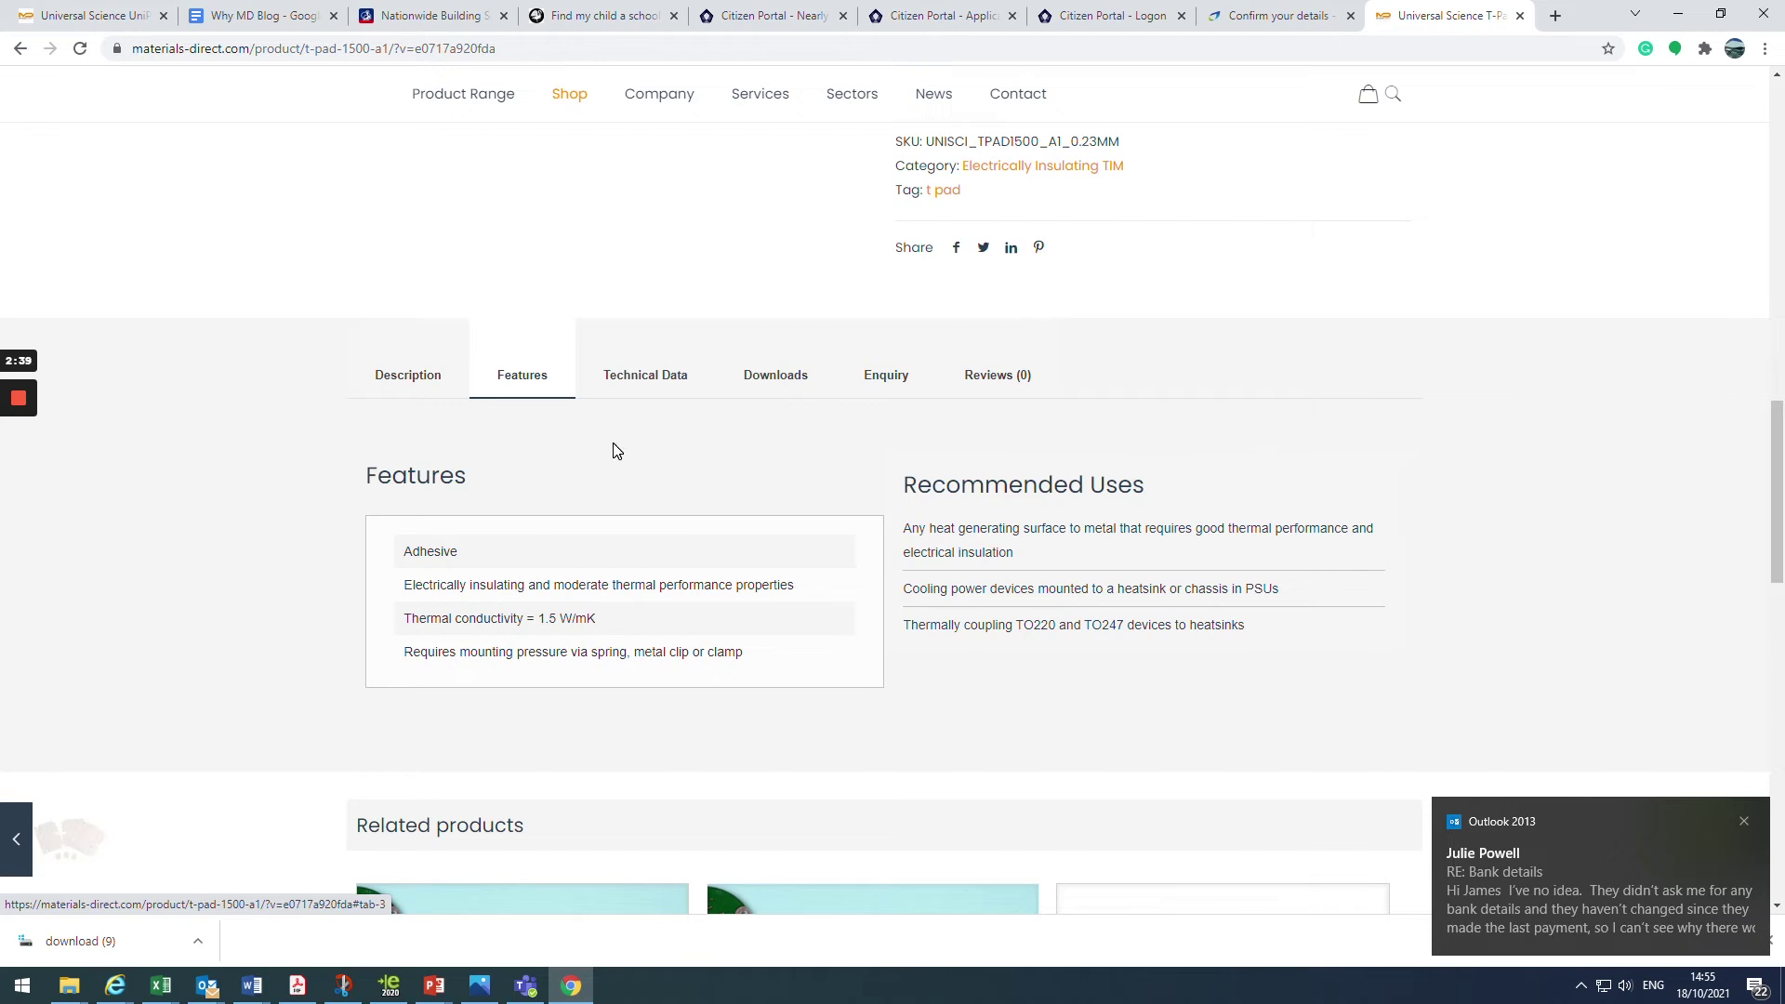
pyautogui.click(638, 382)
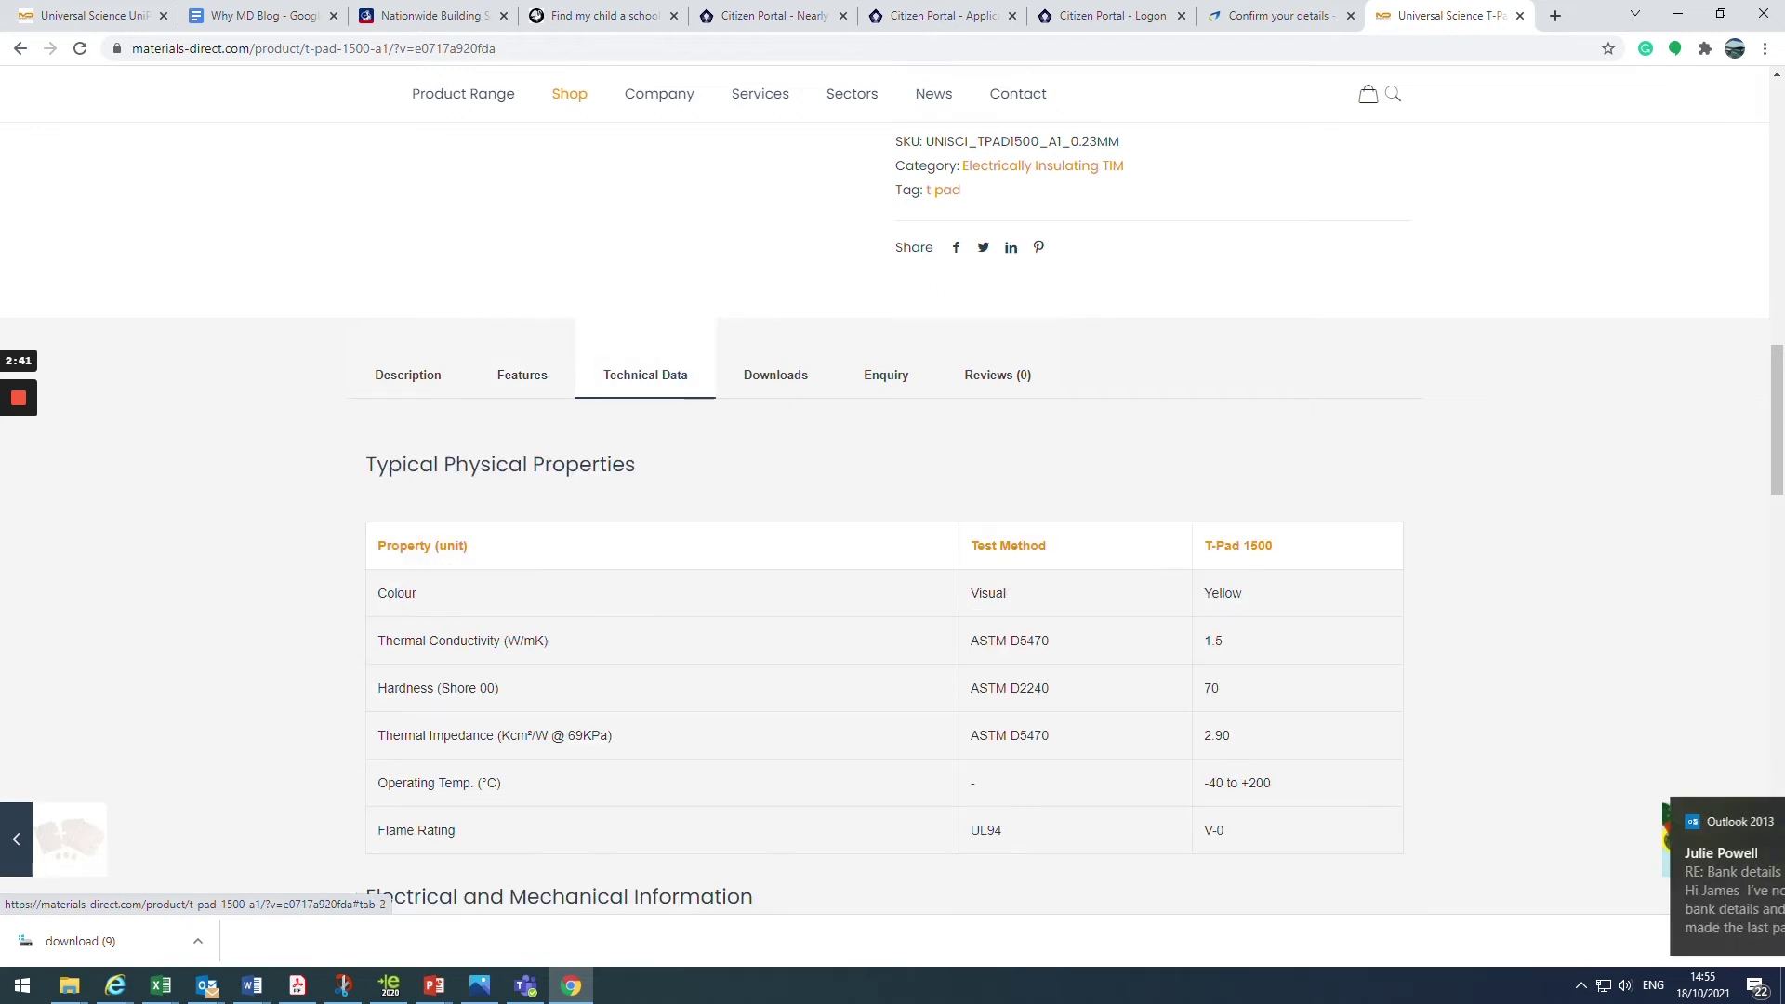
pyautogui.scroll(-6, 1448, 471)
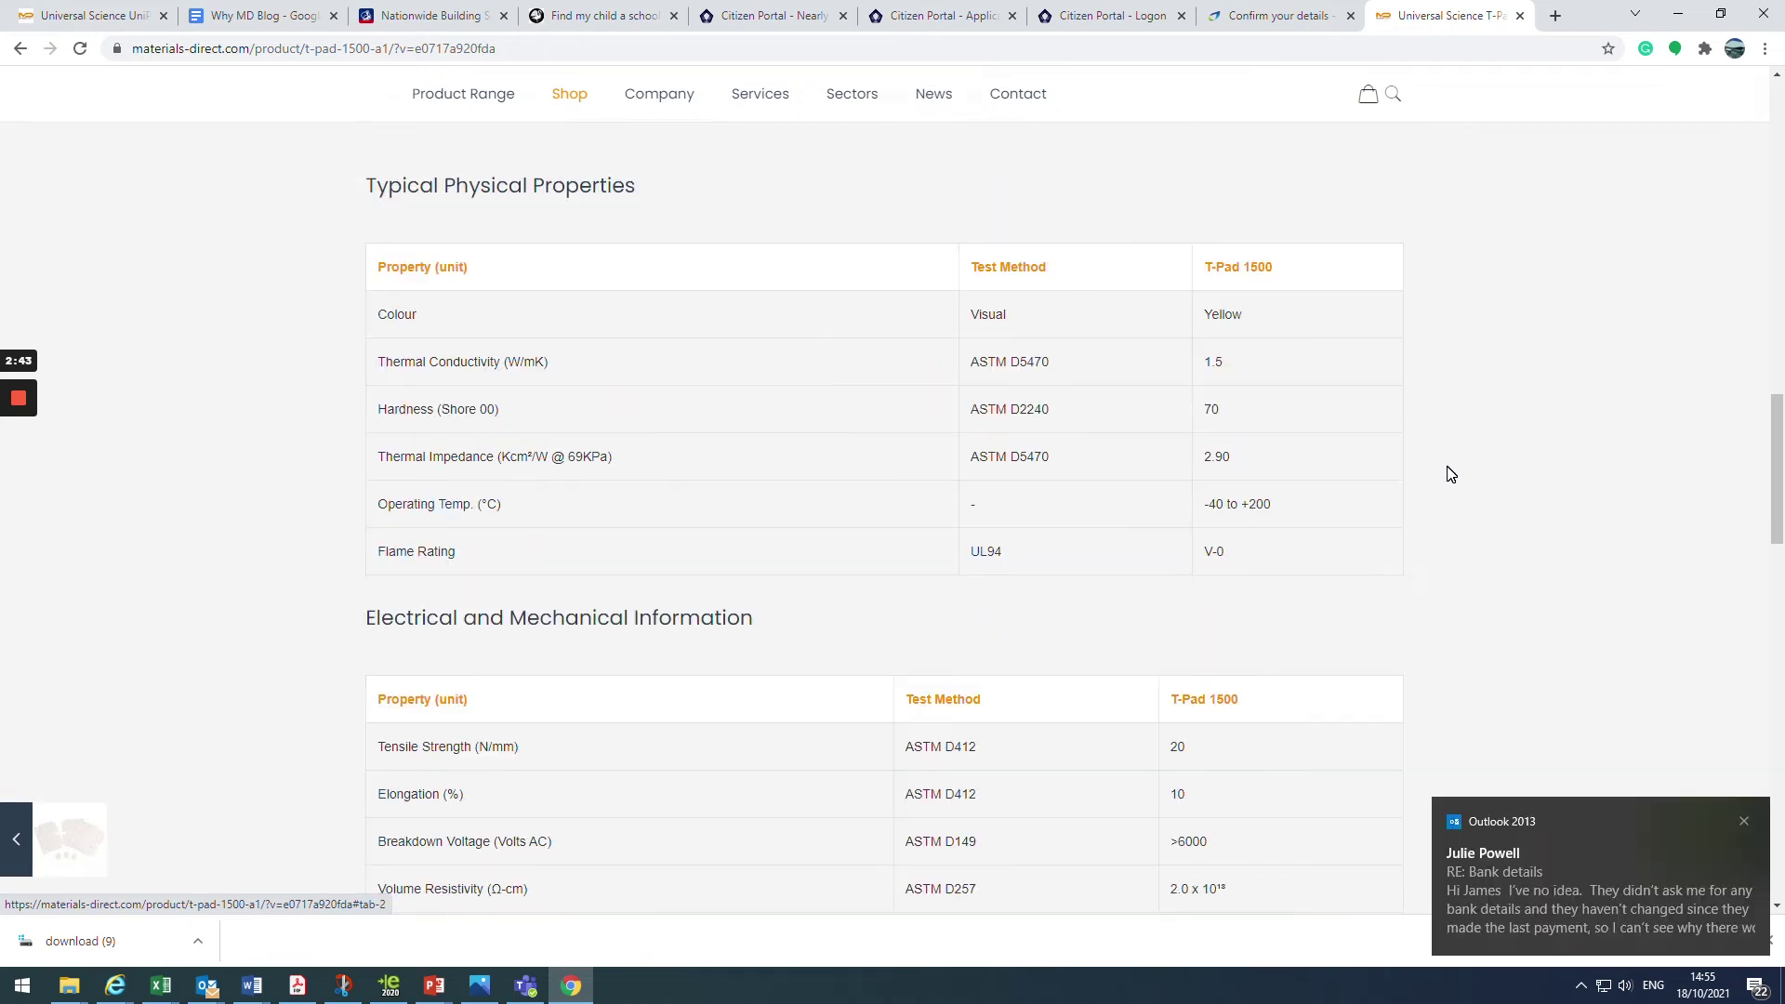
pyautogui.scroll(-3, 1448, 478)
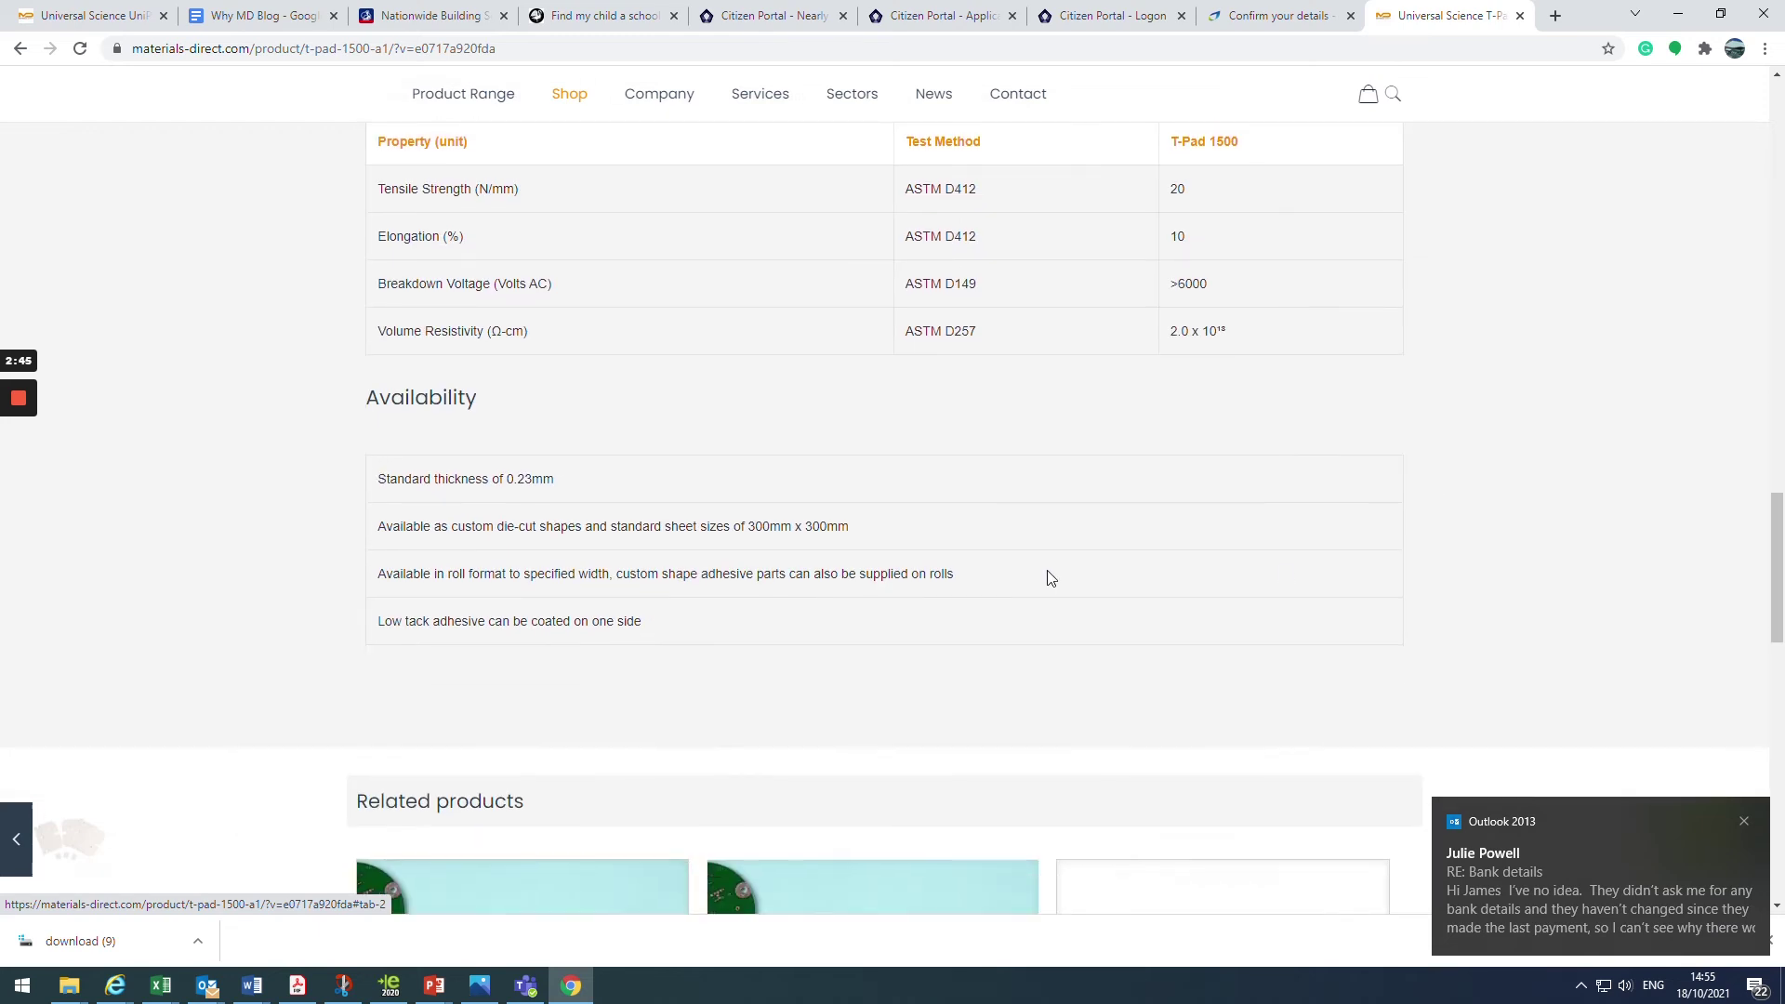
pyautogui.scroll(9, 1204, 453)
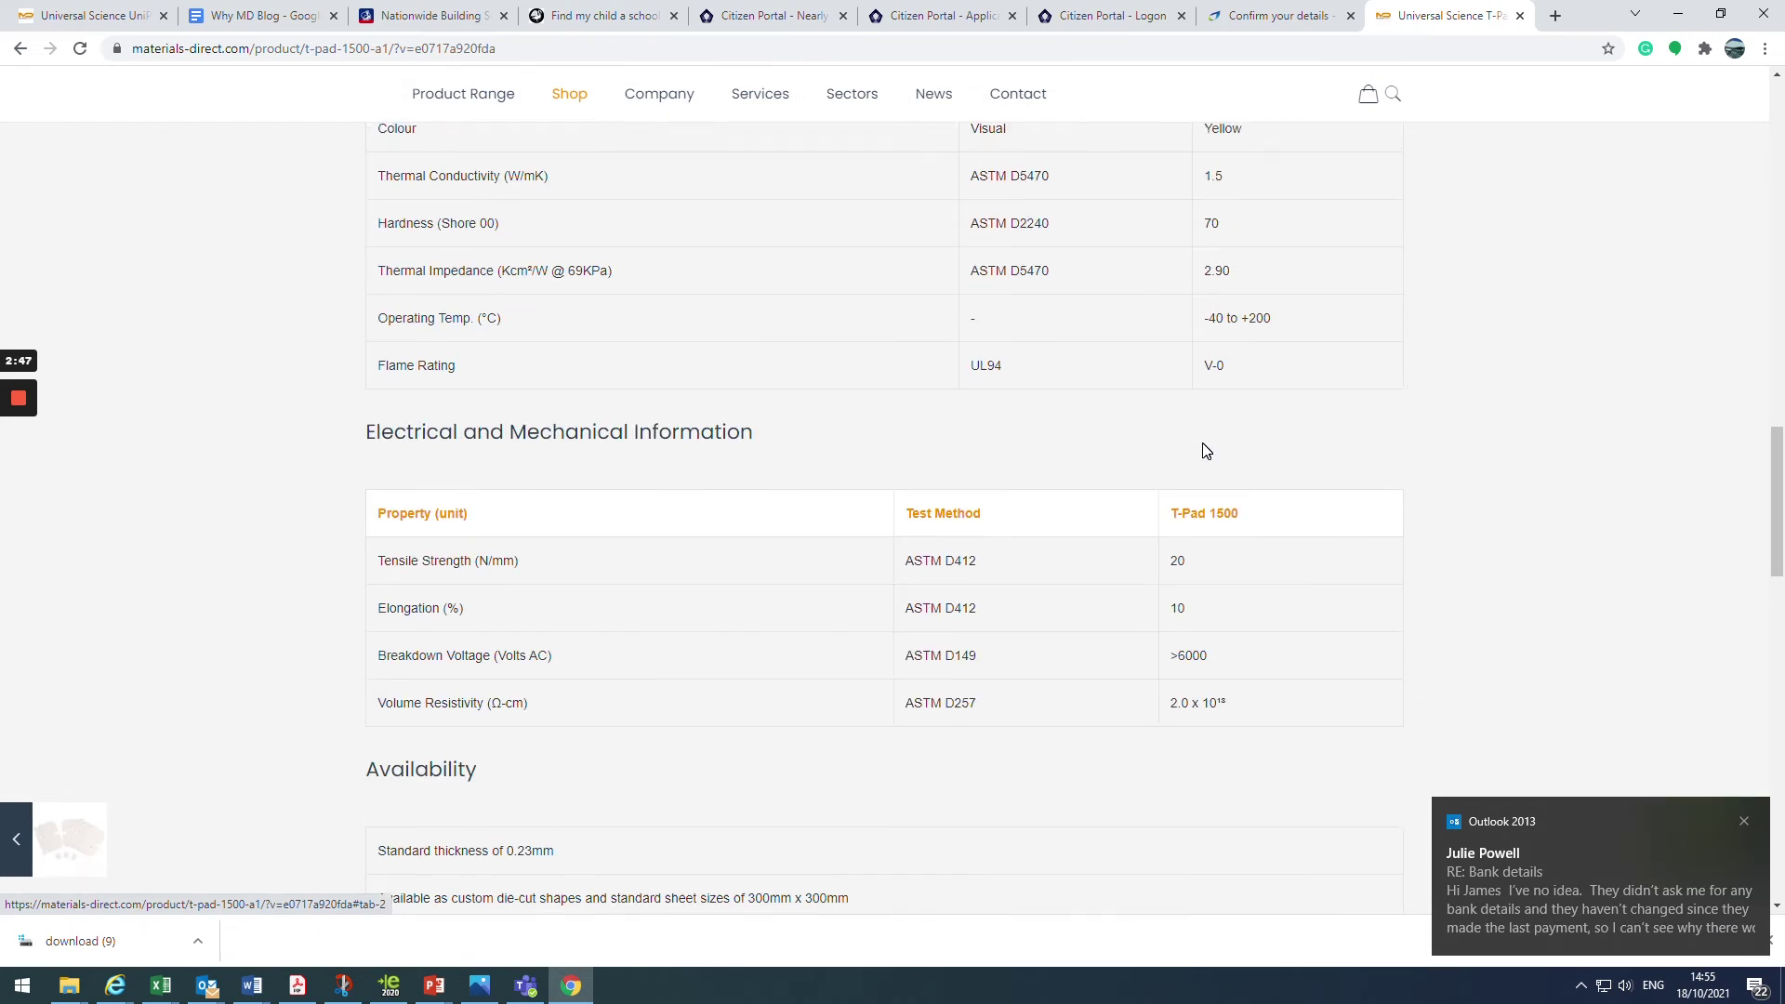
pyautogui.scroll(2, 1206, 451)
# View the Universal Science T-Pad 1500 datasheet from the product's downloads and return to the product page
pyautogui.click(787, 563)
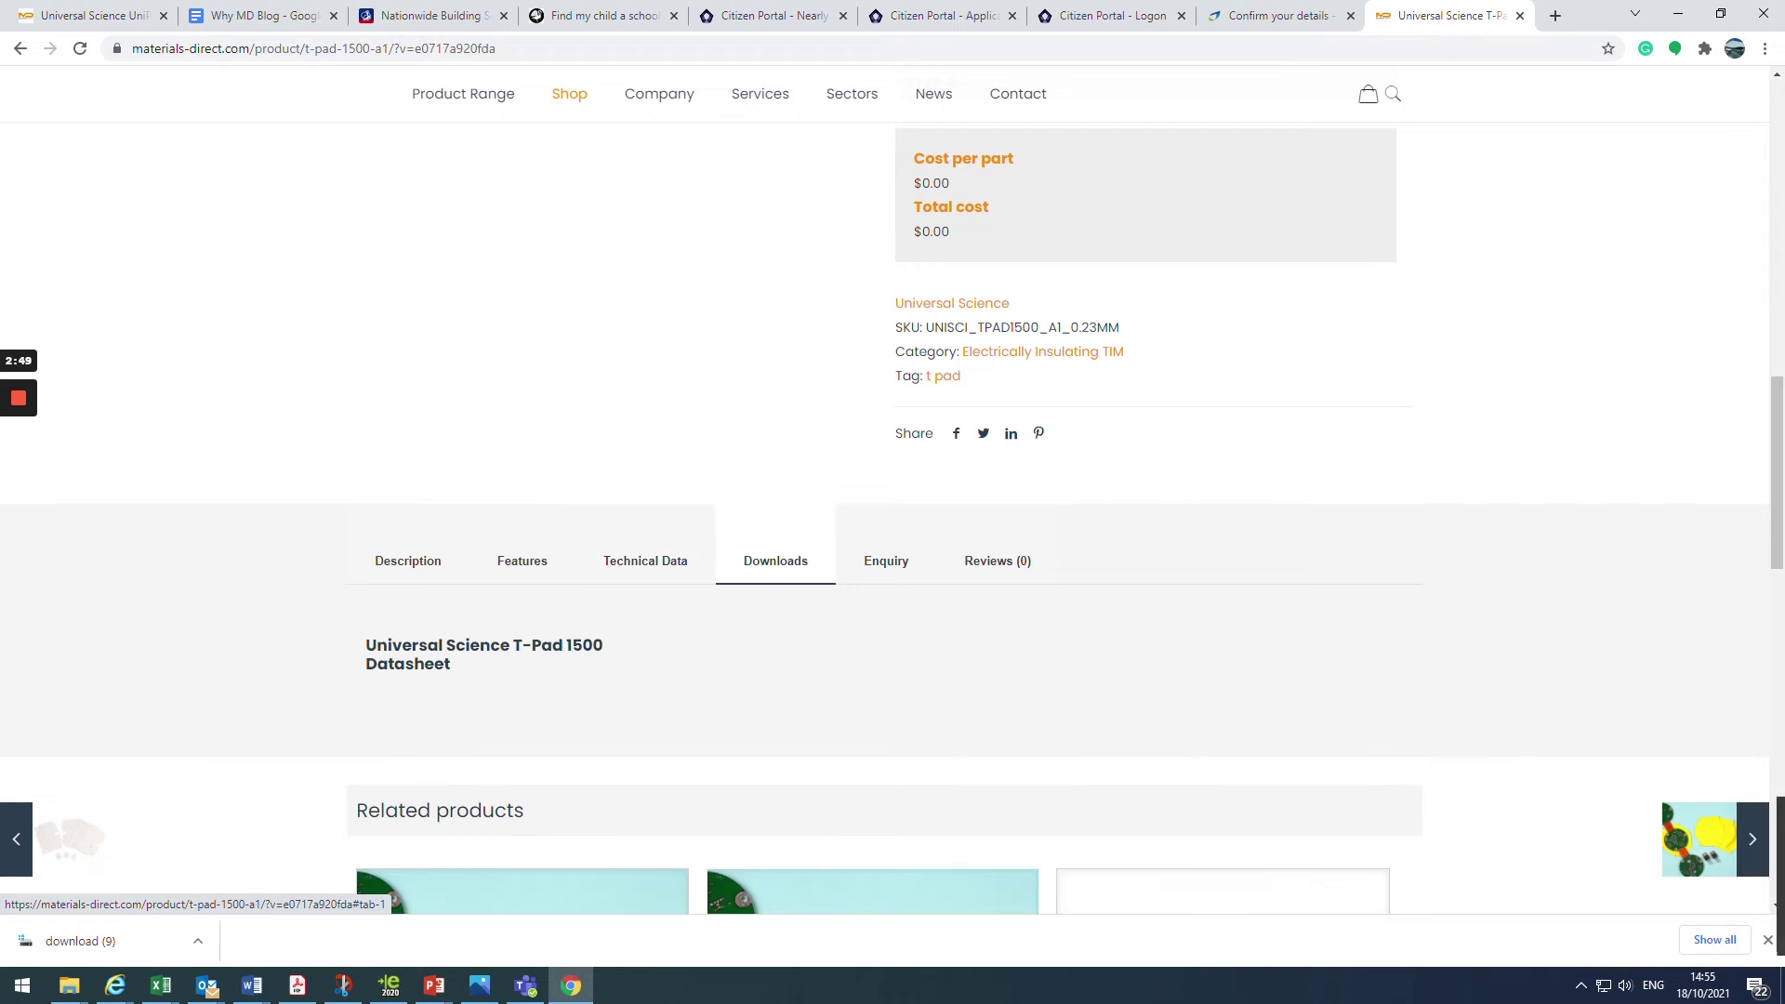
pyautogui.click(470, 657)
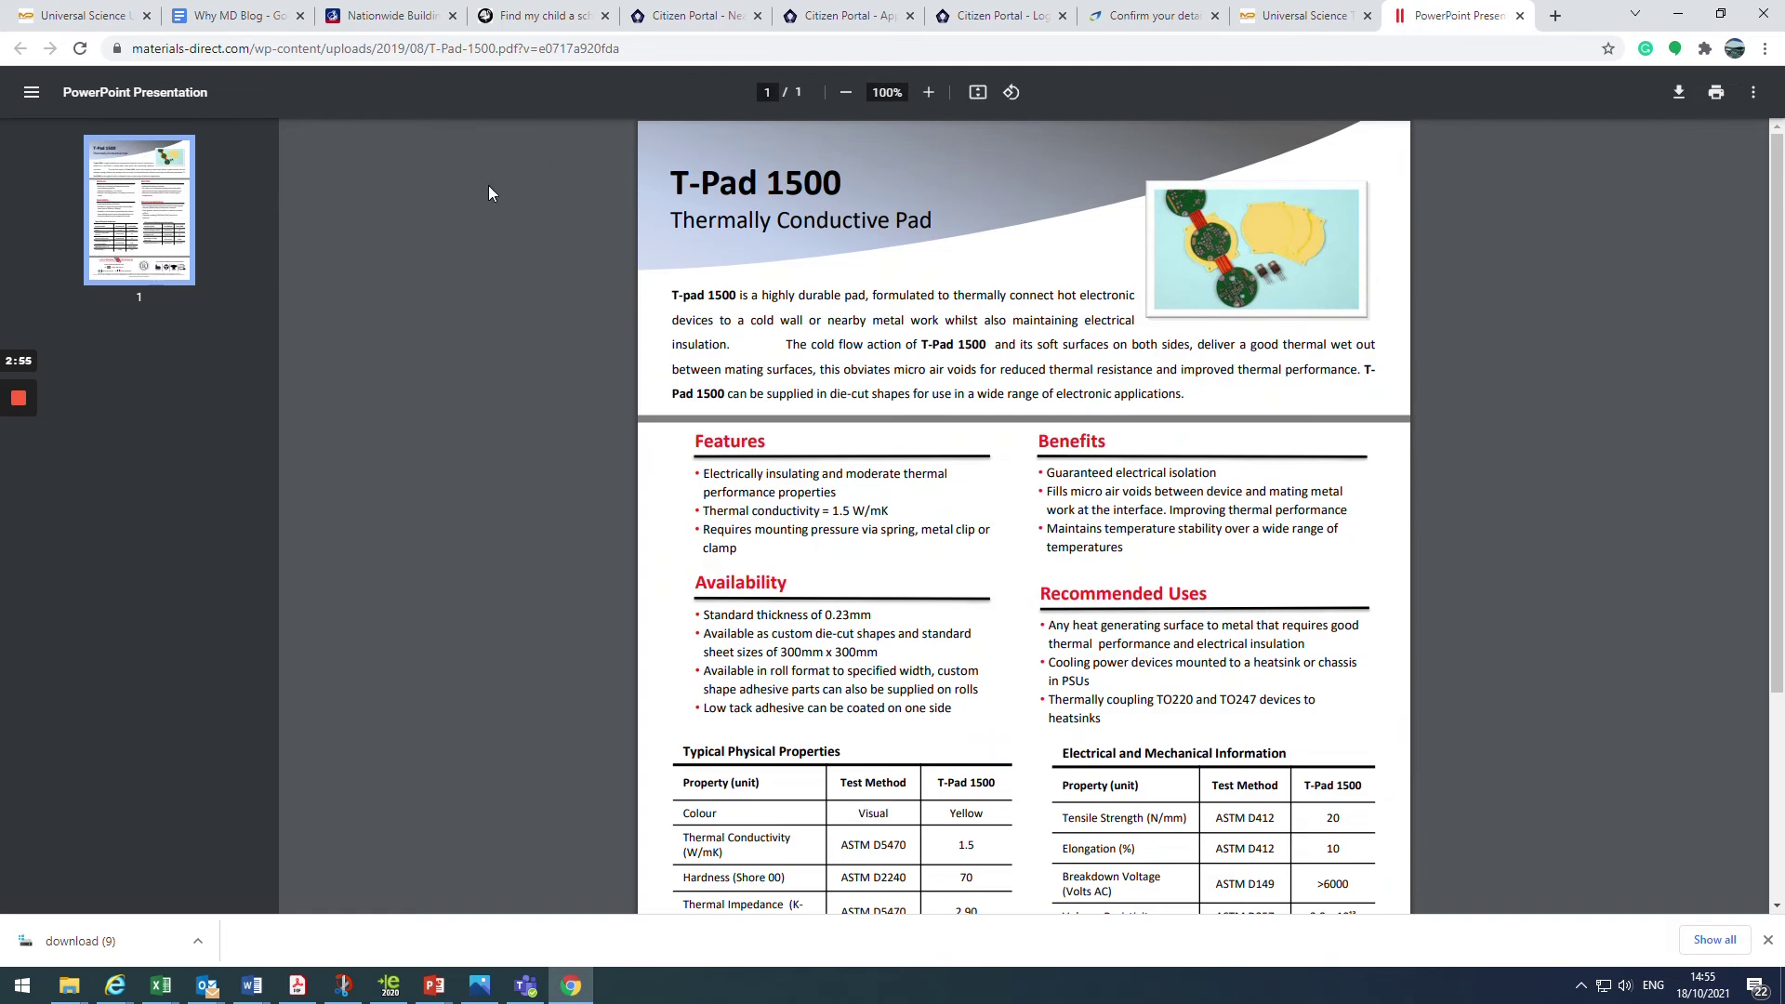
pyautogui.click(1311, 18)
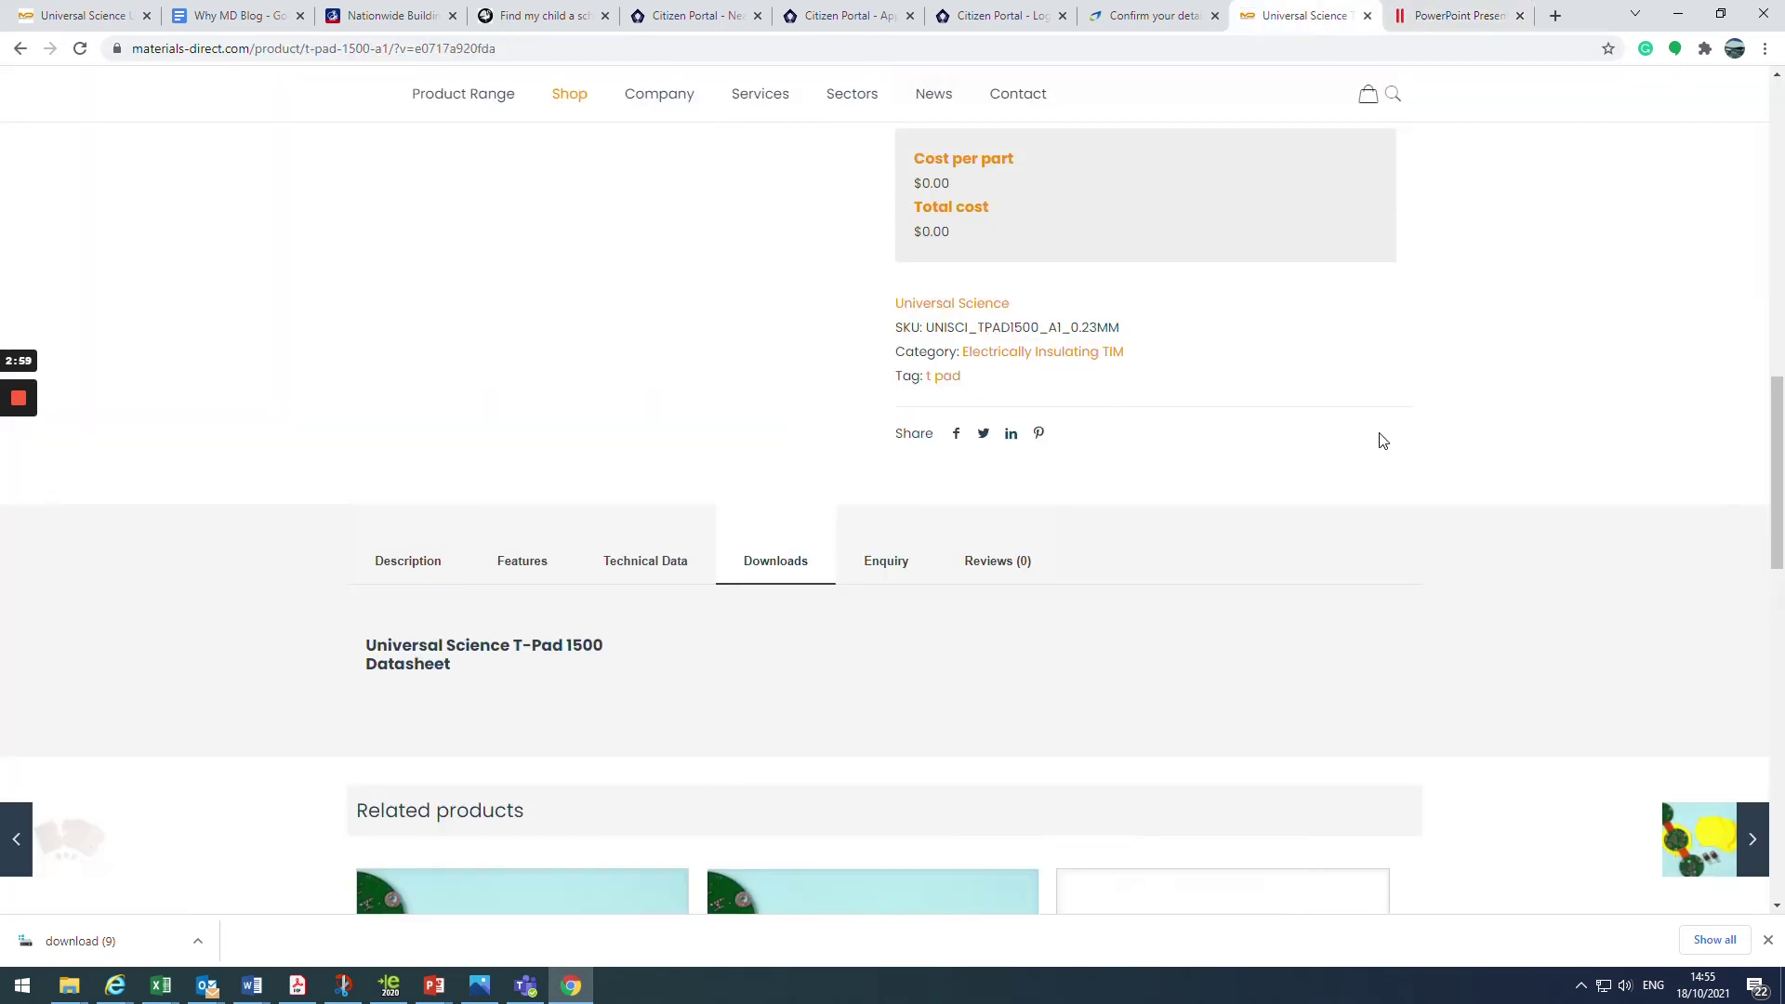
# Show the product's enquiry form below the quote section
pyautogui.scroll(-3, 1166, 578)
pyautogui.scroll(3, 1168, 582)
pyautogui.scroll(-3, 986, 651)
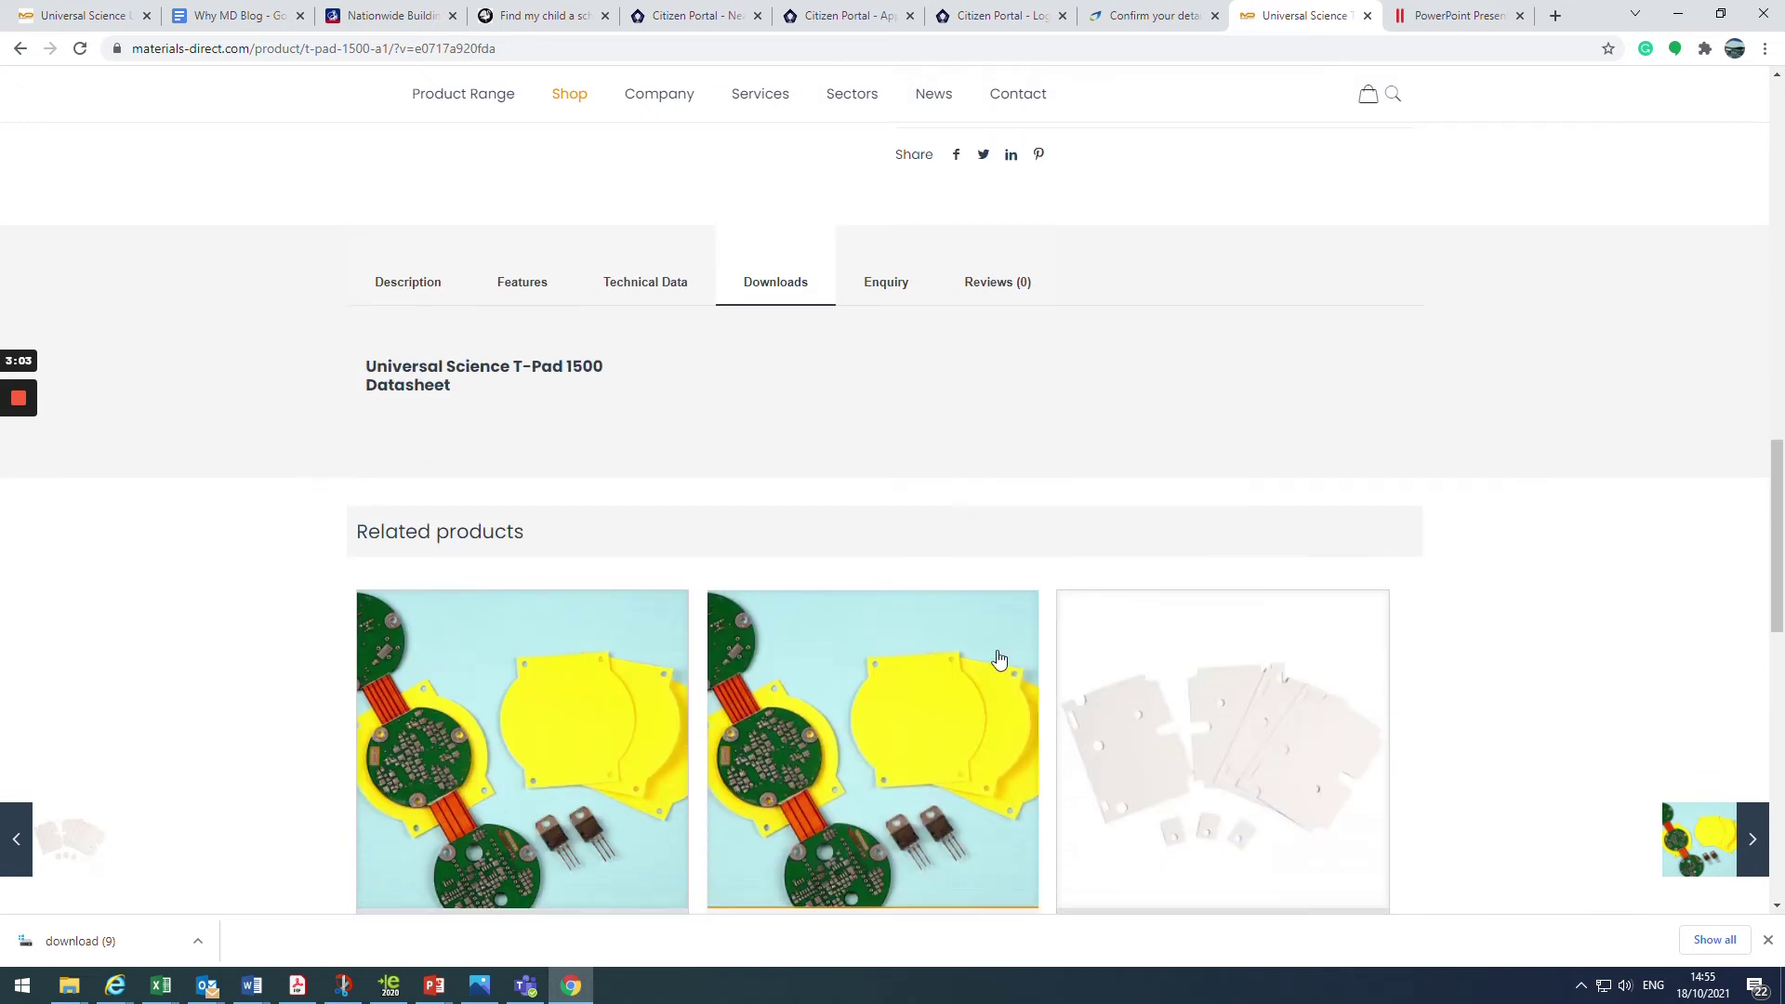
pyautogui.click(890, 288)
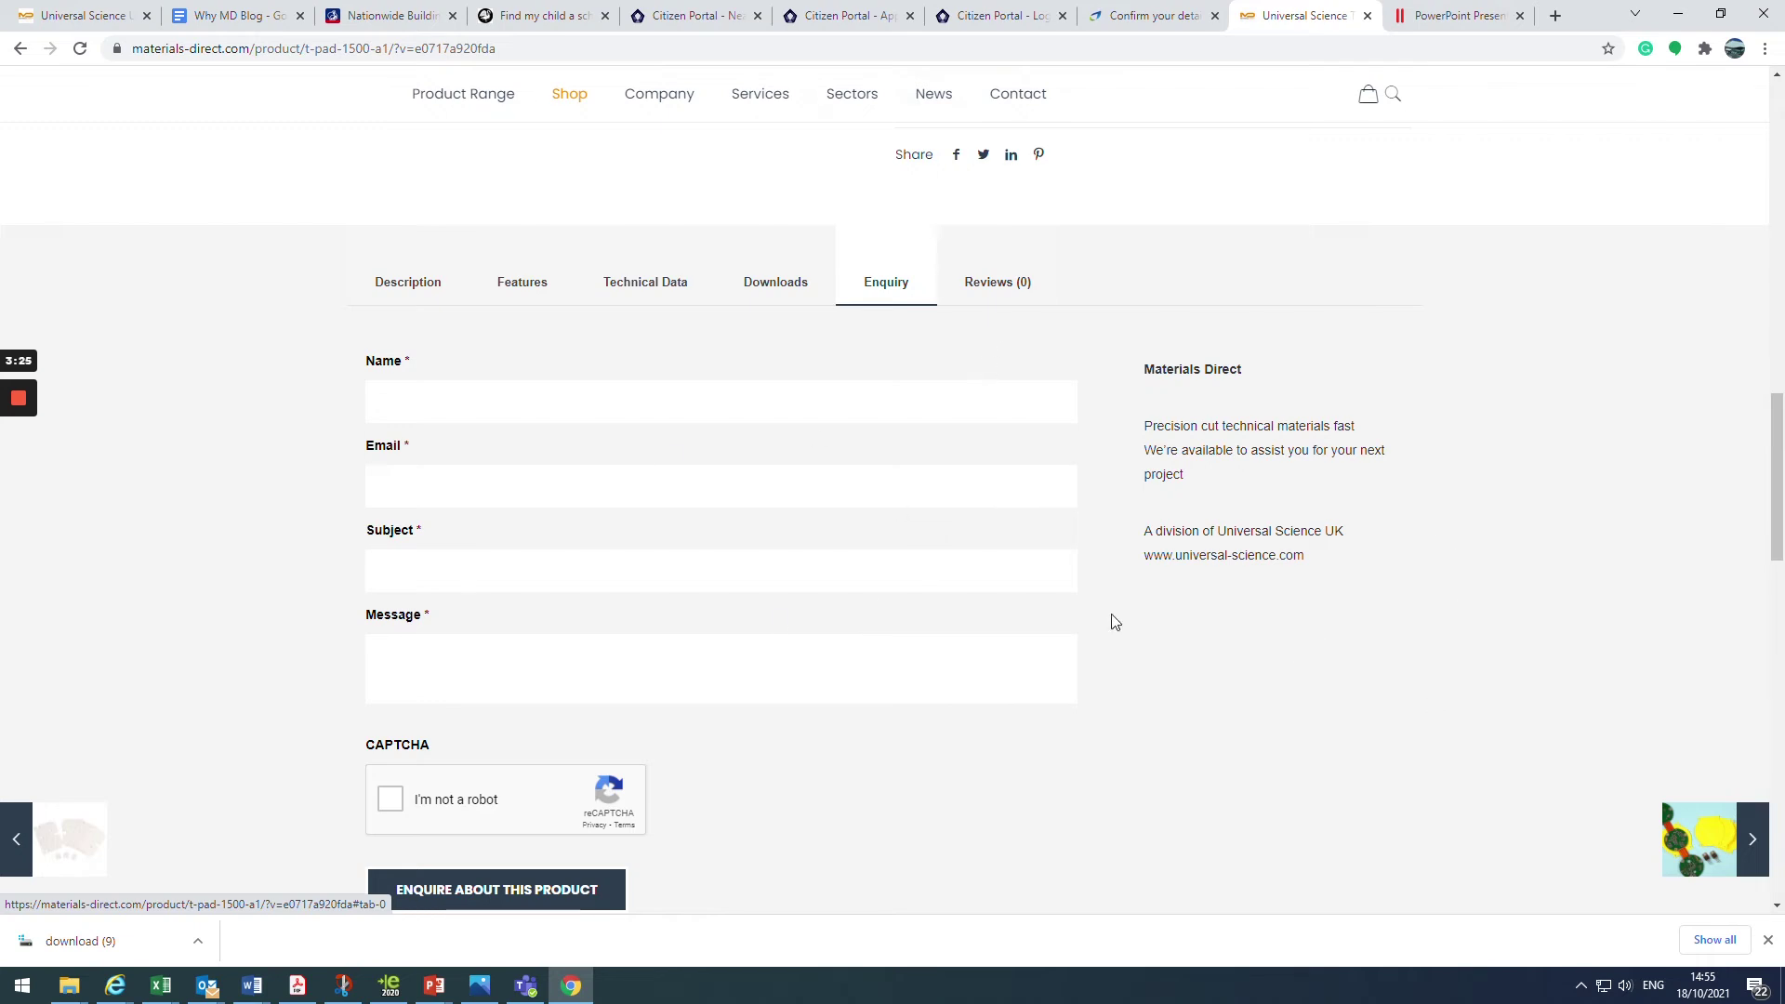
# Set the quote currency to US dollars at the beginning of the product page
pyautogui.scroll(5, 934, 636)
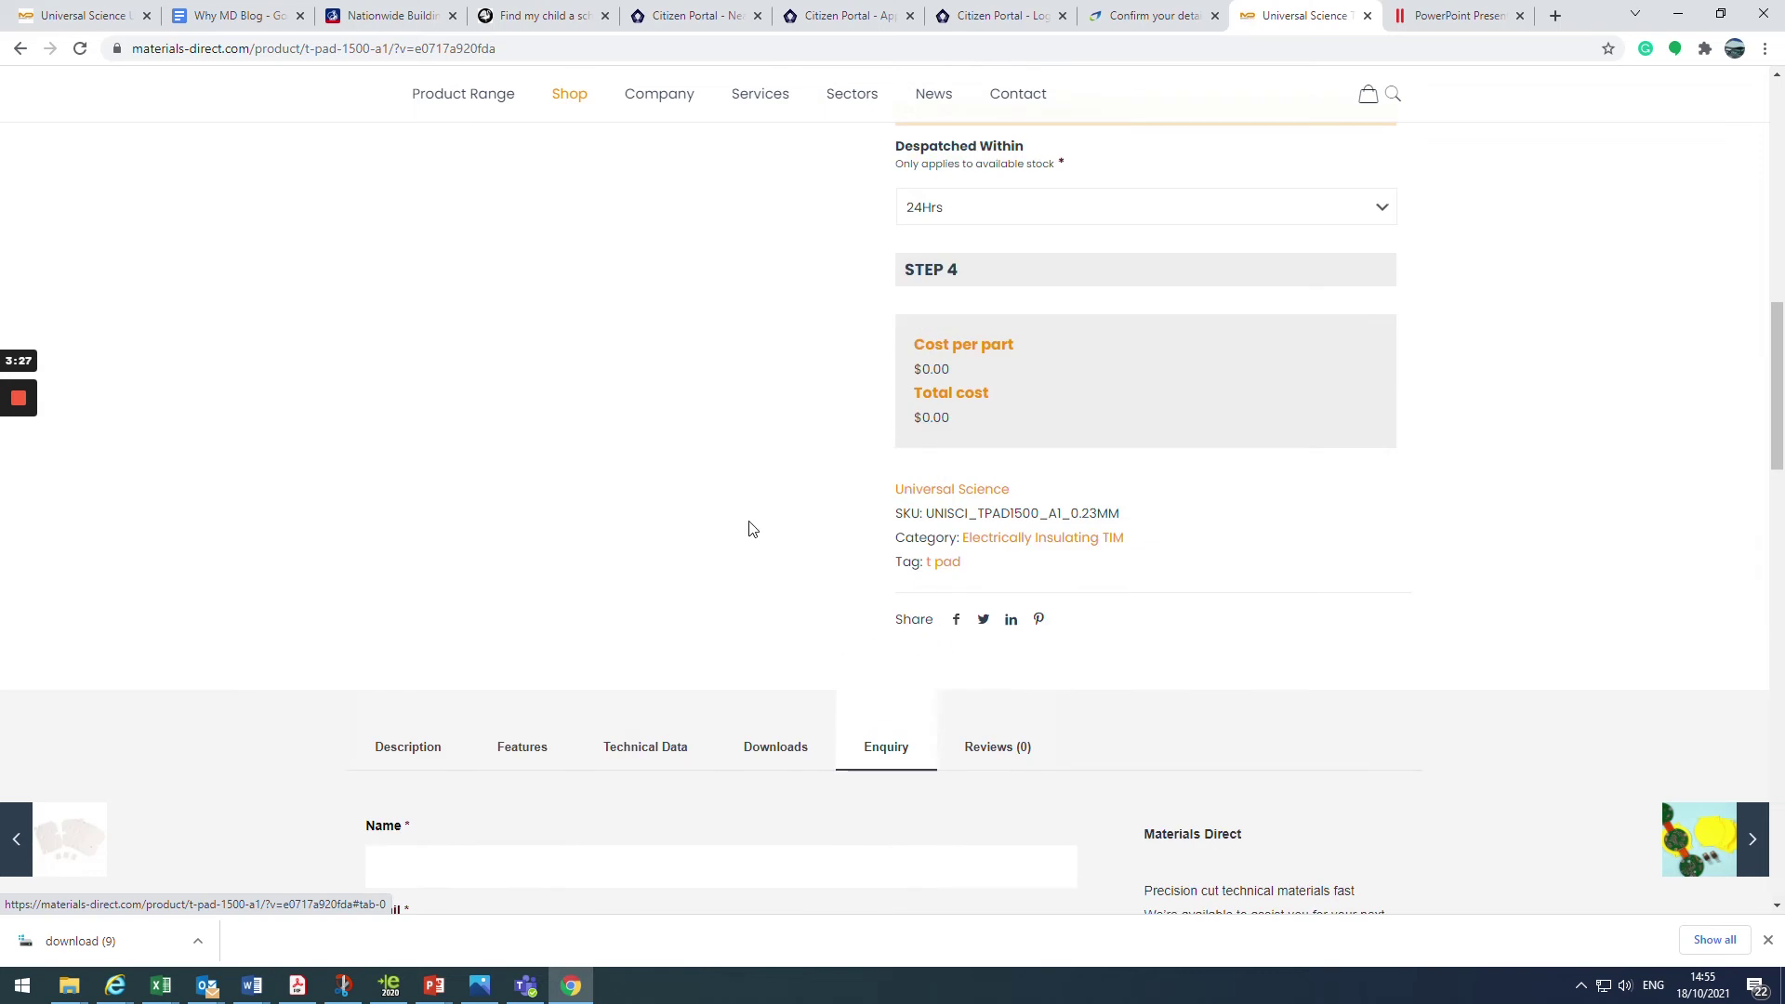
pyautogui.scroll(6, 757, 515)
pyautogui.scroll(6, 757, 514)
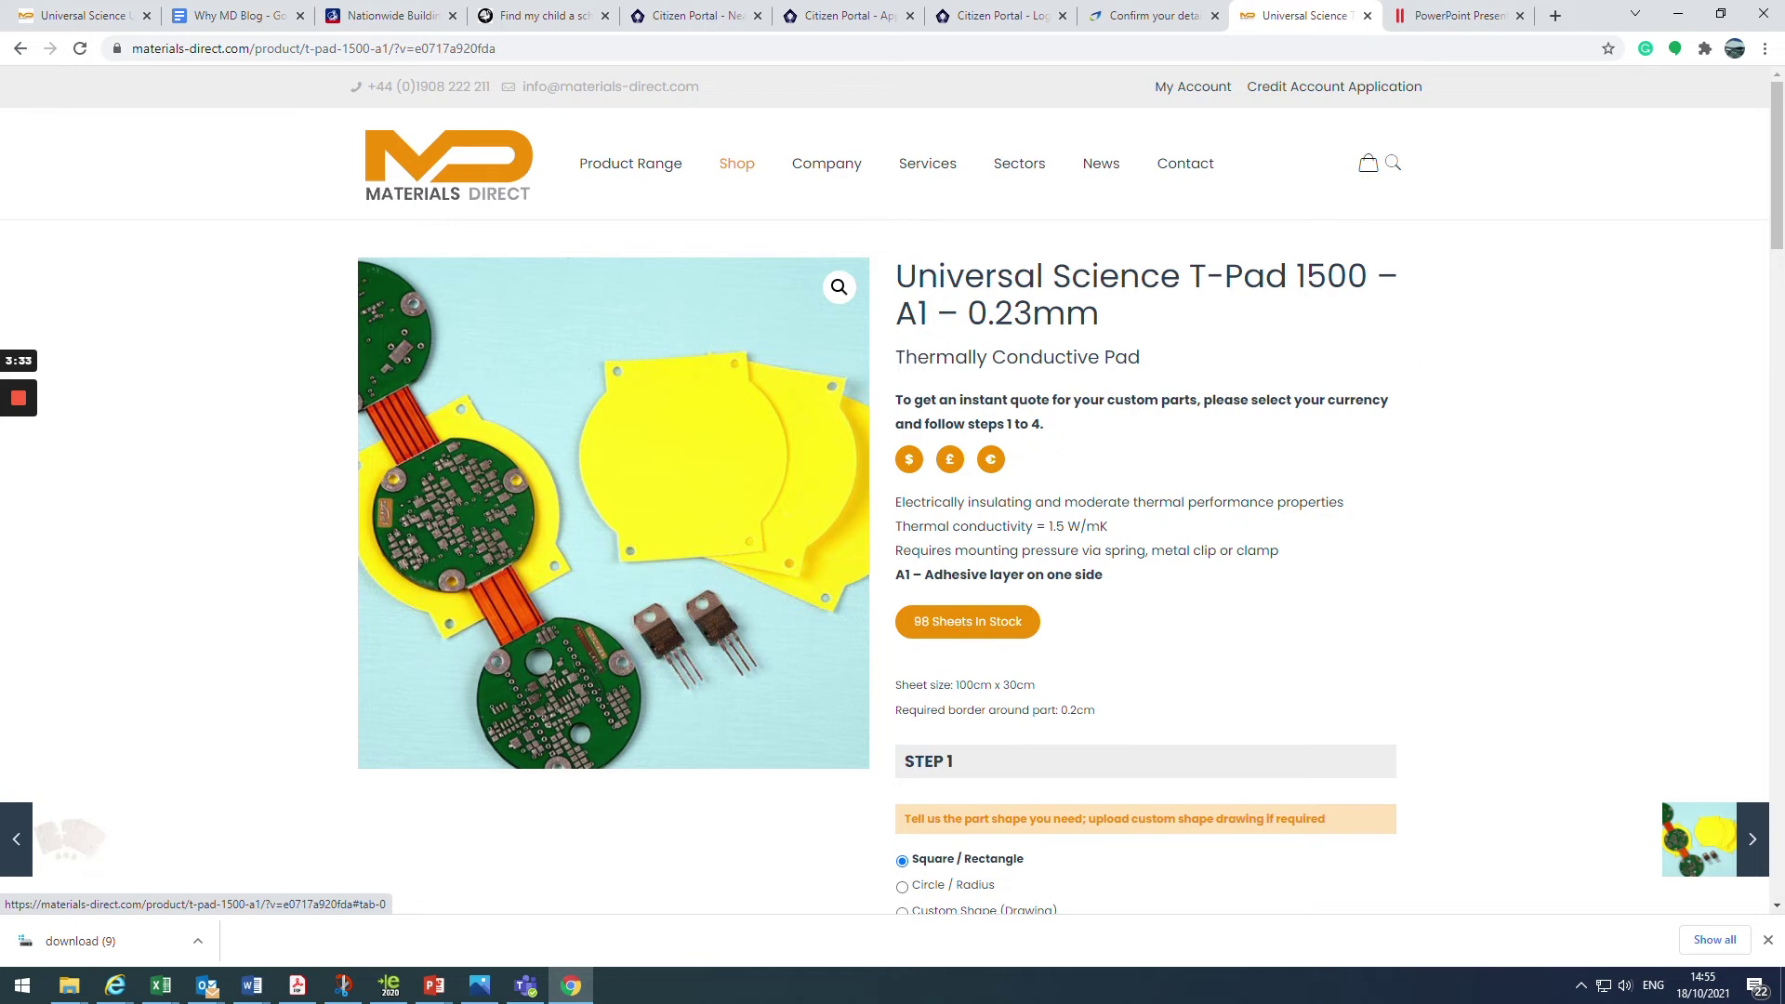
pyautogui.click(910, 462)
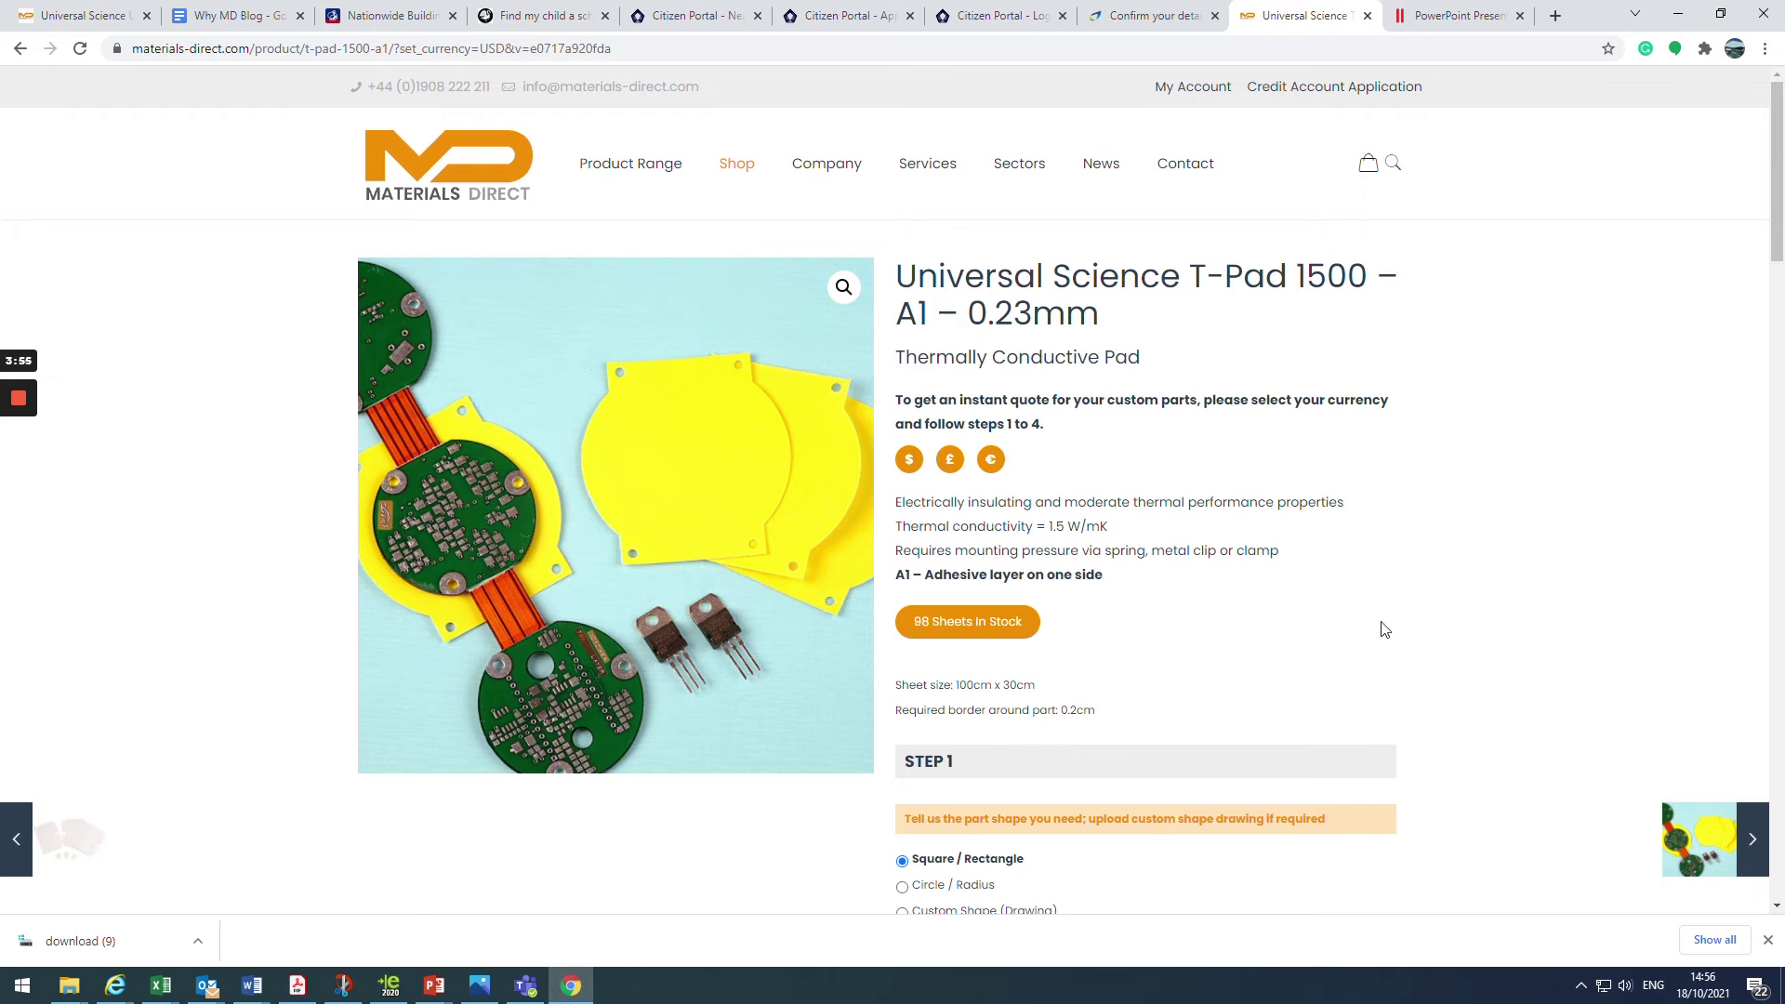
# Preview the Circle / Radius part shape in Step 1 of the quote form, then choose Custom Shape (Drawing)
pyautogui.scroll(-3, 1469, 569)
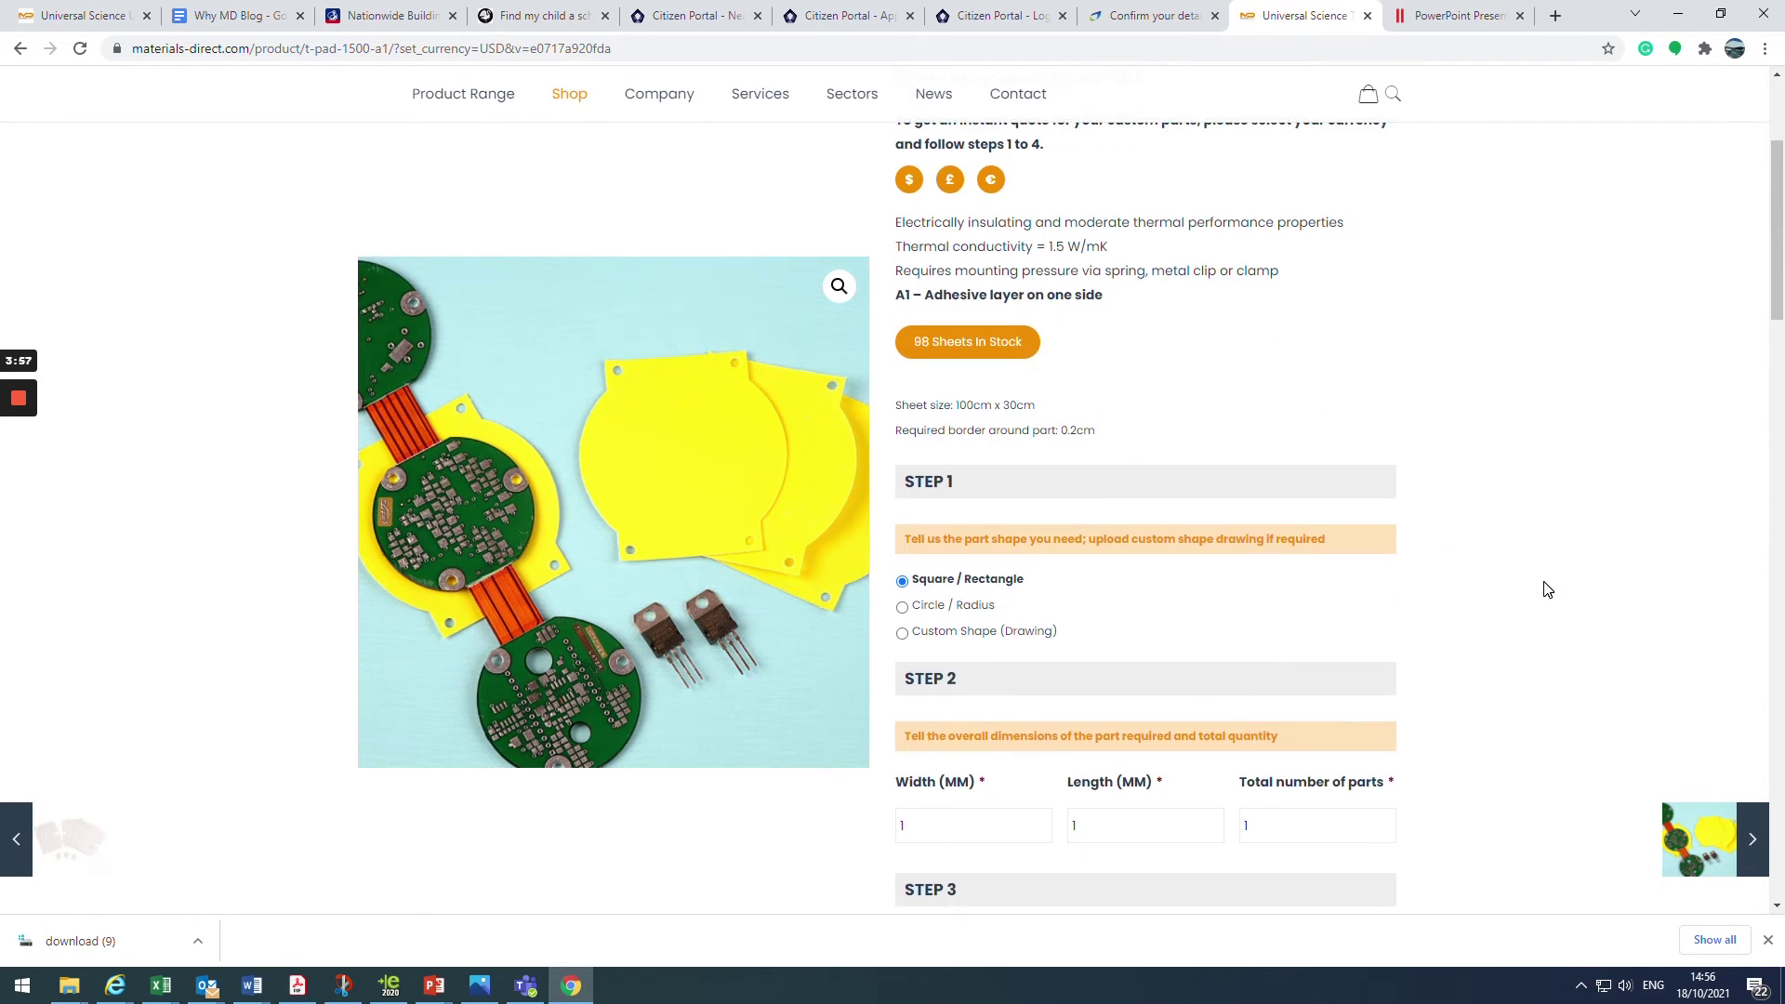
pyautogui.scroll(-2, 1547, 590)
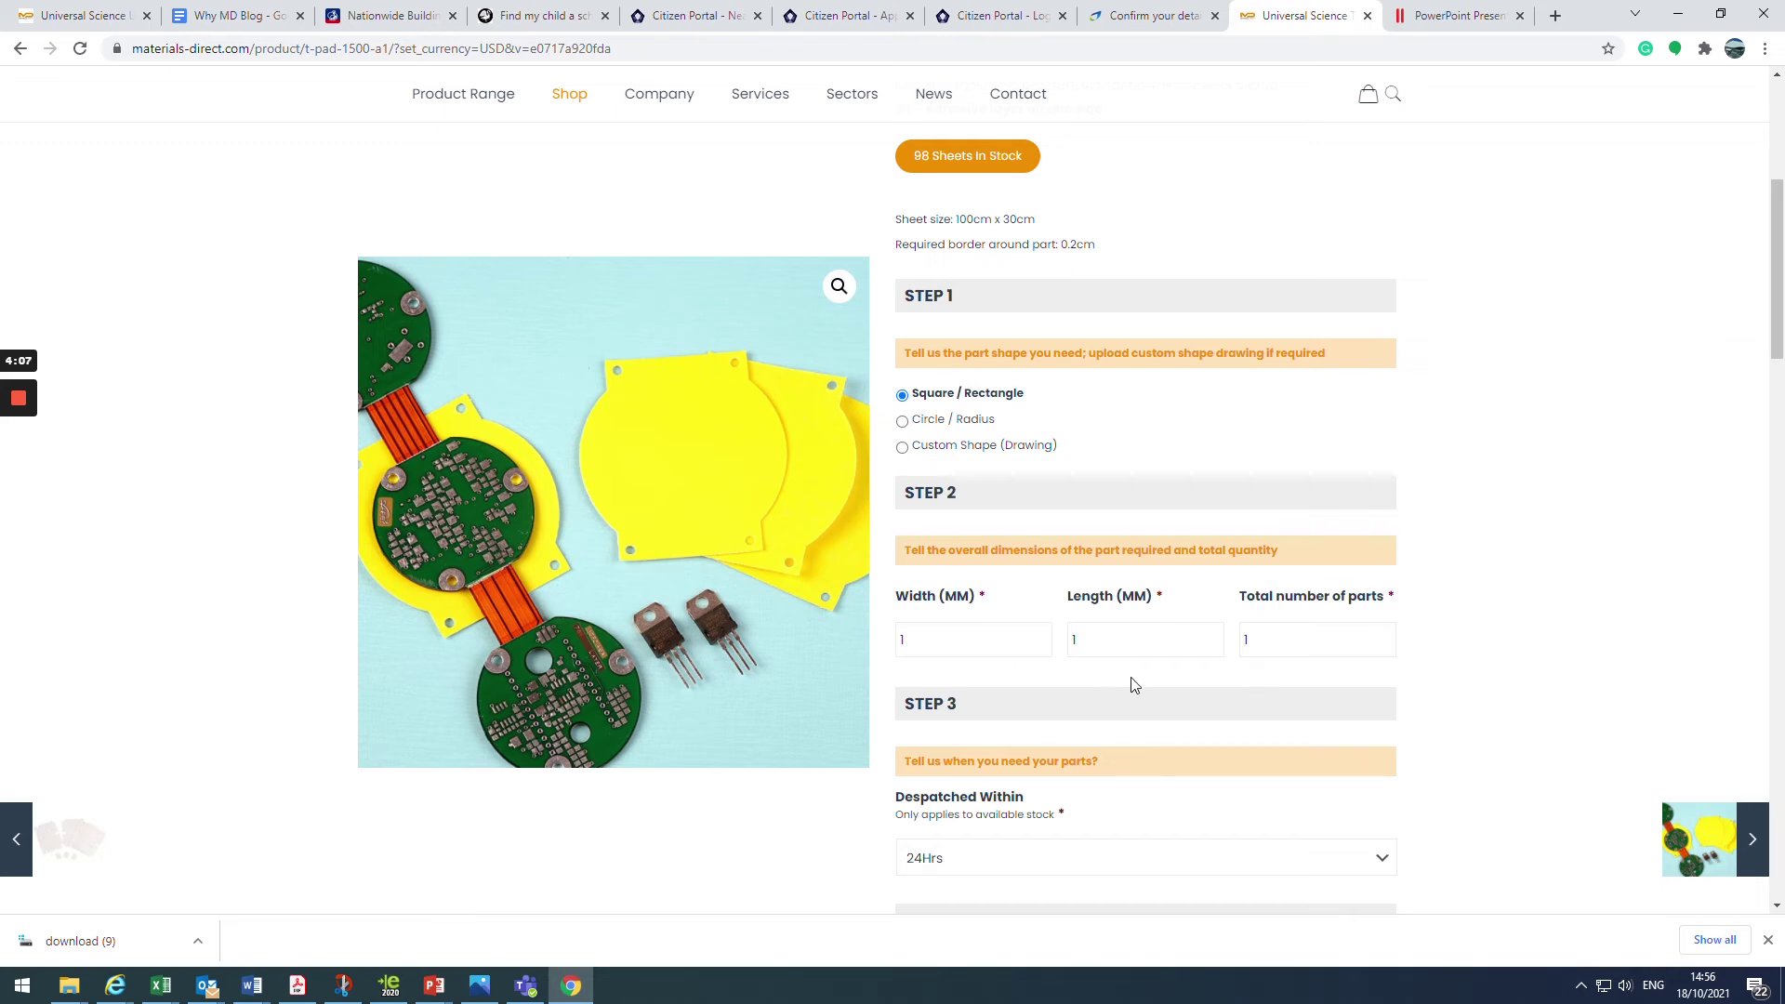
pyautogui.click(903, 423)
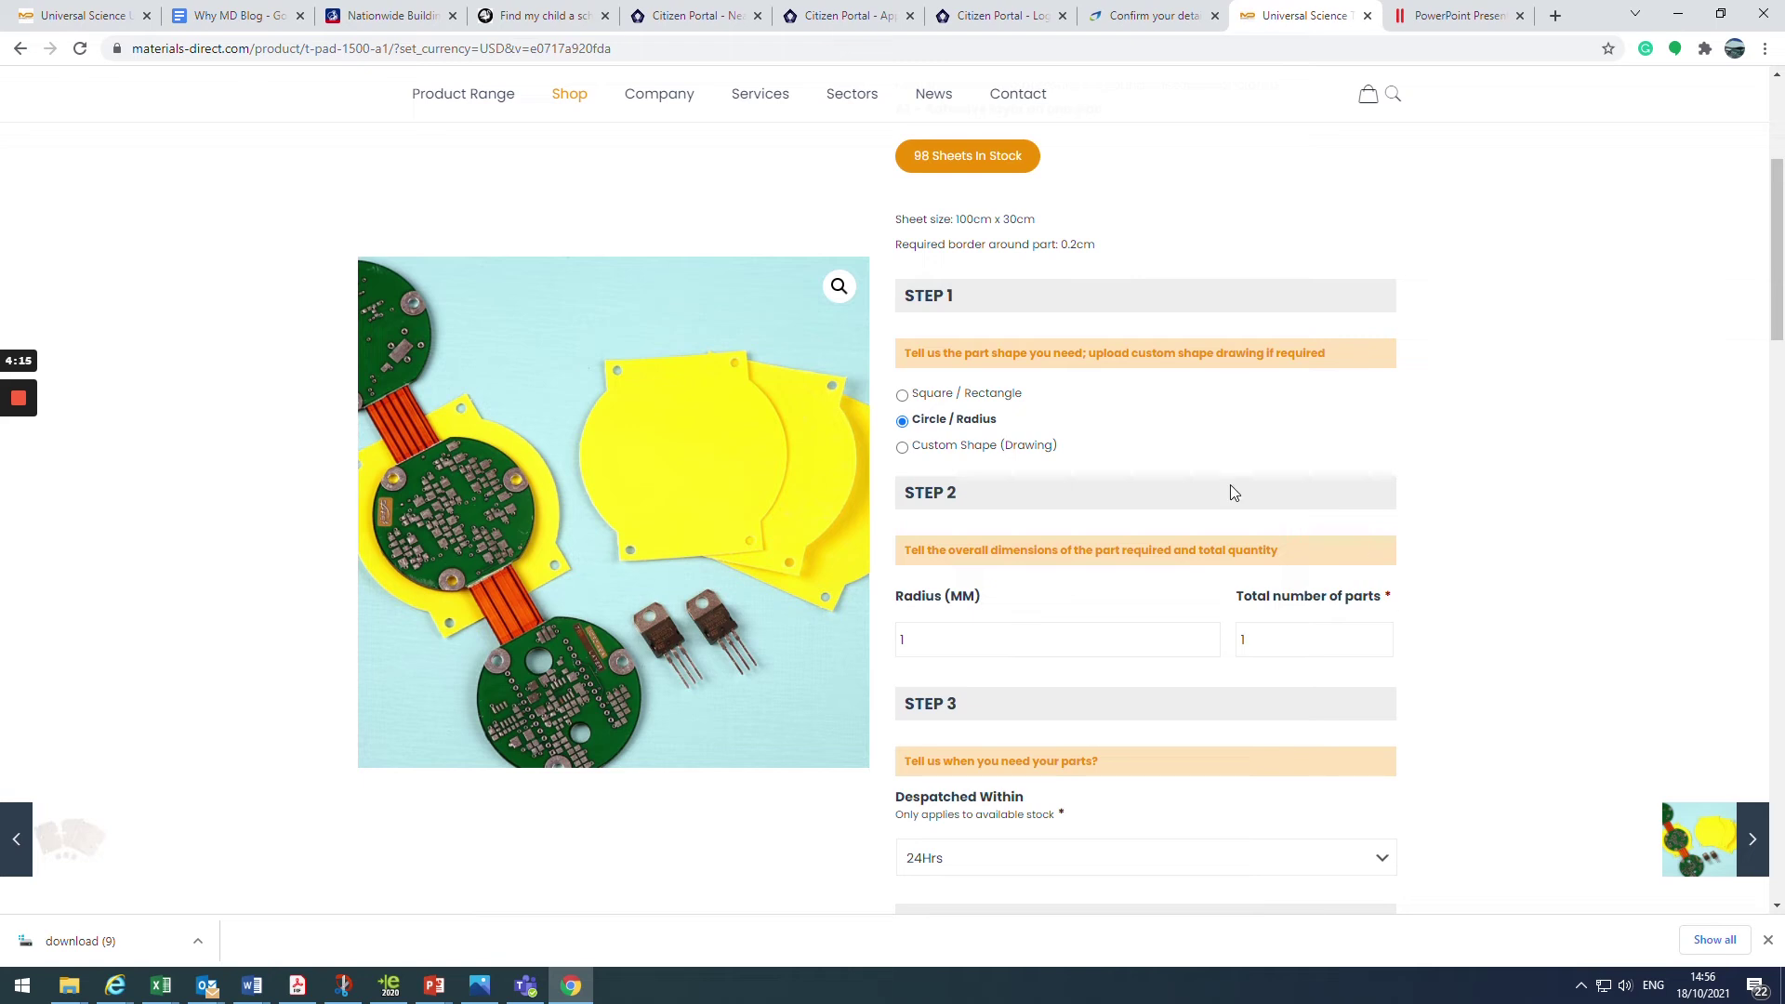
pyautogui.click(903, 448)
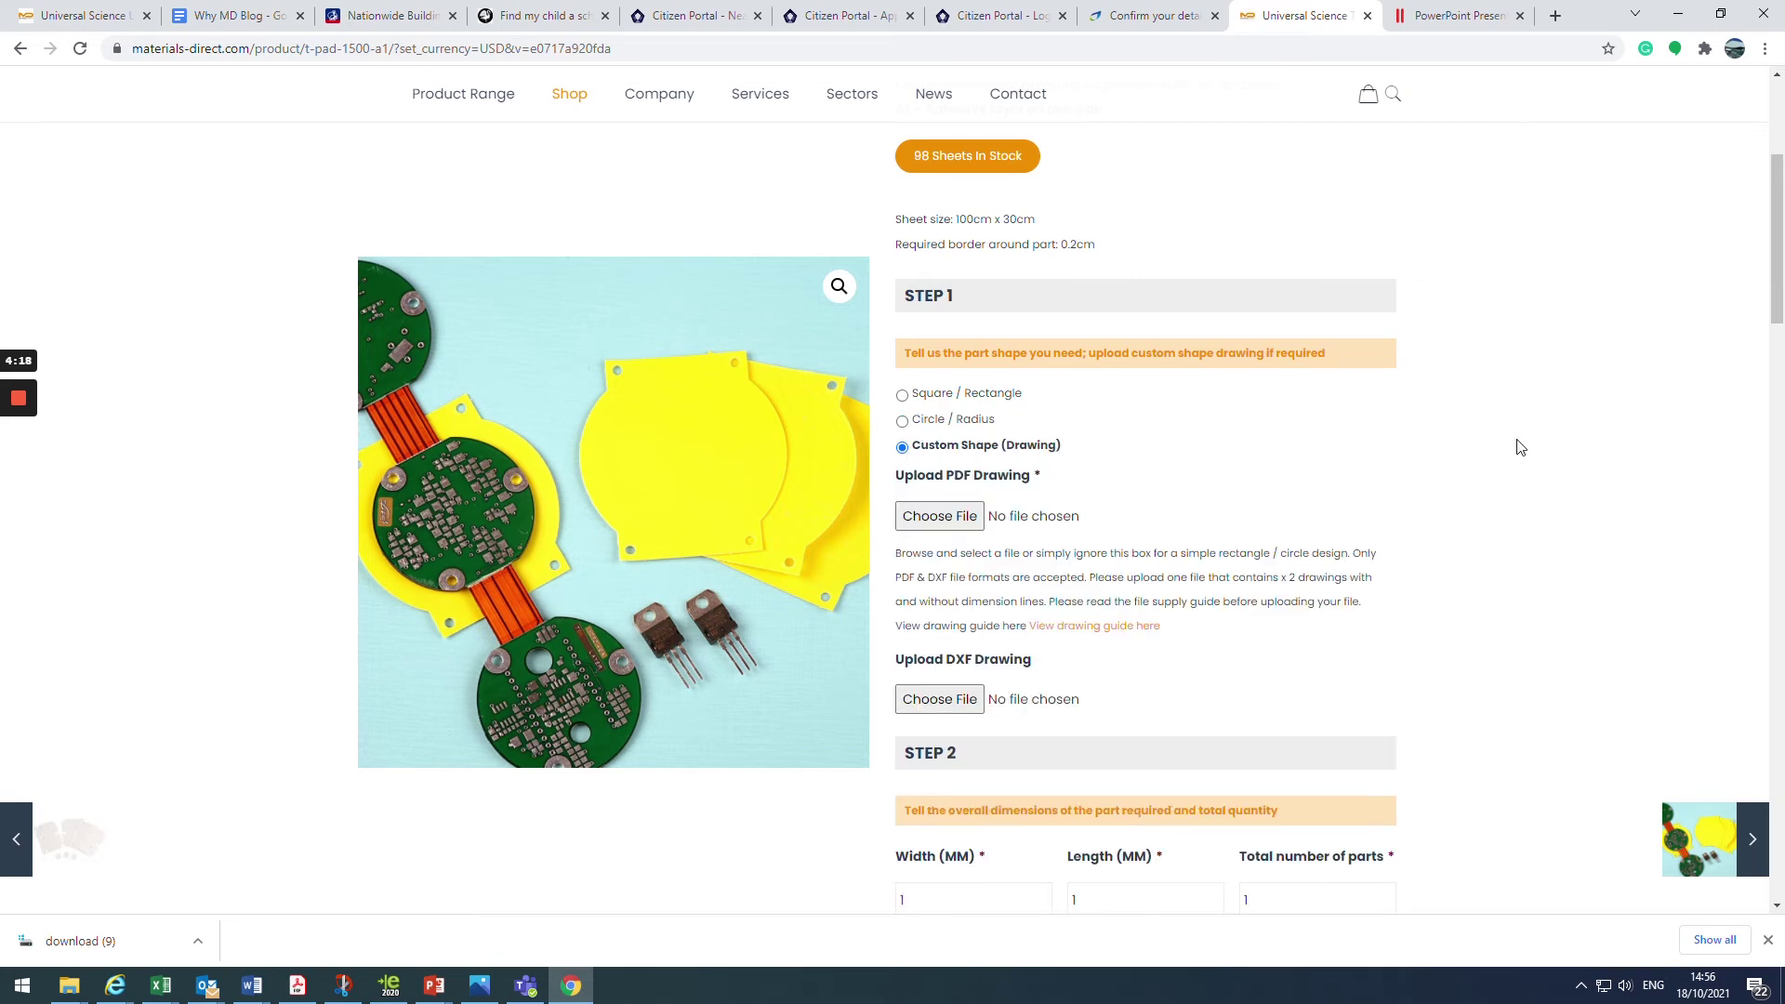
pyautogui.scroll(-1, 1525, 448)
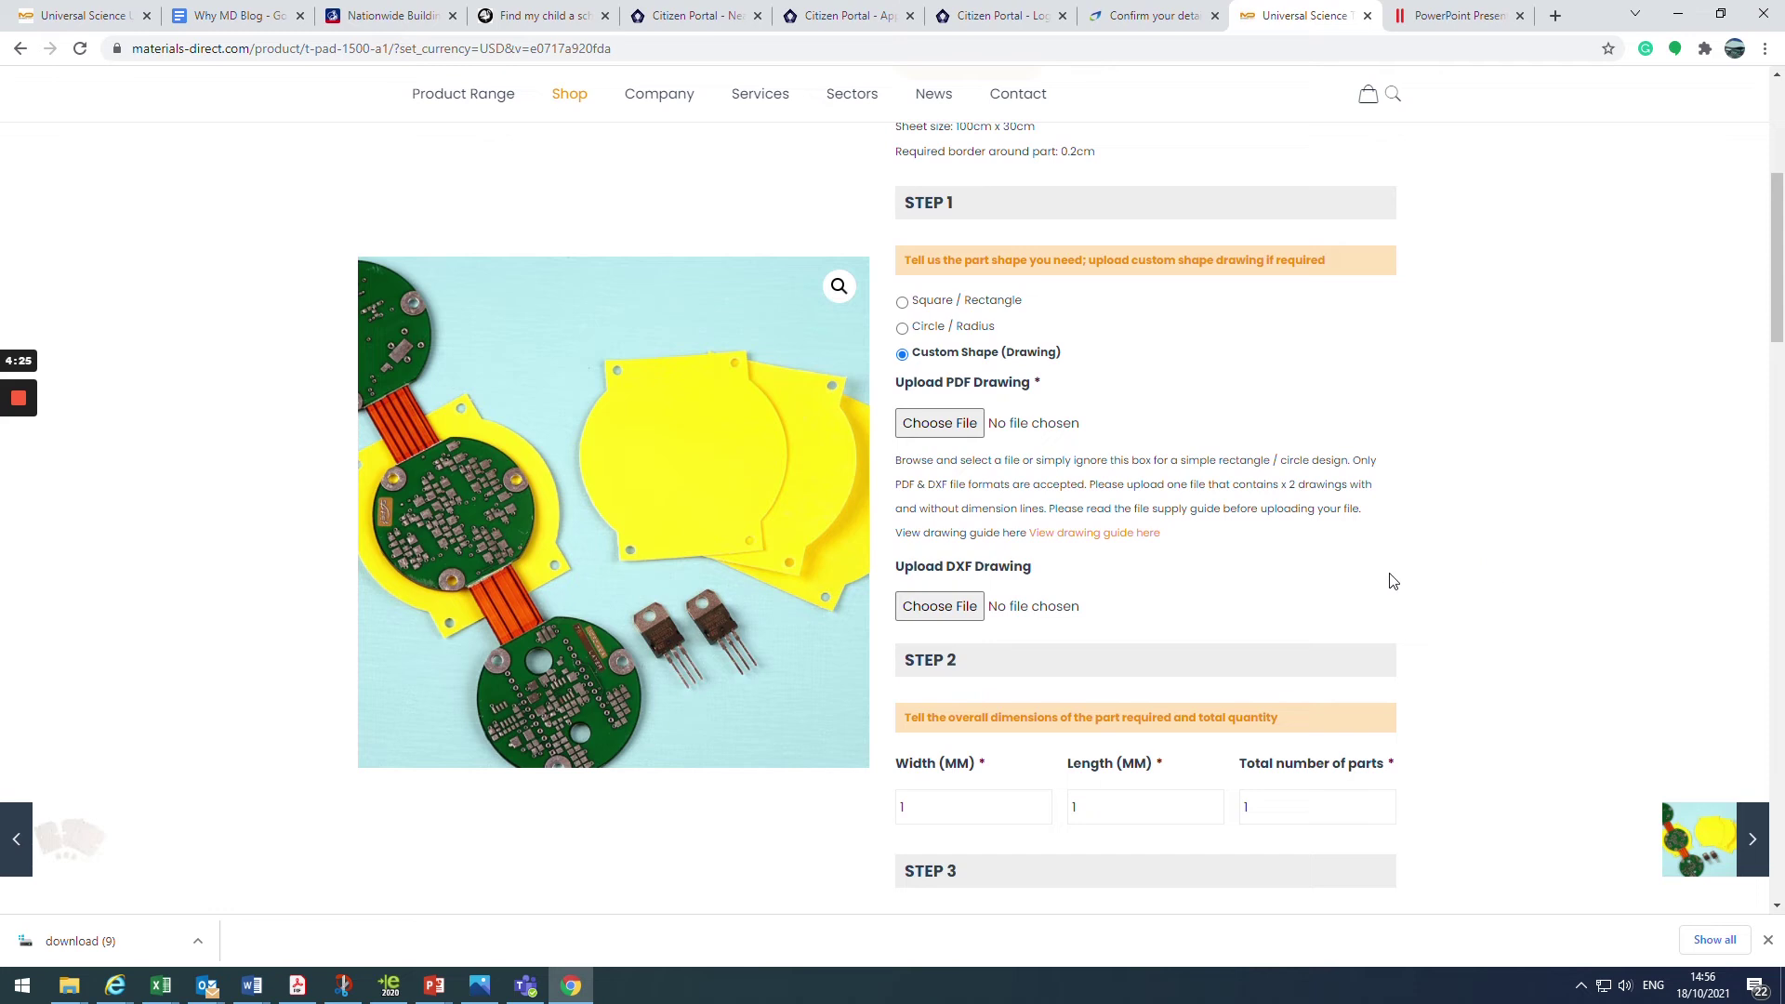
# Open the drawing guide for custom shapes and examine its design notes and the dimensioned example drawing
pyautogui.click(1093, 538)
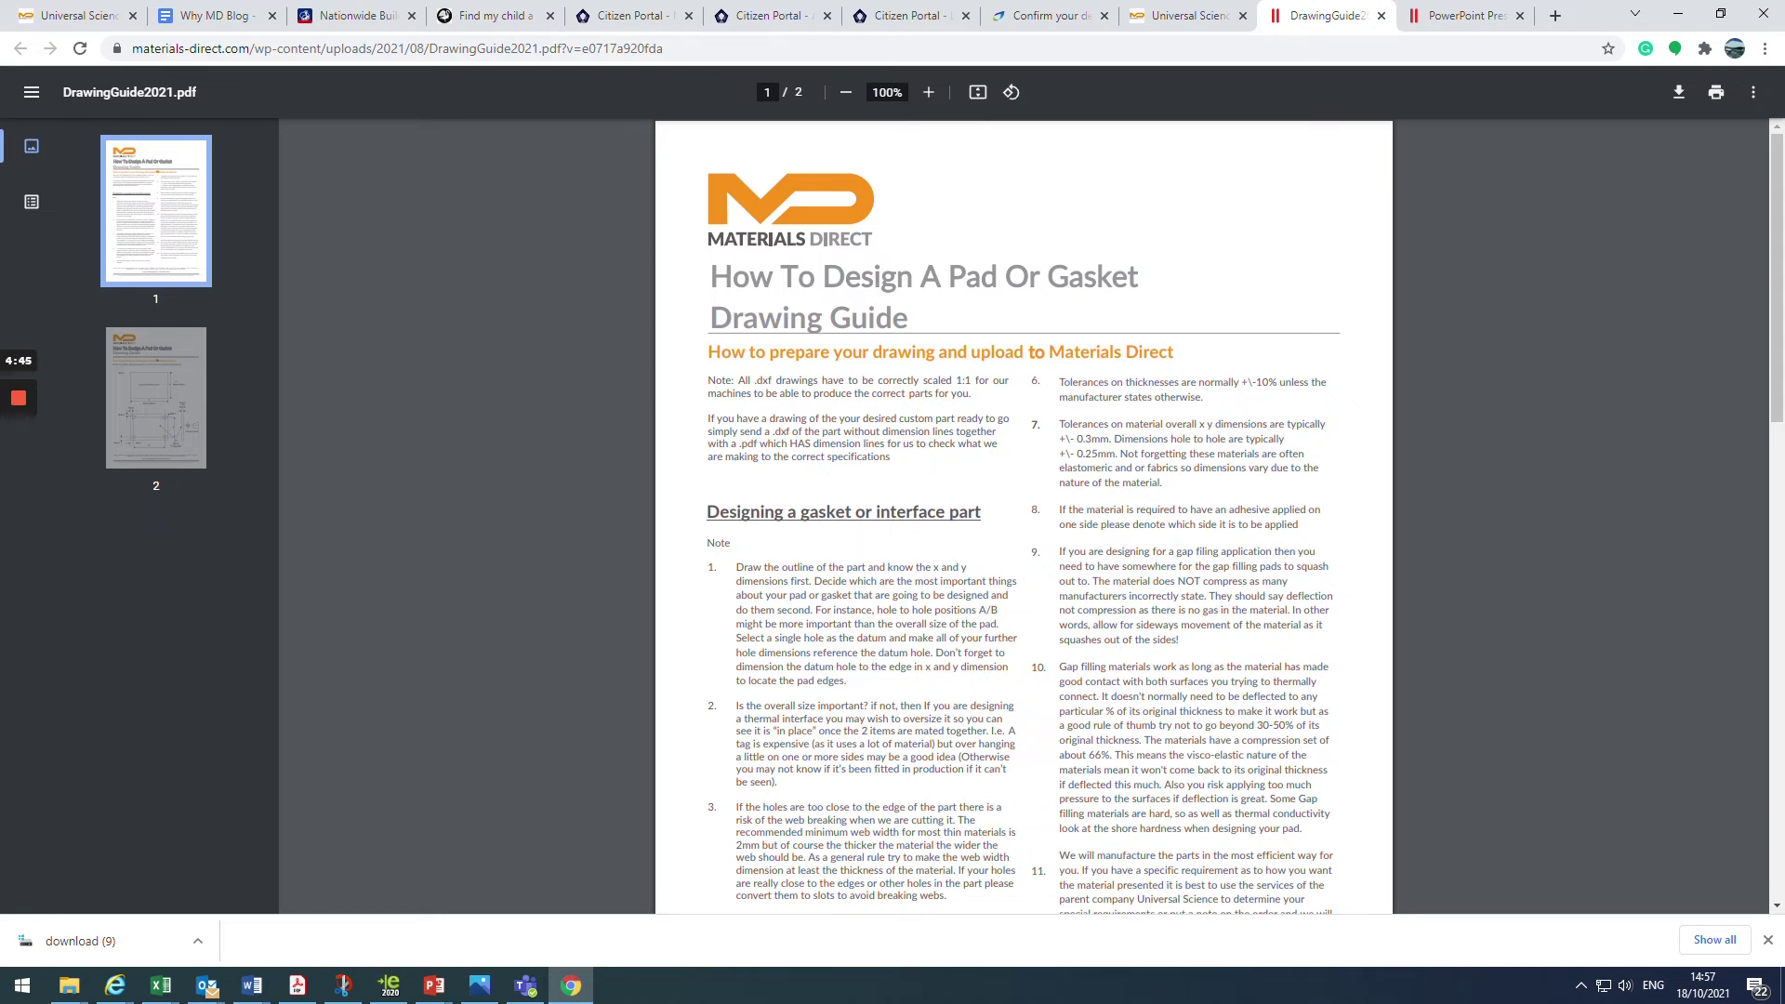
pyautogui.scroll(-11, 1018, 640)
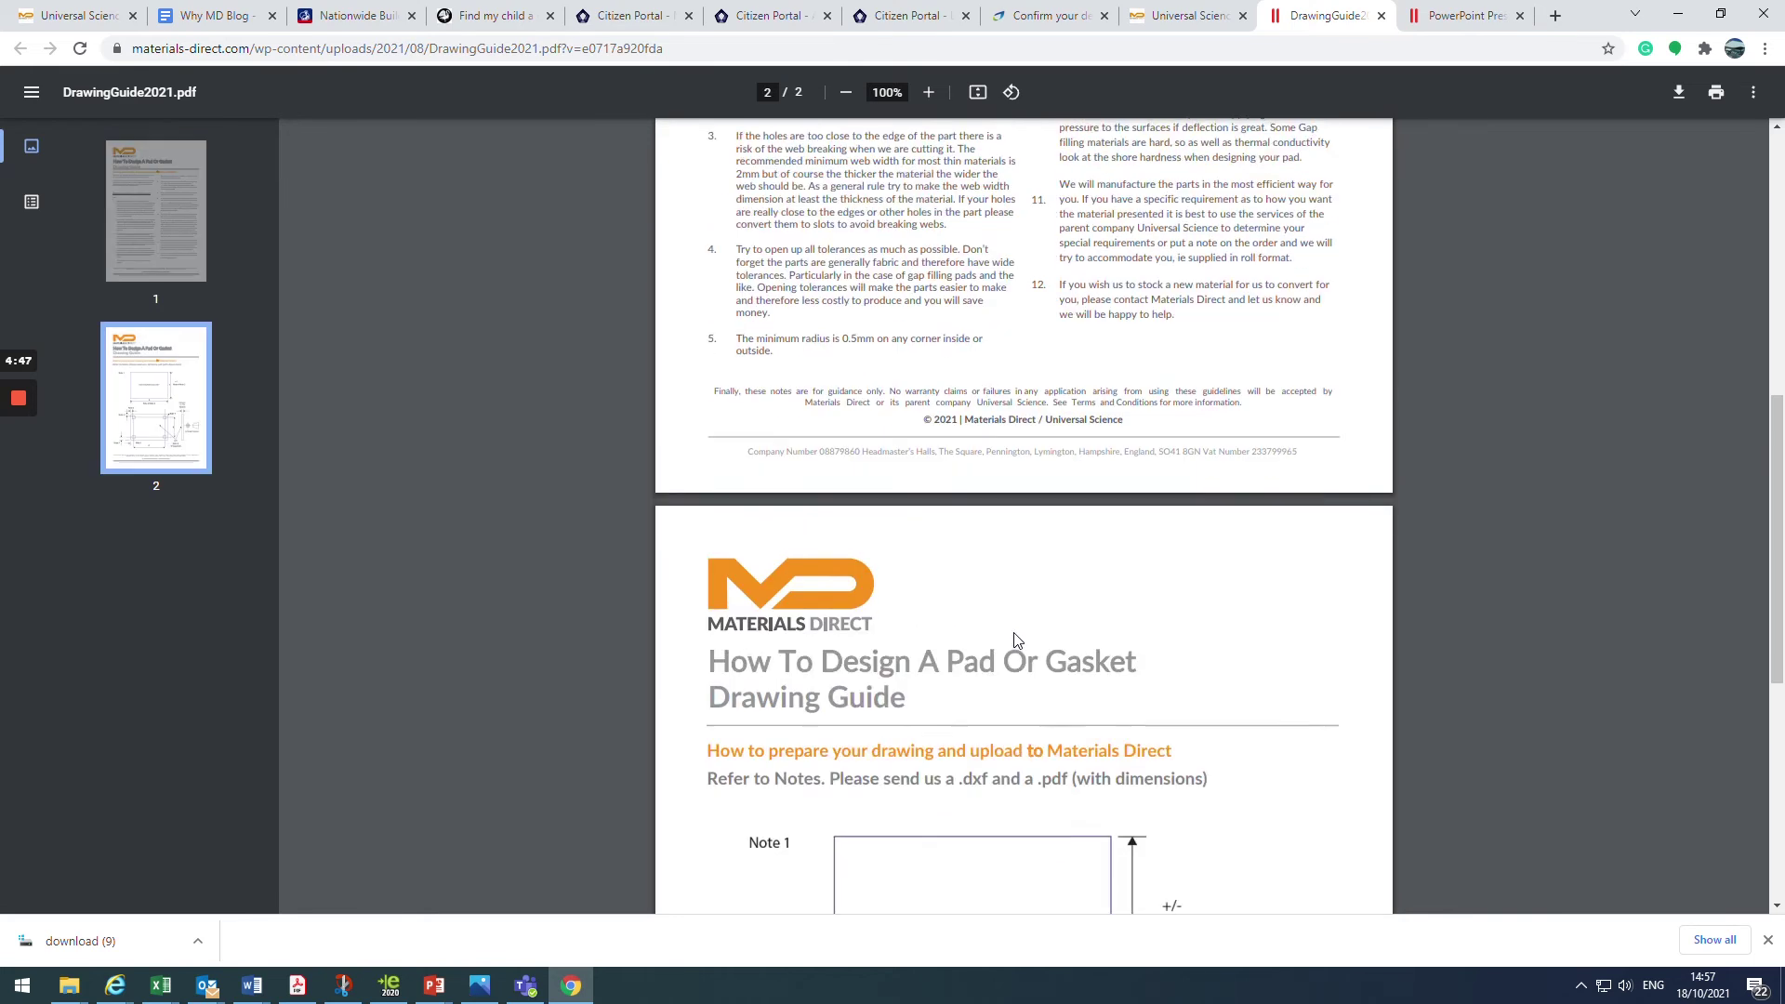
pyautogui.scroll(-3, 1017, 640)
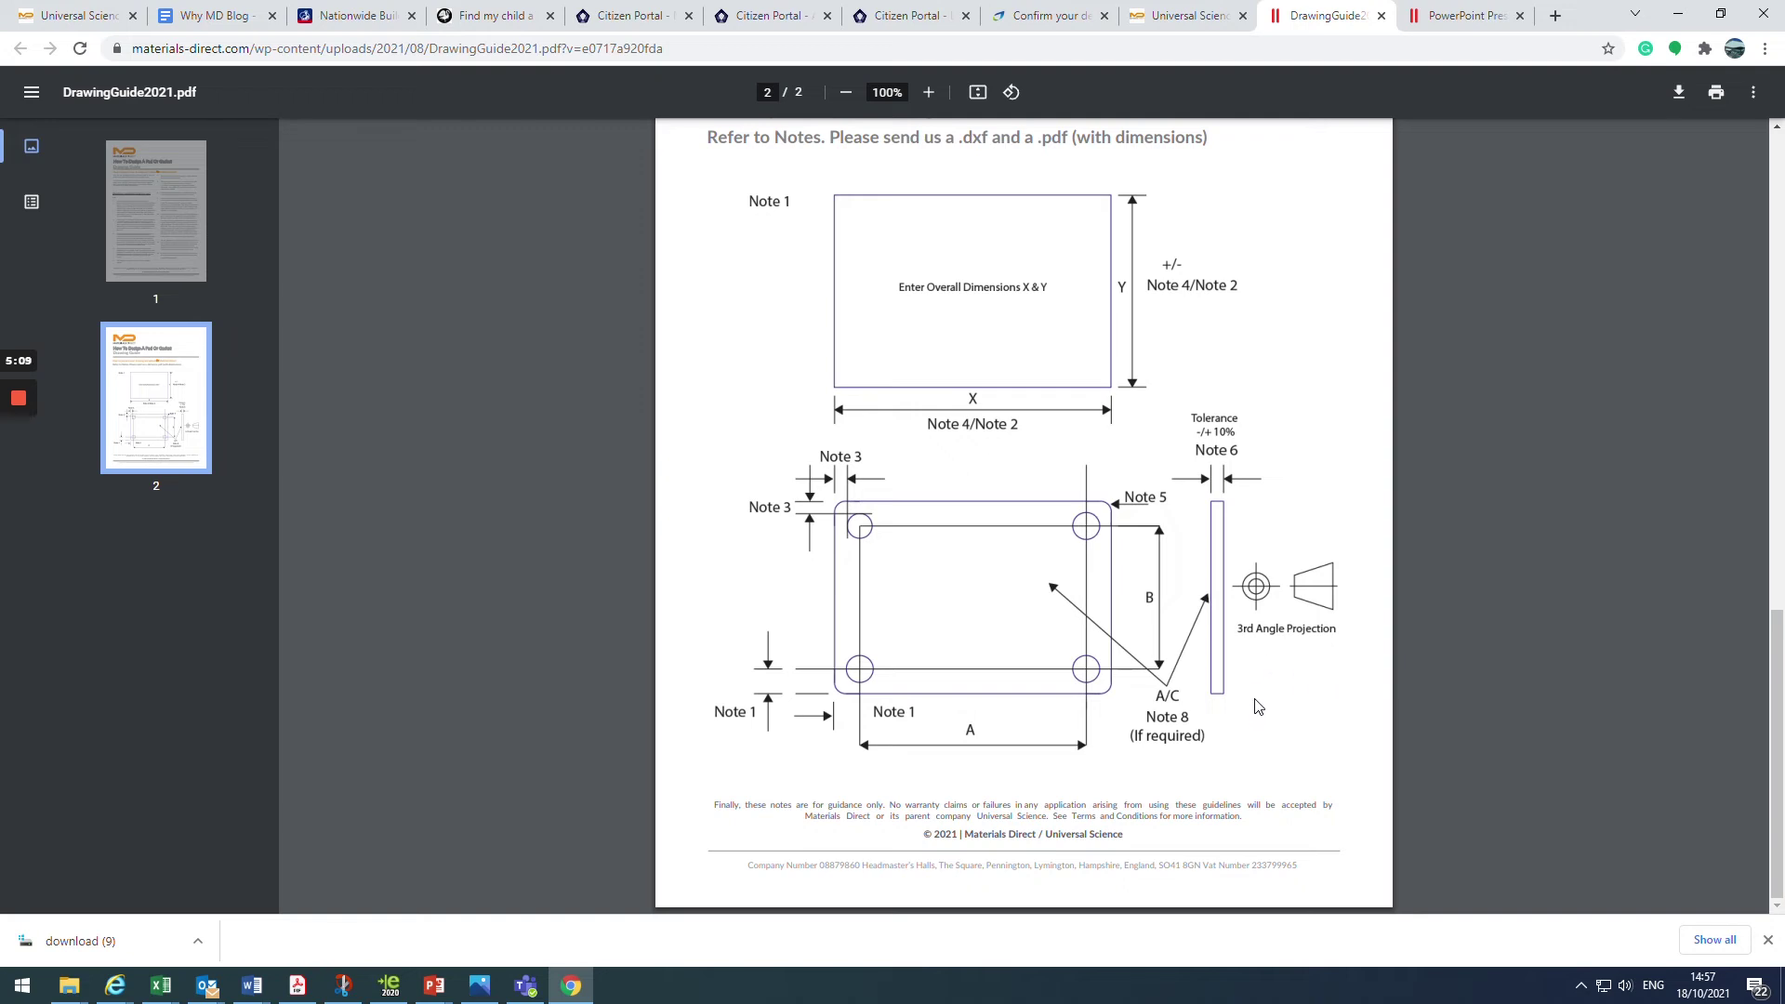
# Return from the drawing guide to the product page and upload the ThermalLiveExample PDF as the part's PDF drawing
pyautogui.scroll(1, 1132, 351)
pyautogui.scroll(12, 1131, 352)
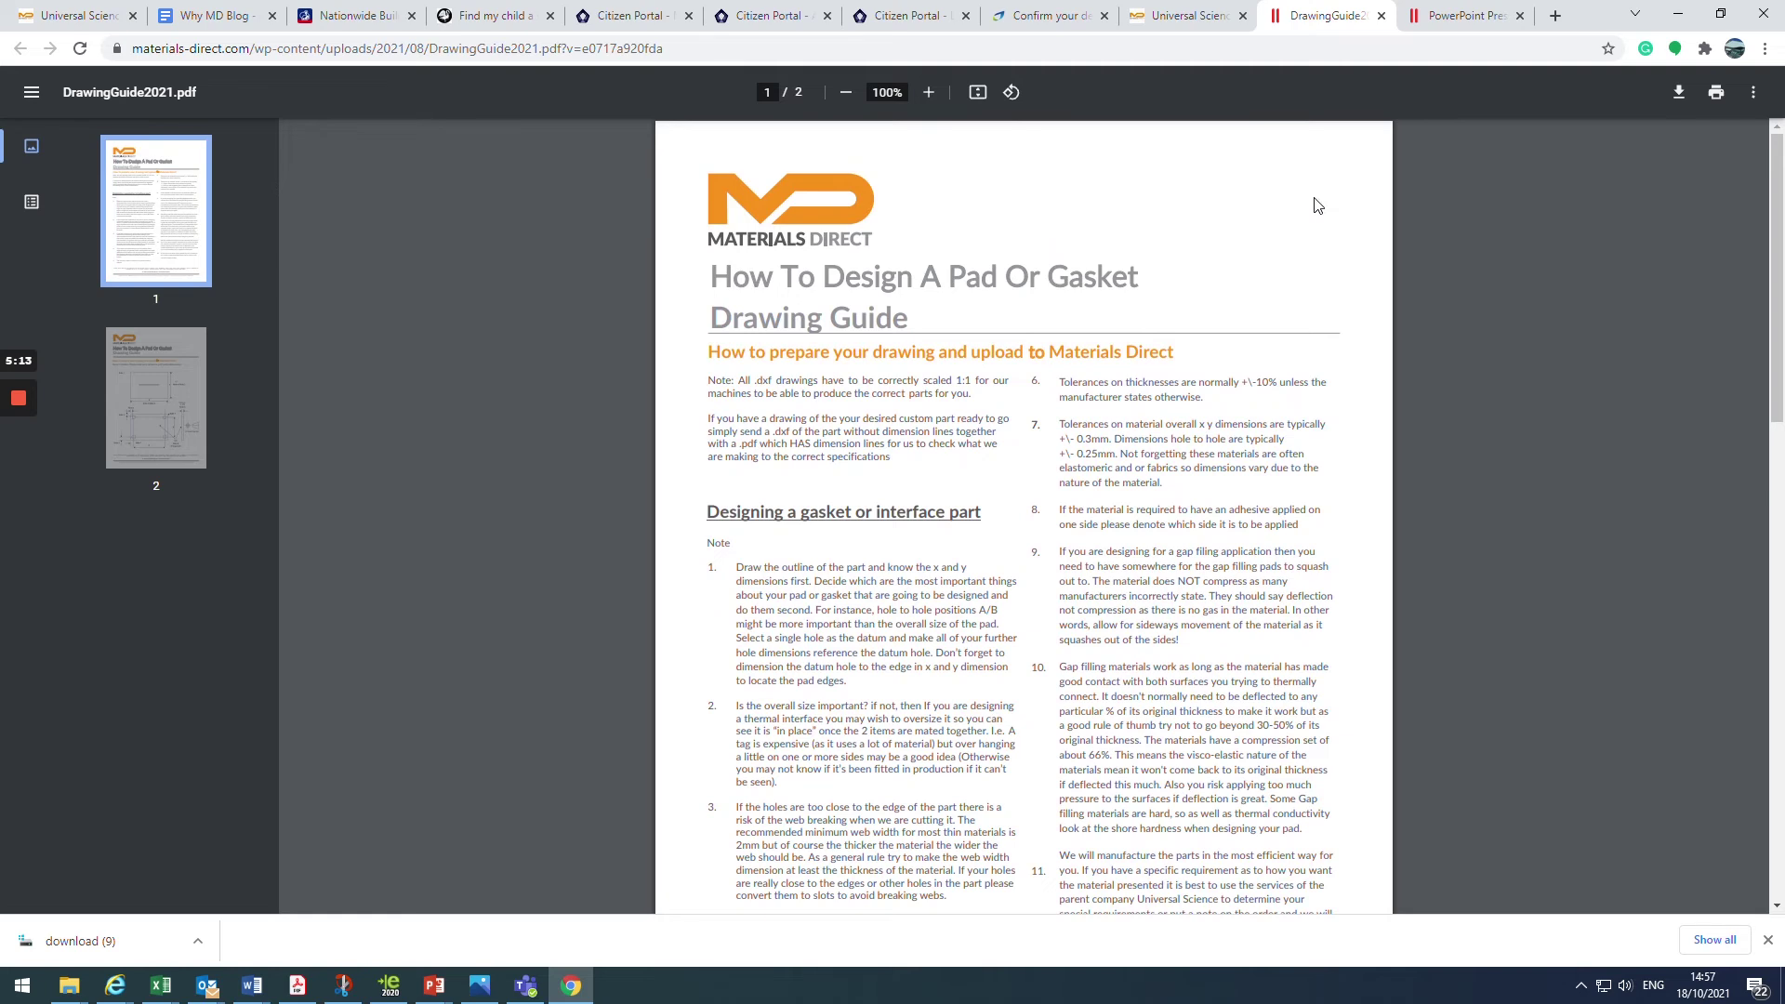
pyautogui.click(1187, 20)
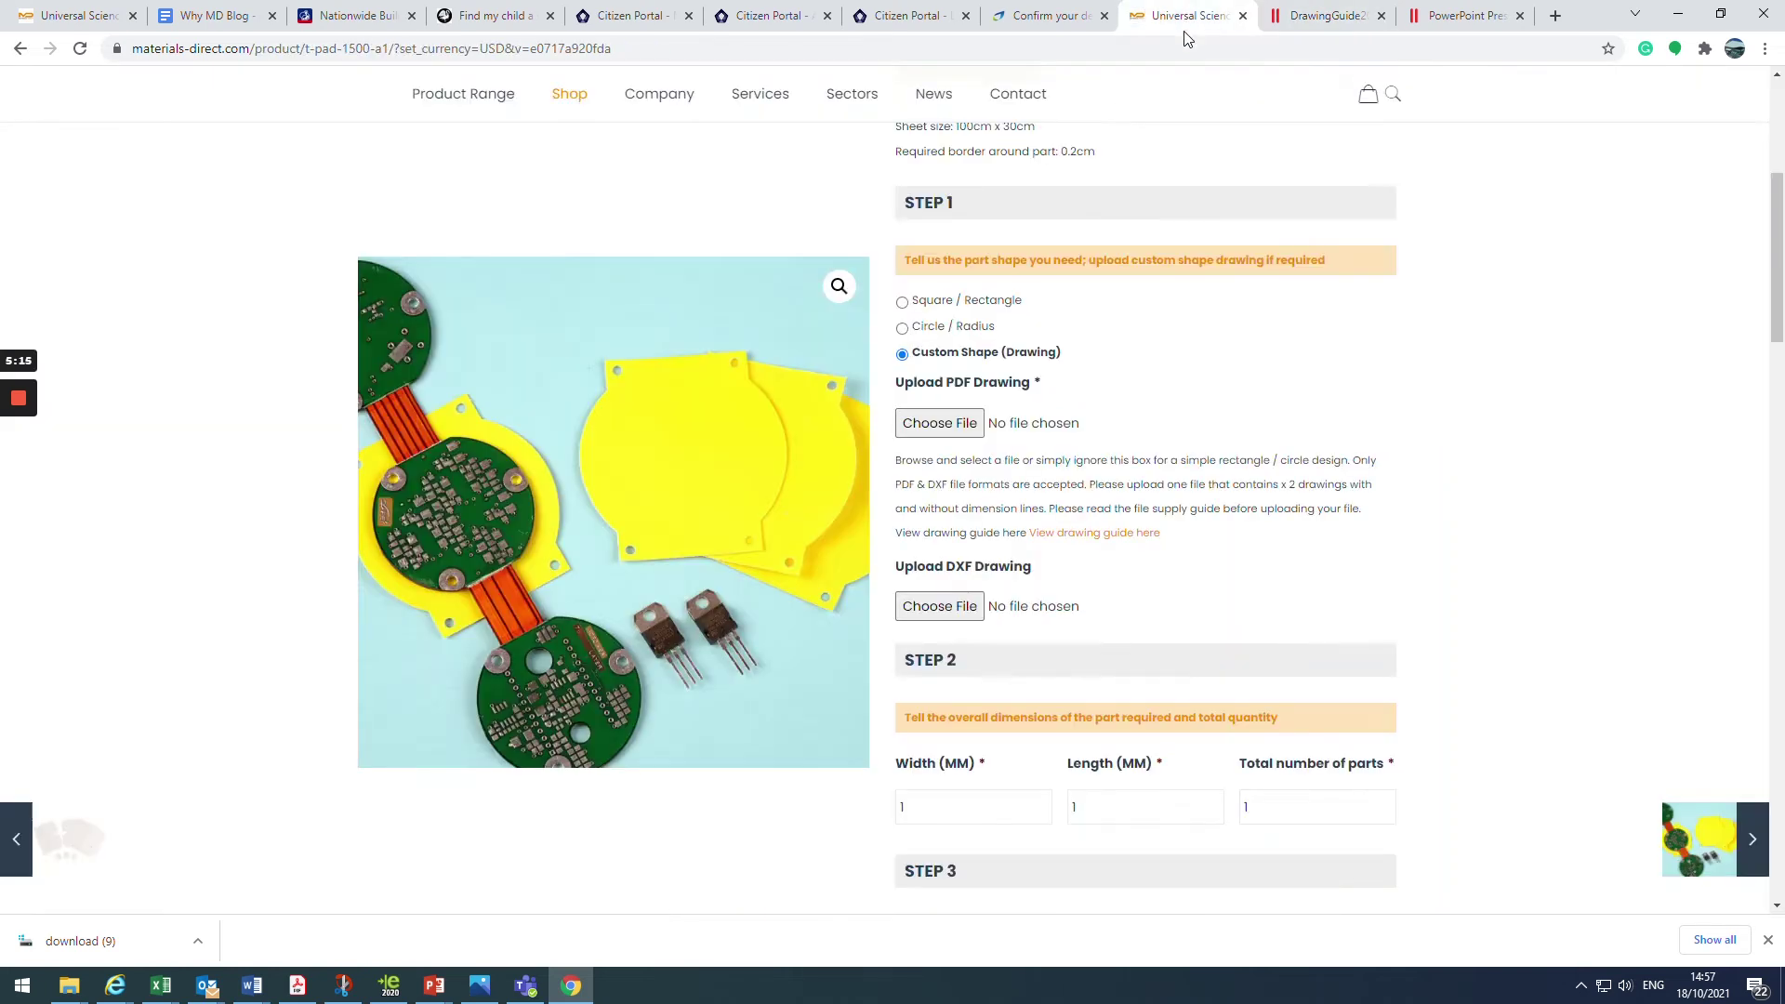
pyautogui.click(940, 423)
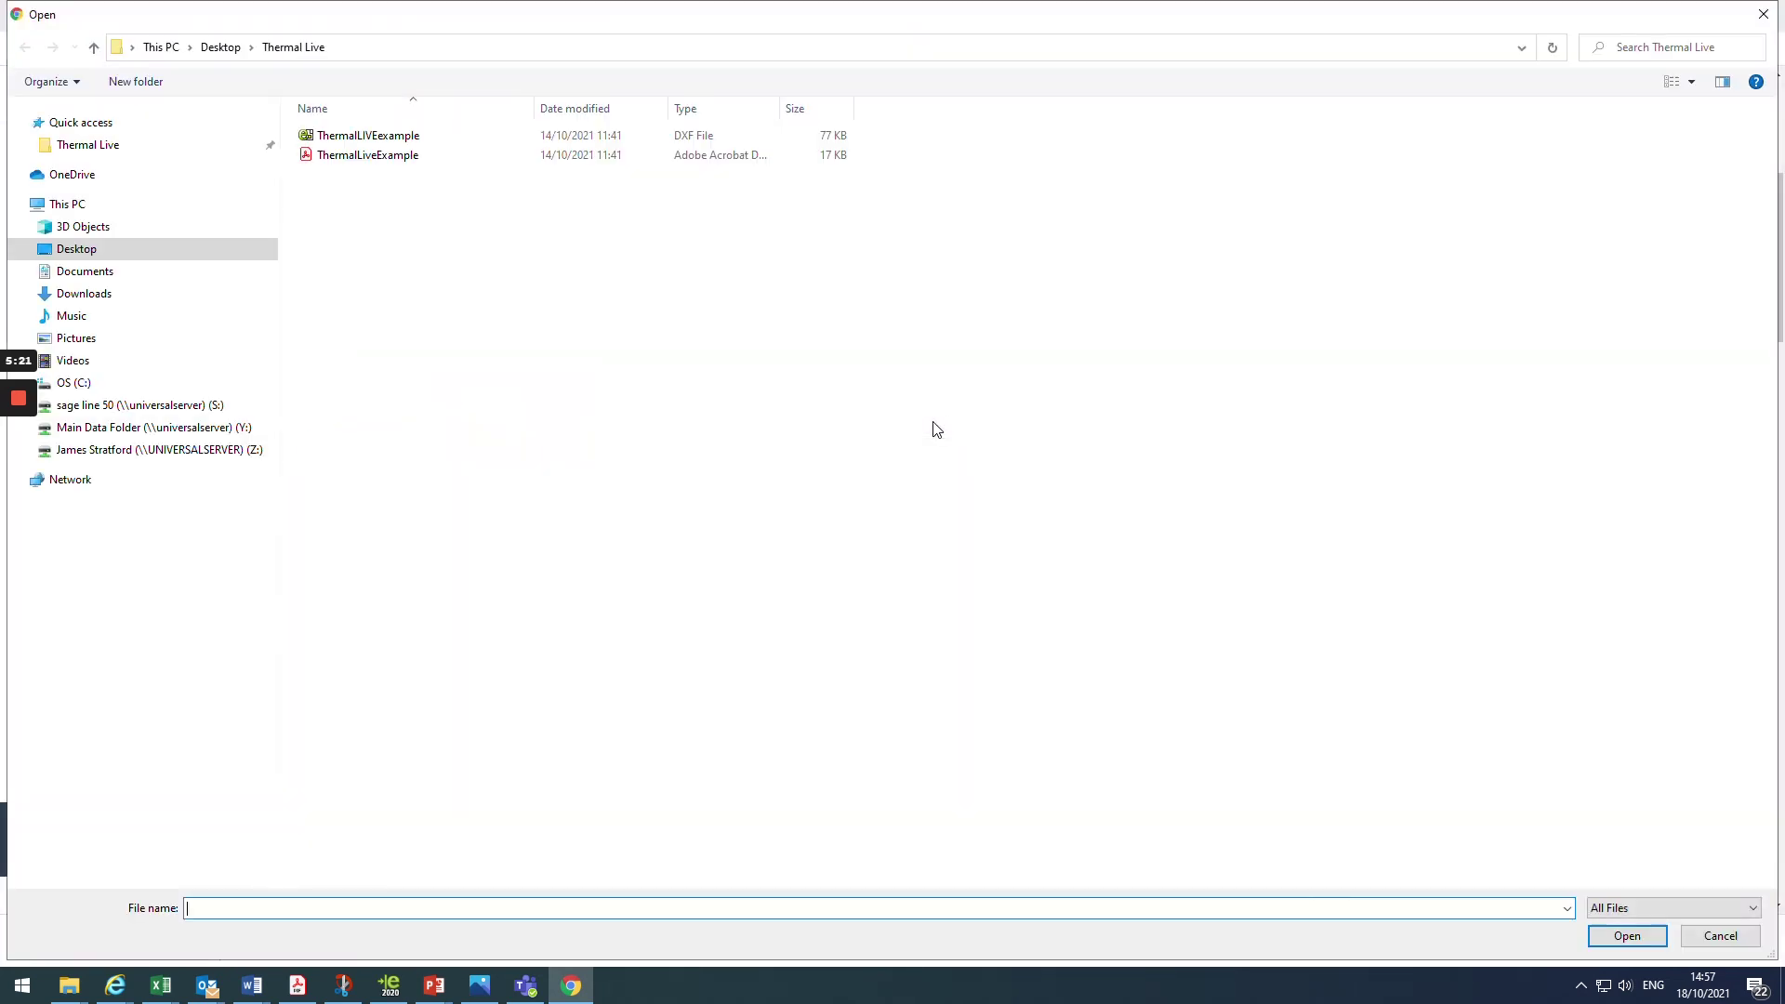
pyautogui.doubleClick(362, 156)
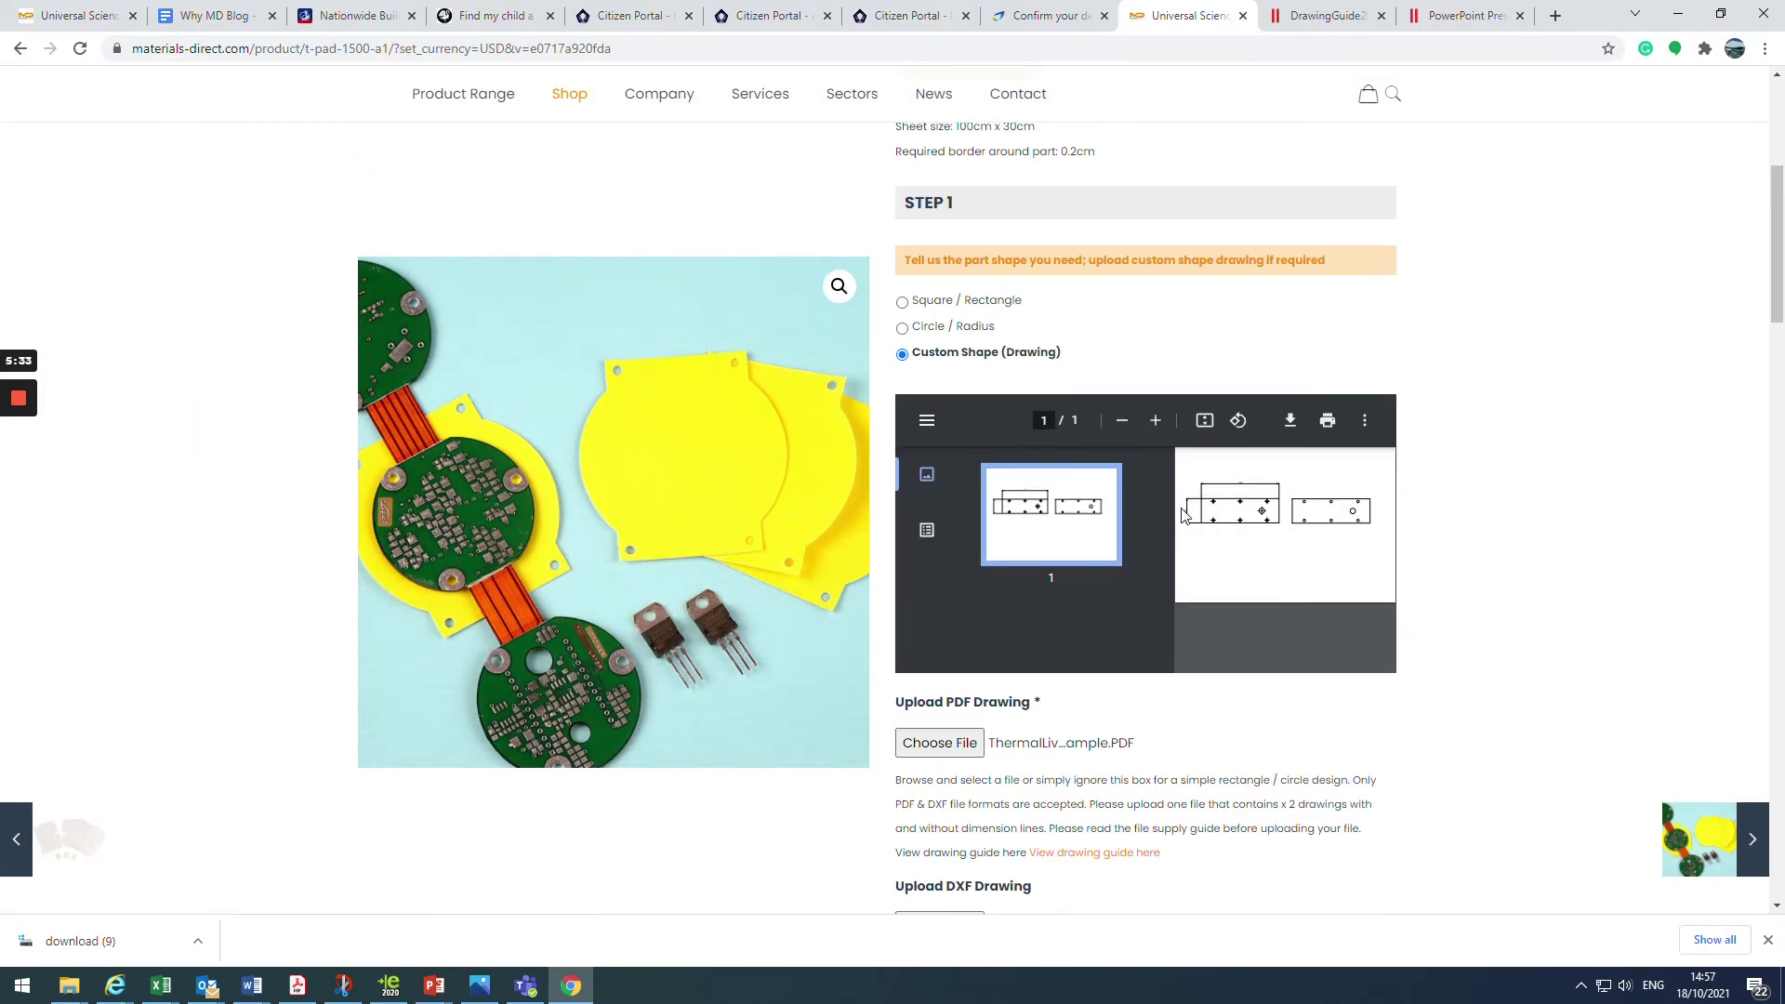
# Enlarge the uploaded drawing's preview and examine the part's overall dimensions and hole layout
pyautogui.click(1155, 422)
pyautogui.click(1156, 424)
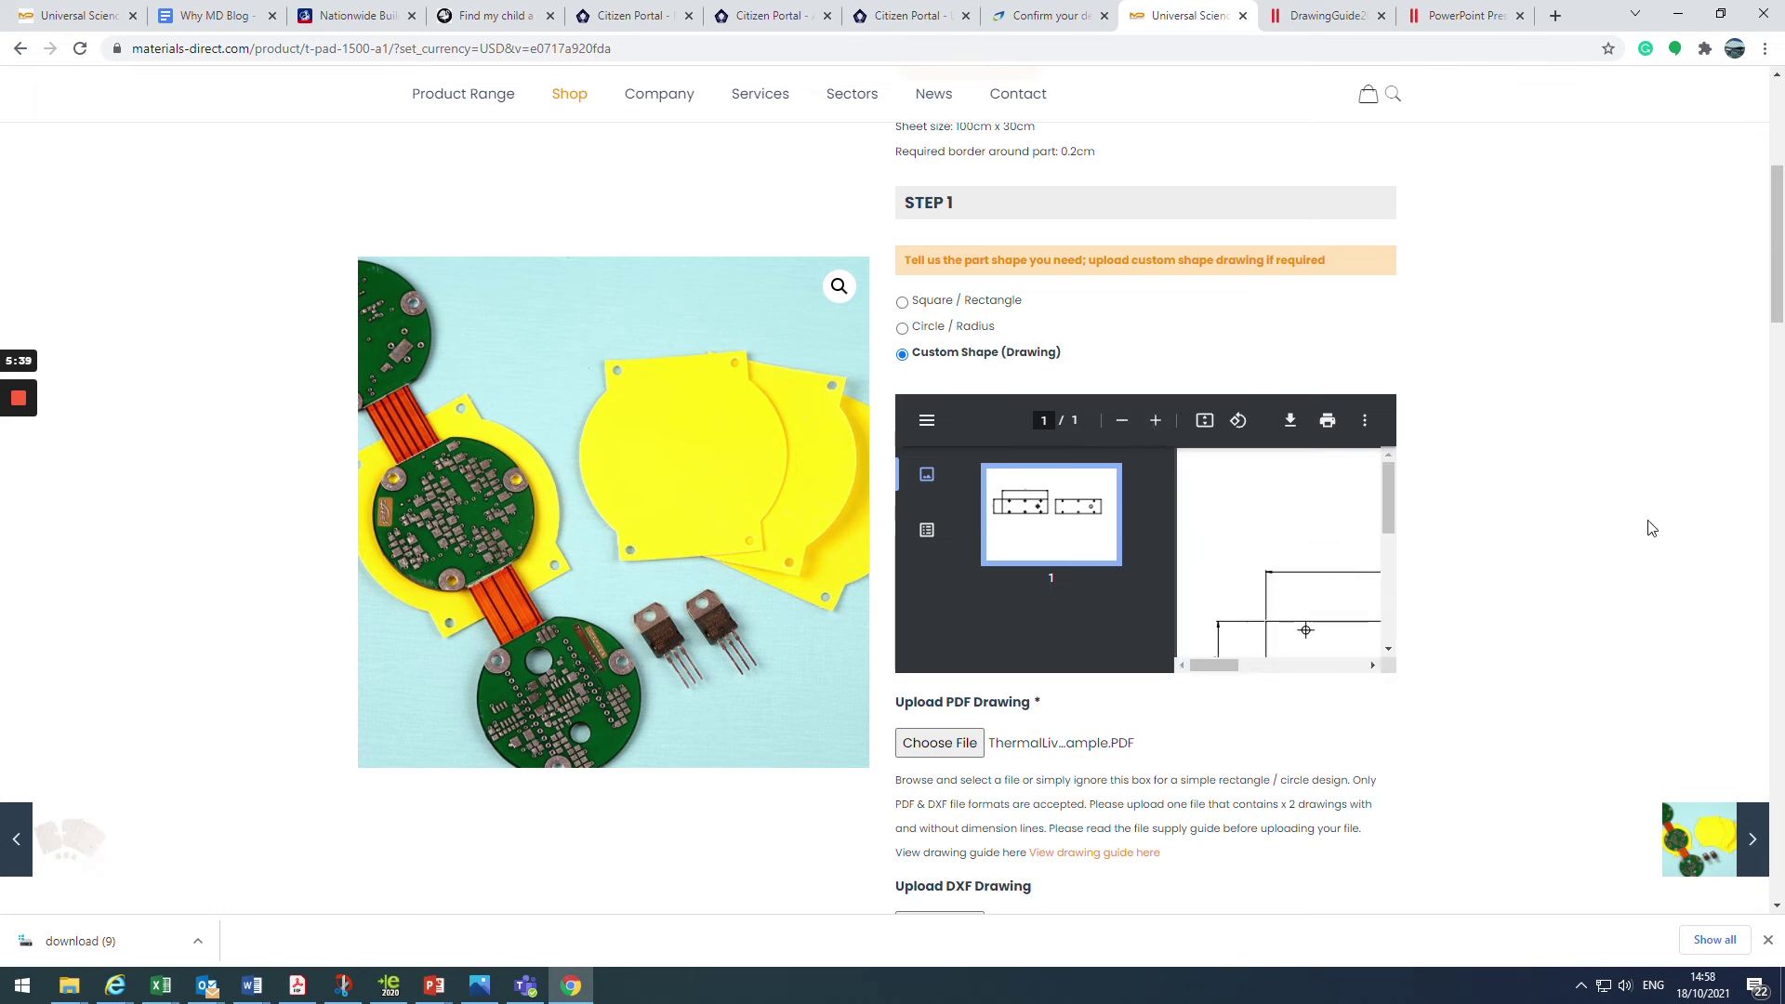
pyautogui.moveTo(1388, 506); pyautogui.dragTo(1382, 545)
pyautogui.moveTo(1221, 671)
pyautogui.mouseDown()
pyautogui.moveTo(1307, 678)
pyautogui.moveTo(1206, 678)
pyautogui.mouseUp()
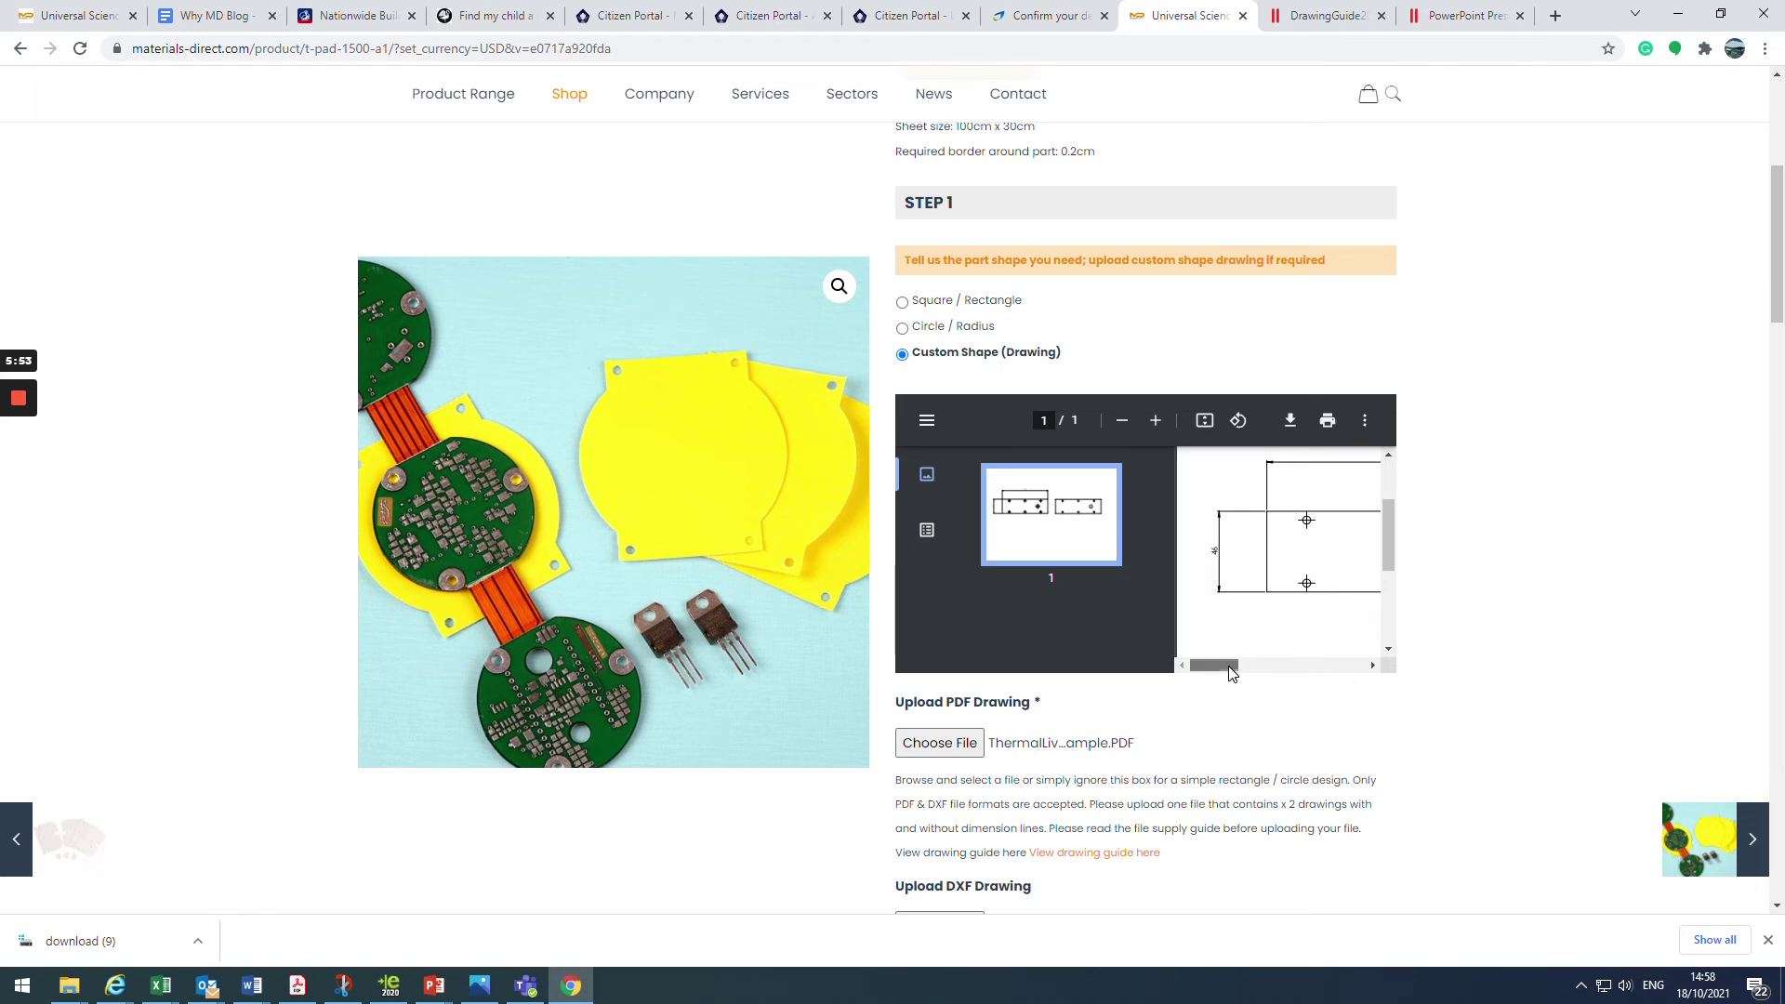
pyautogui.moveTo(1231, 666); pyautogui.dragTo(1250, 675)
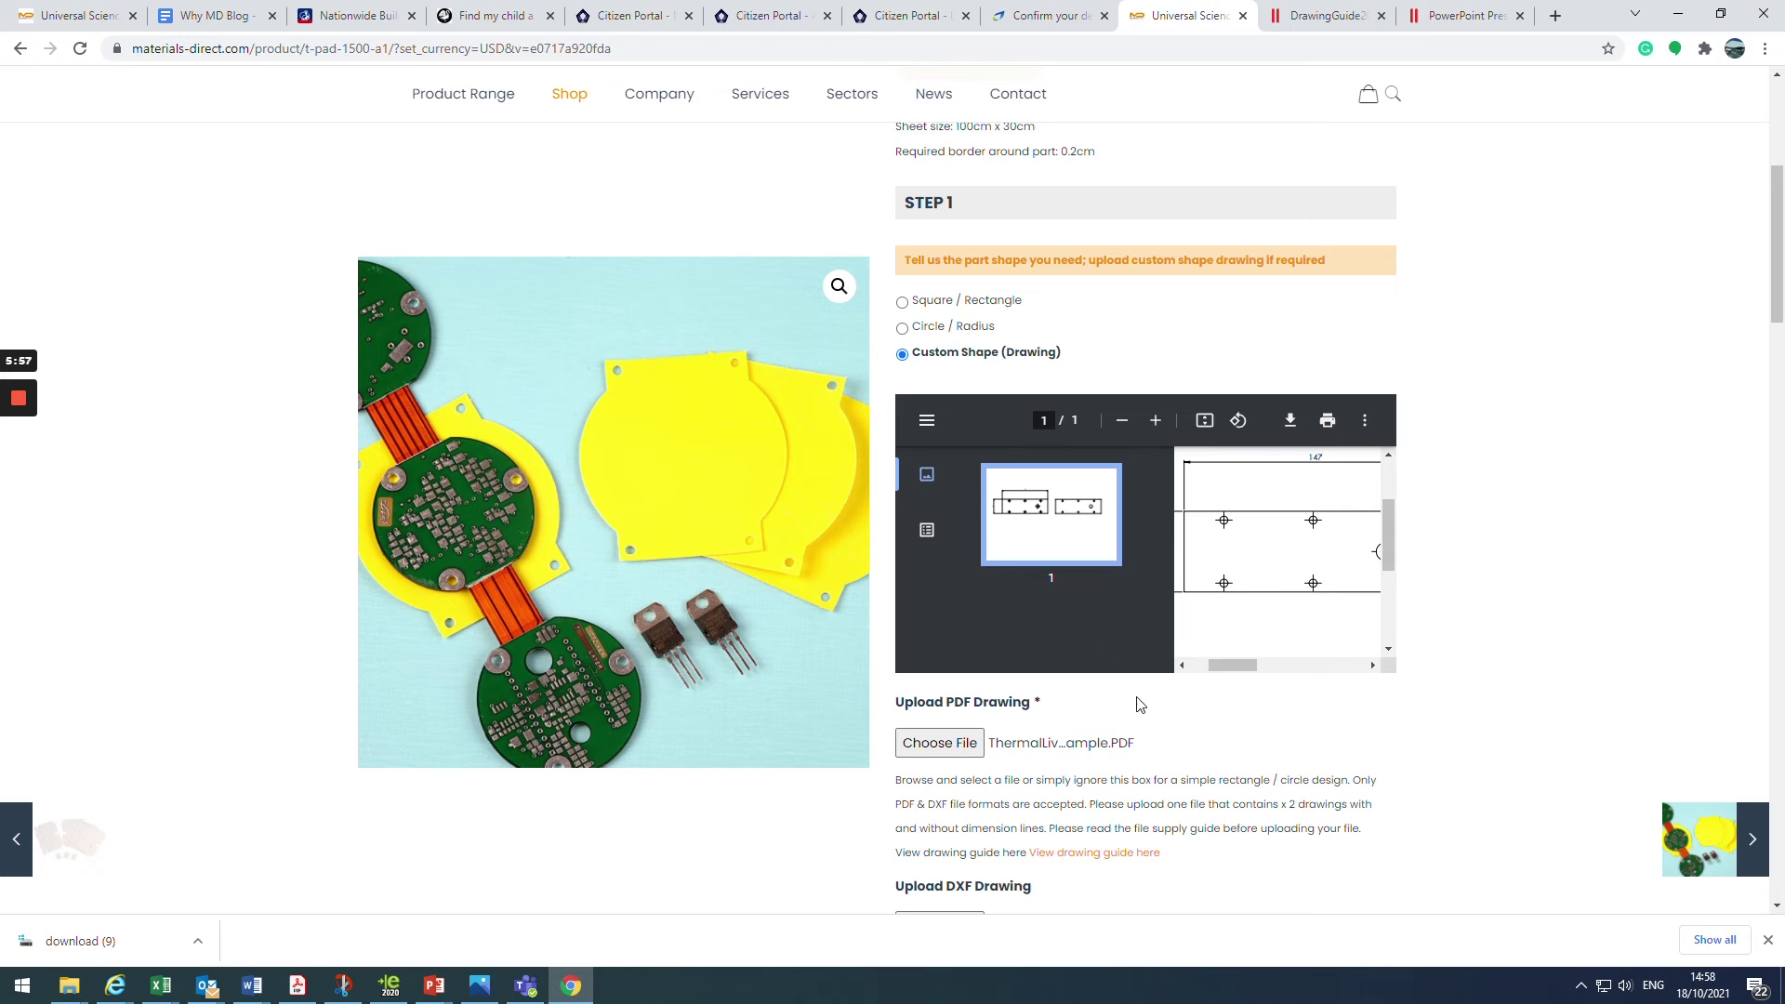
# Fill in Step 2 with a width of 147 mm, a length of 46 mm and a total of 2000 parts
pyautogui.scroll(-5, 1121, 674)
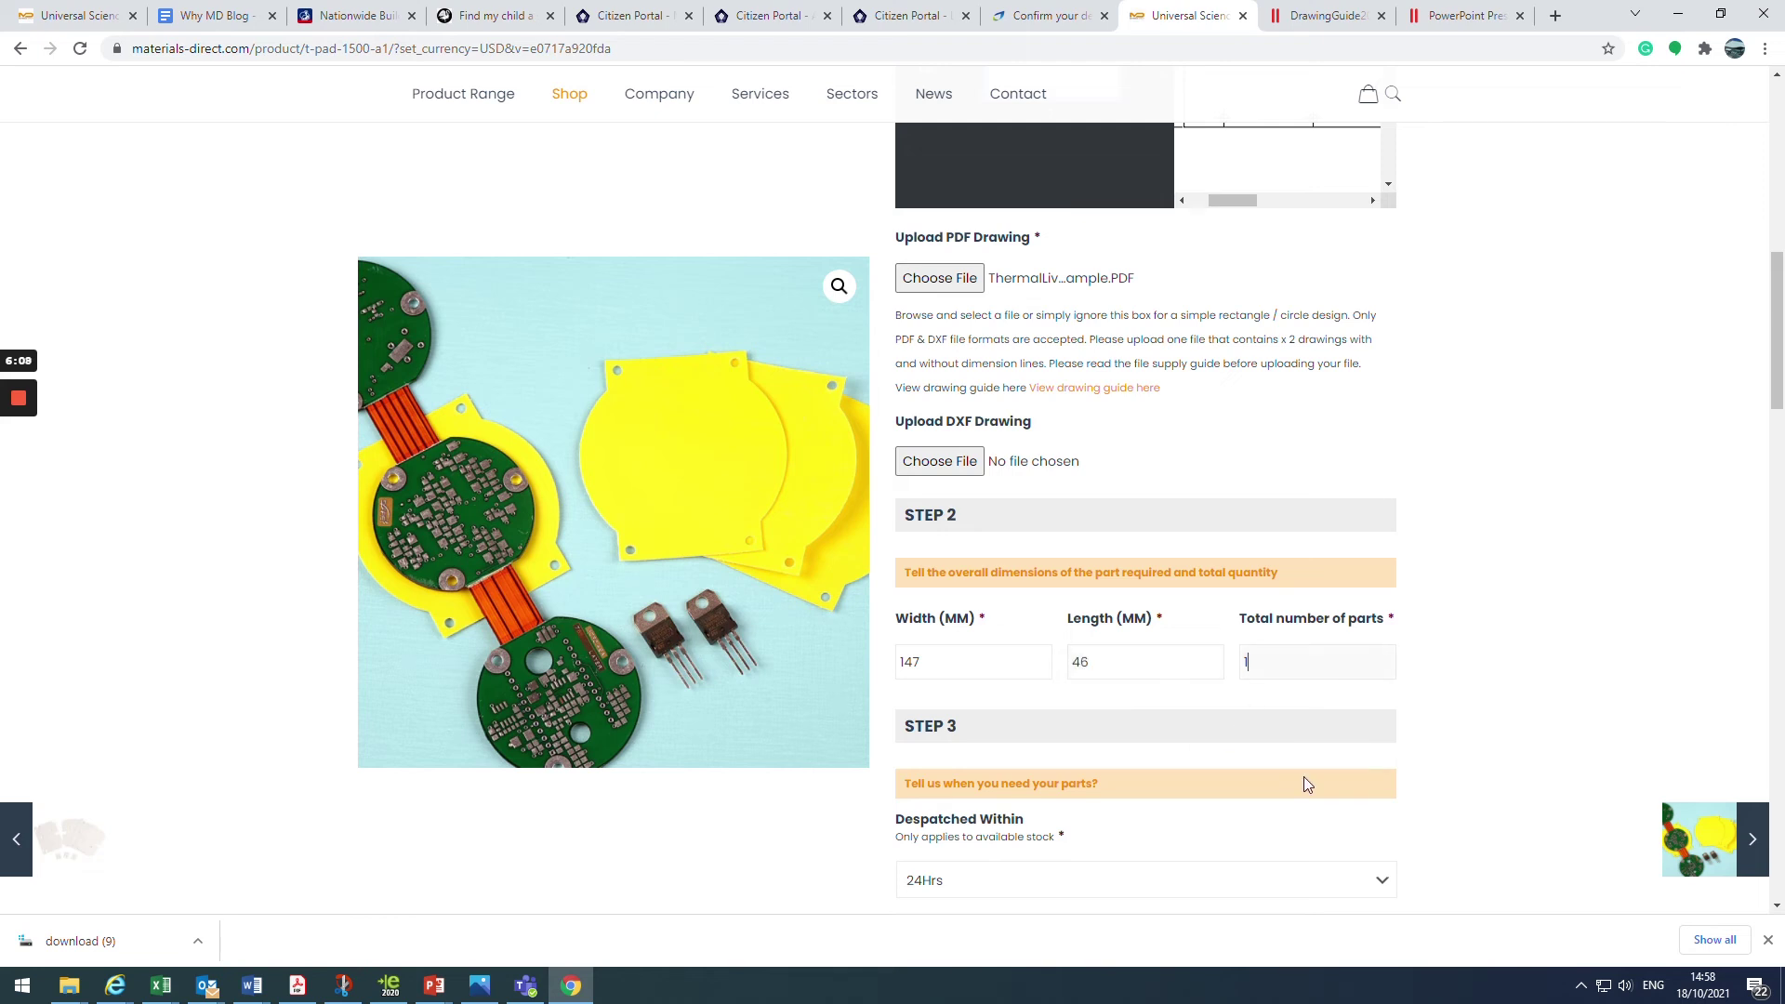
pyautogui.write('2000')
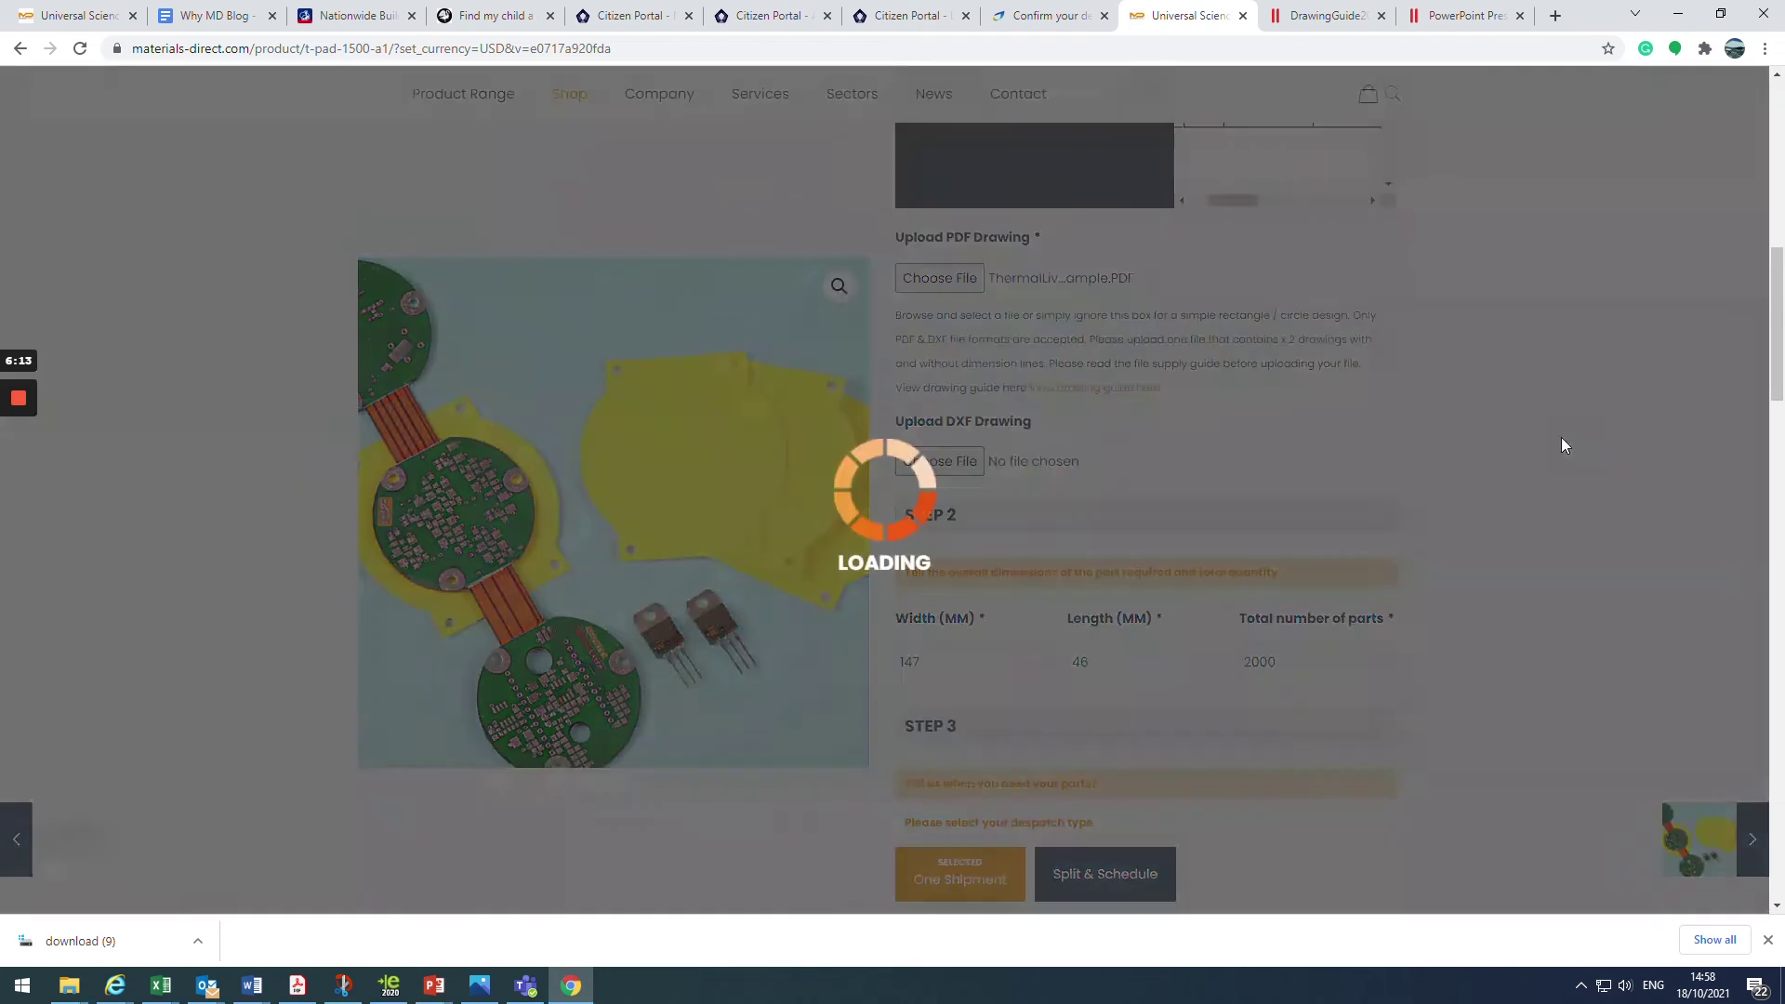
# Review the despatch time options for a single shipment, then choose Split & Schedule as the despatch type
pyautogui.scroll(-4, 1602, 403)
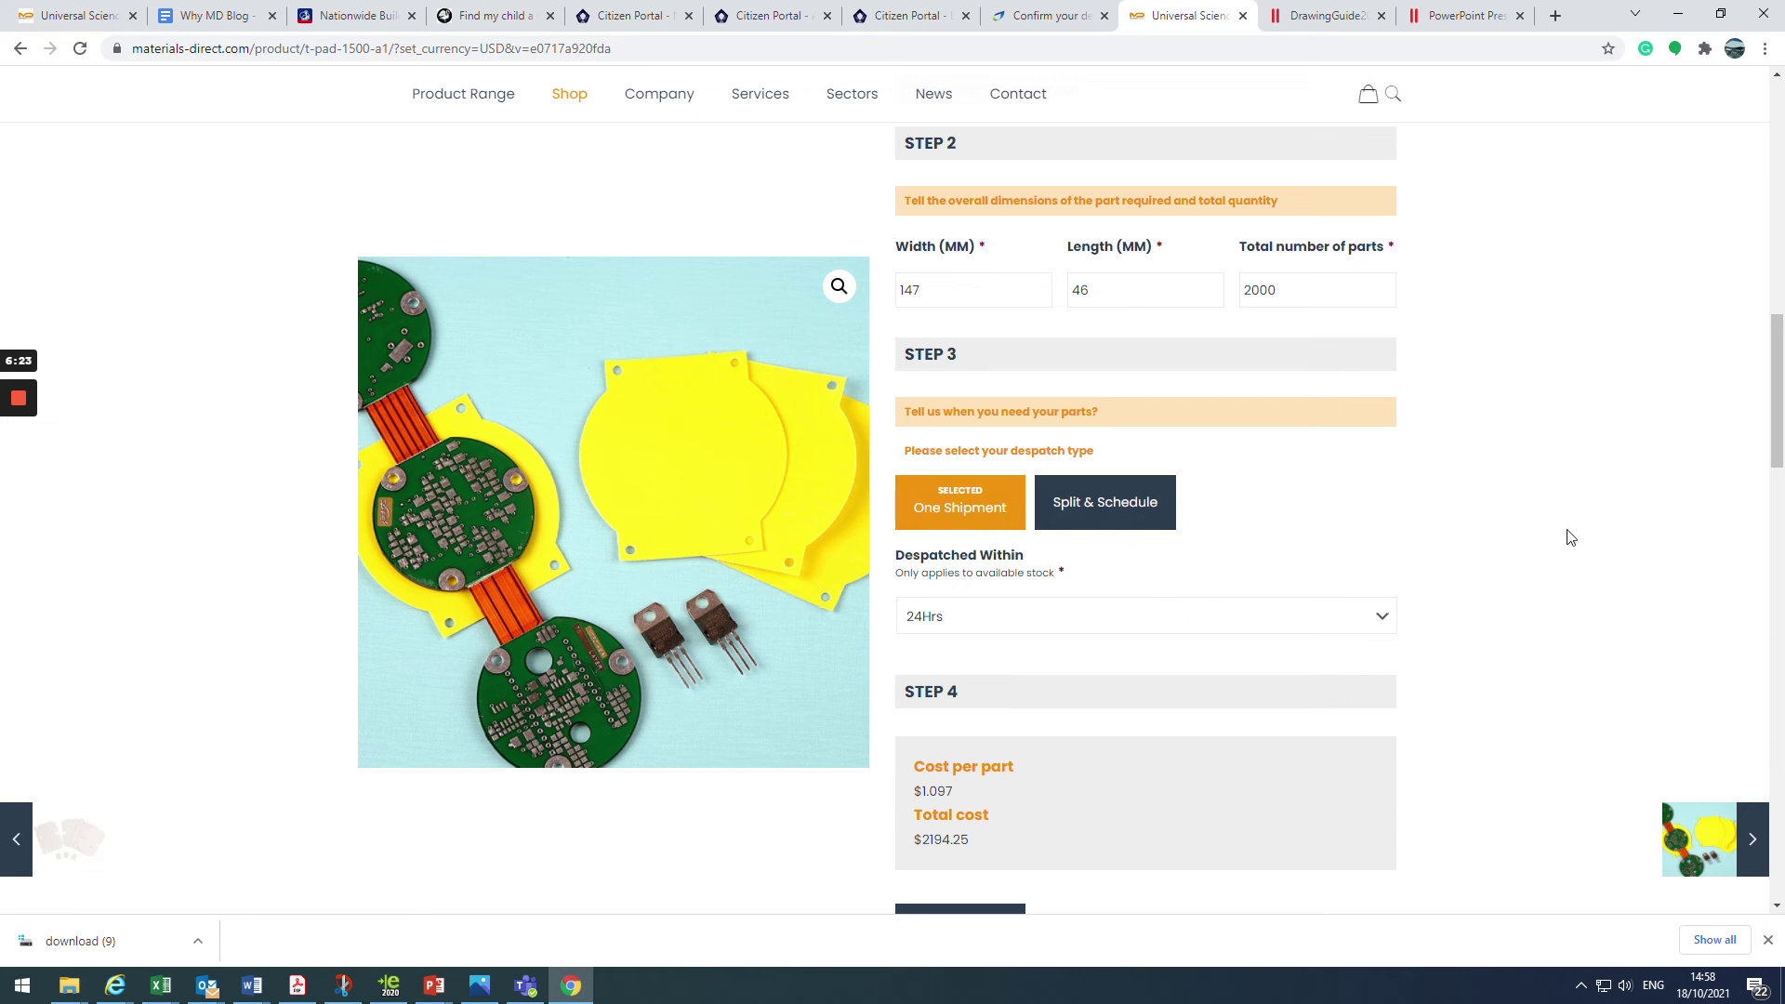
pyautogui.click(1386, 616)
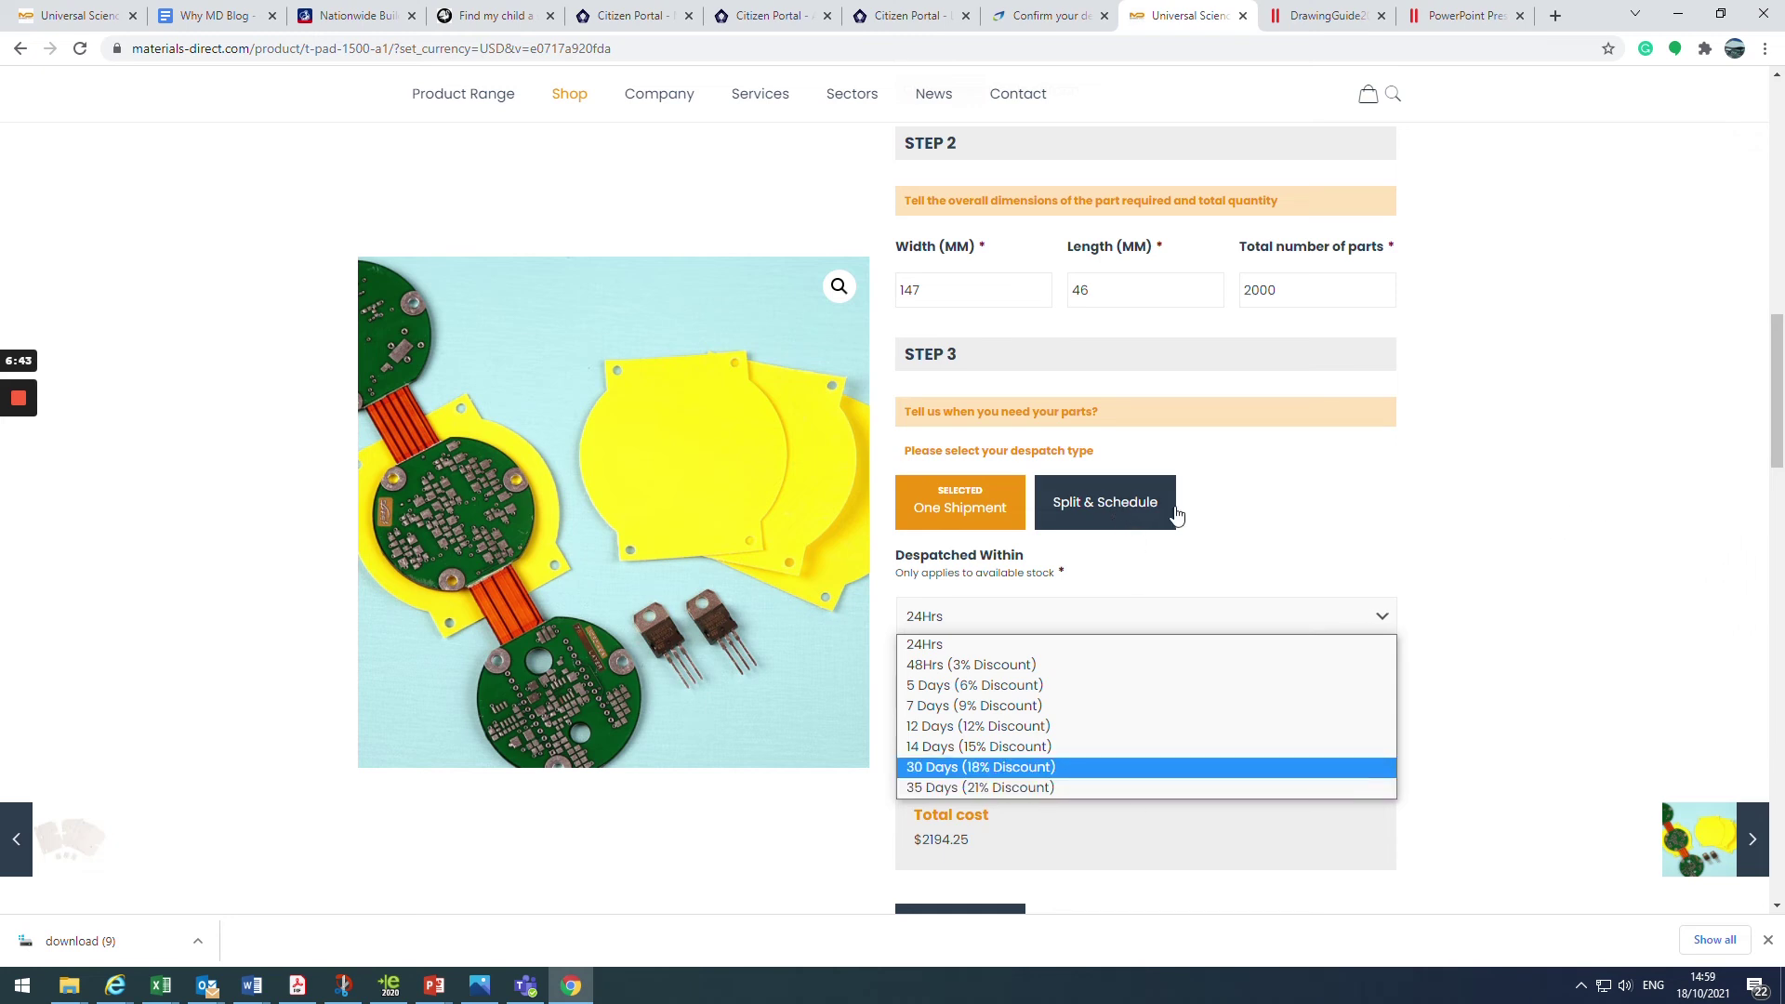
pyautogui.click(1403, 478)
pyautogui.click(1092, 508)
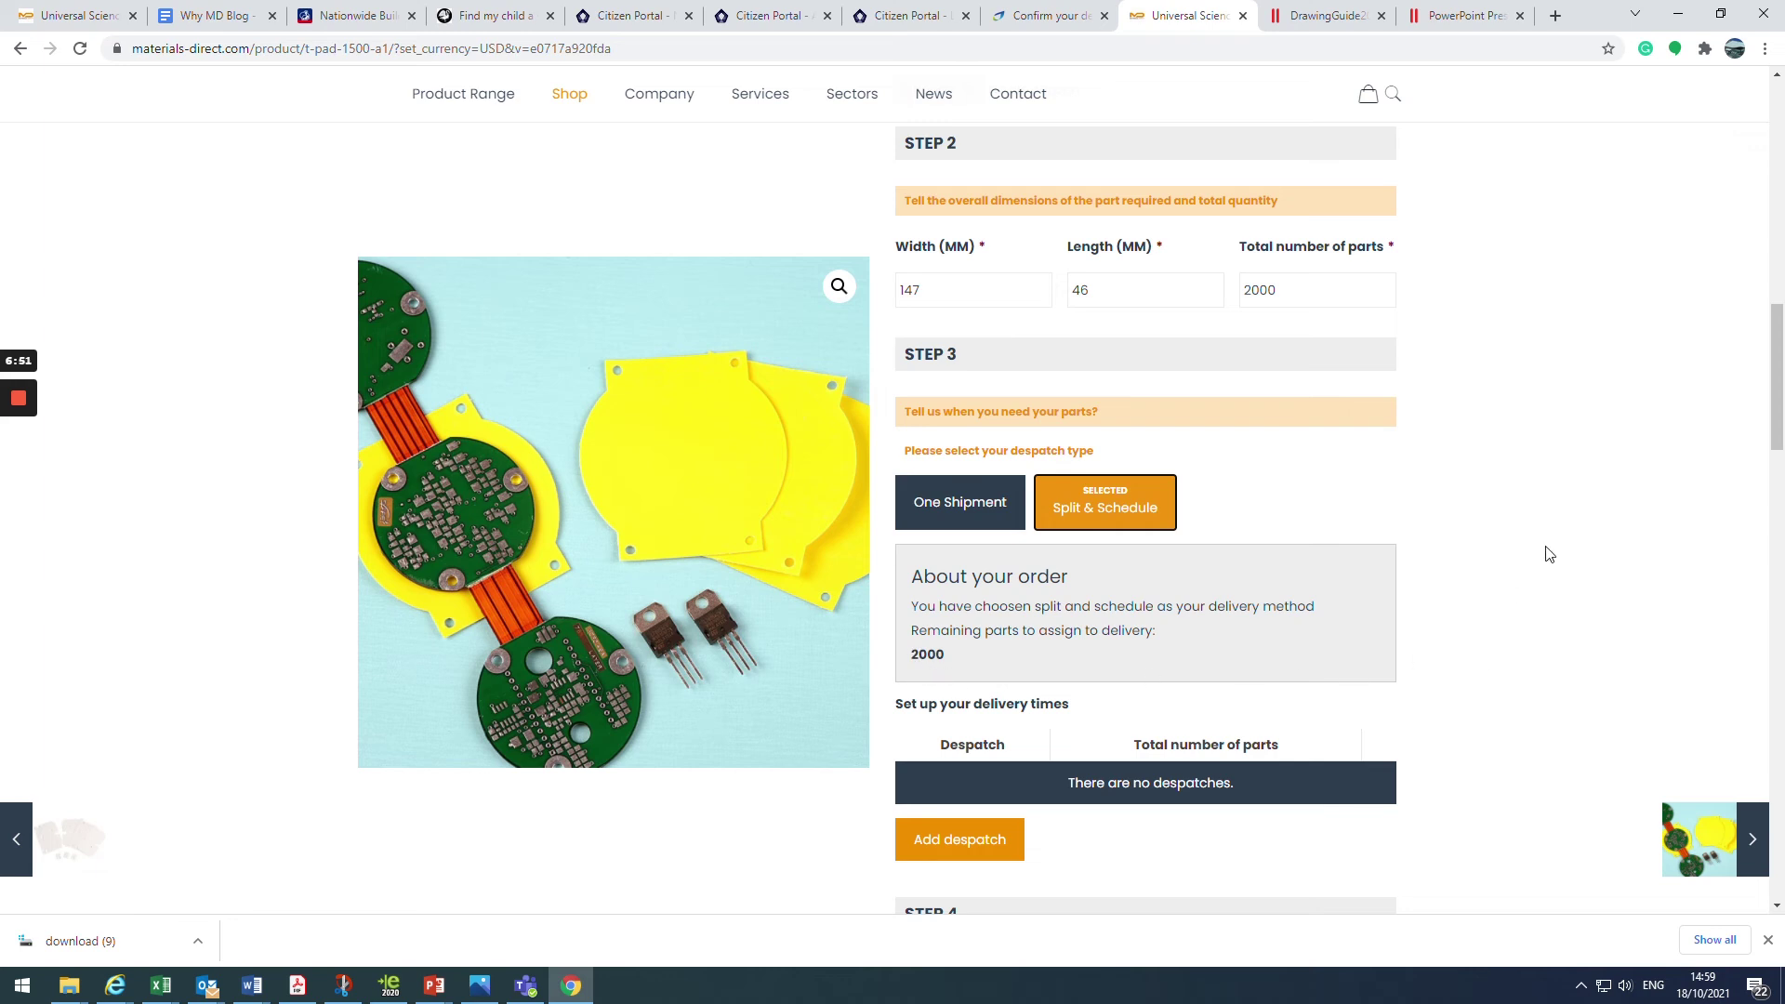
# Add the first despatch to the delivery schedule, dated 19/10/2021 for 500 parts
pyautogui.scroll(-1, 1552, 556)
pyautogui.scroll(-1, 1552, 556)
pyautogui.scroll(-2, 1552, 556)
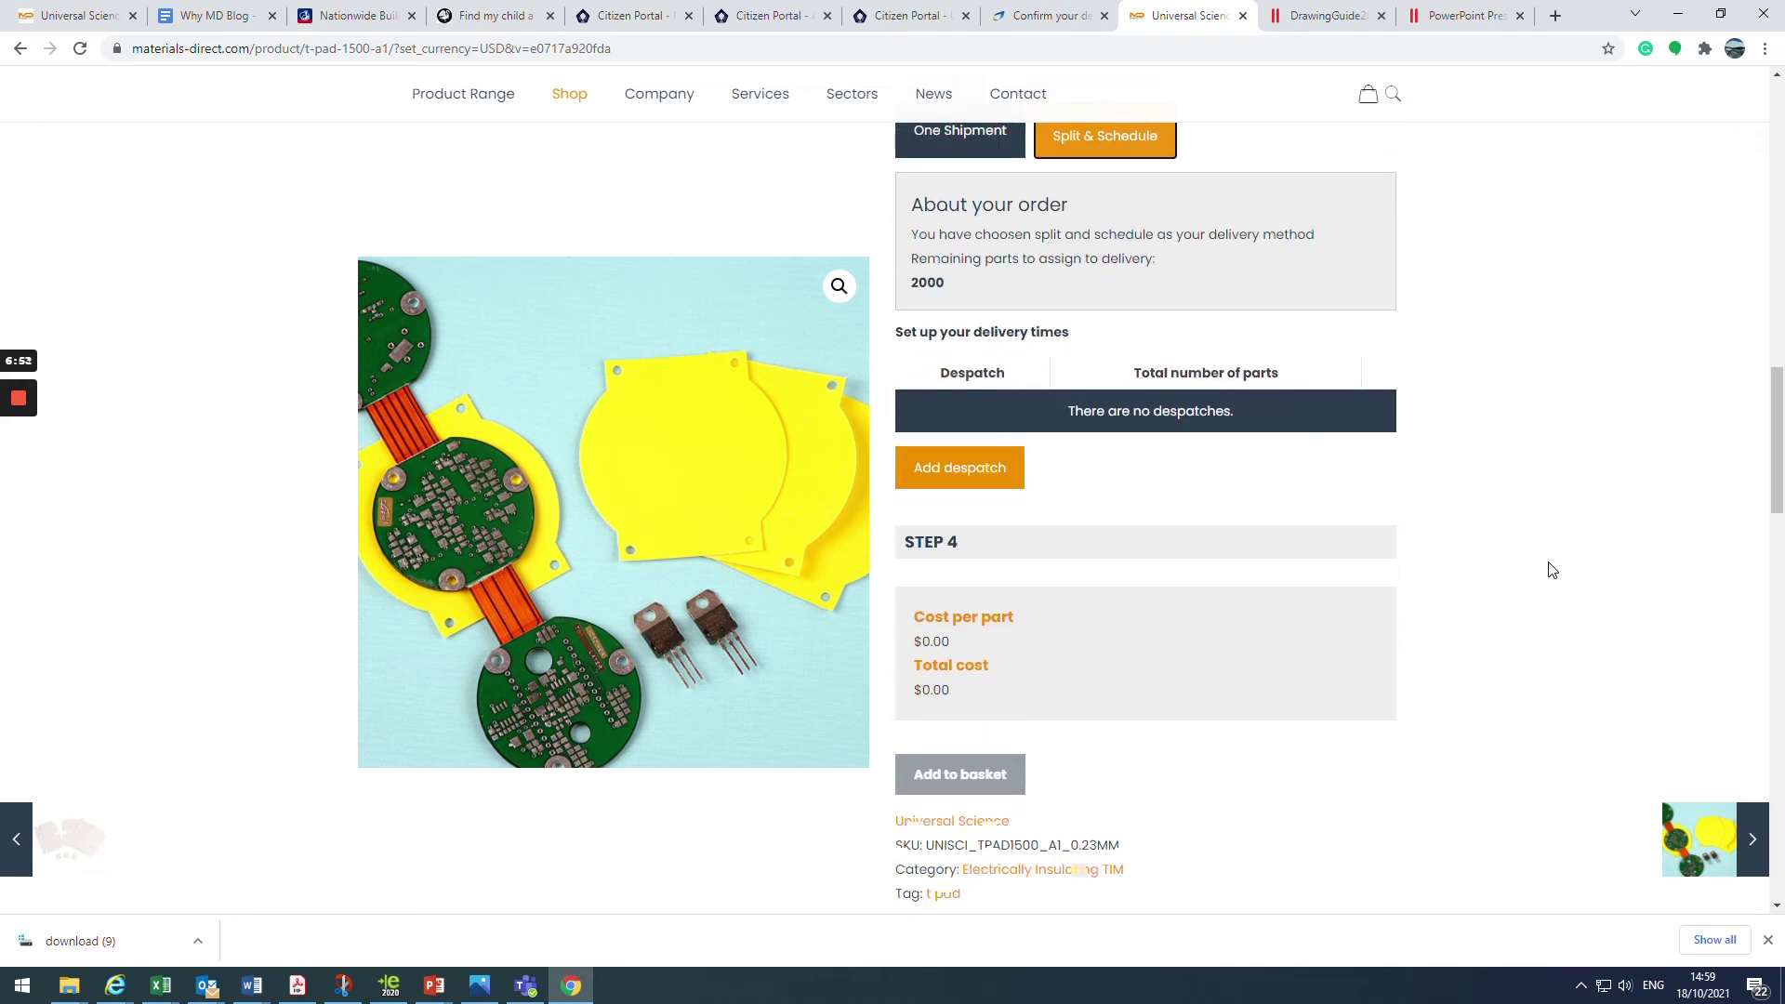
pyautogui.click(977, 476)
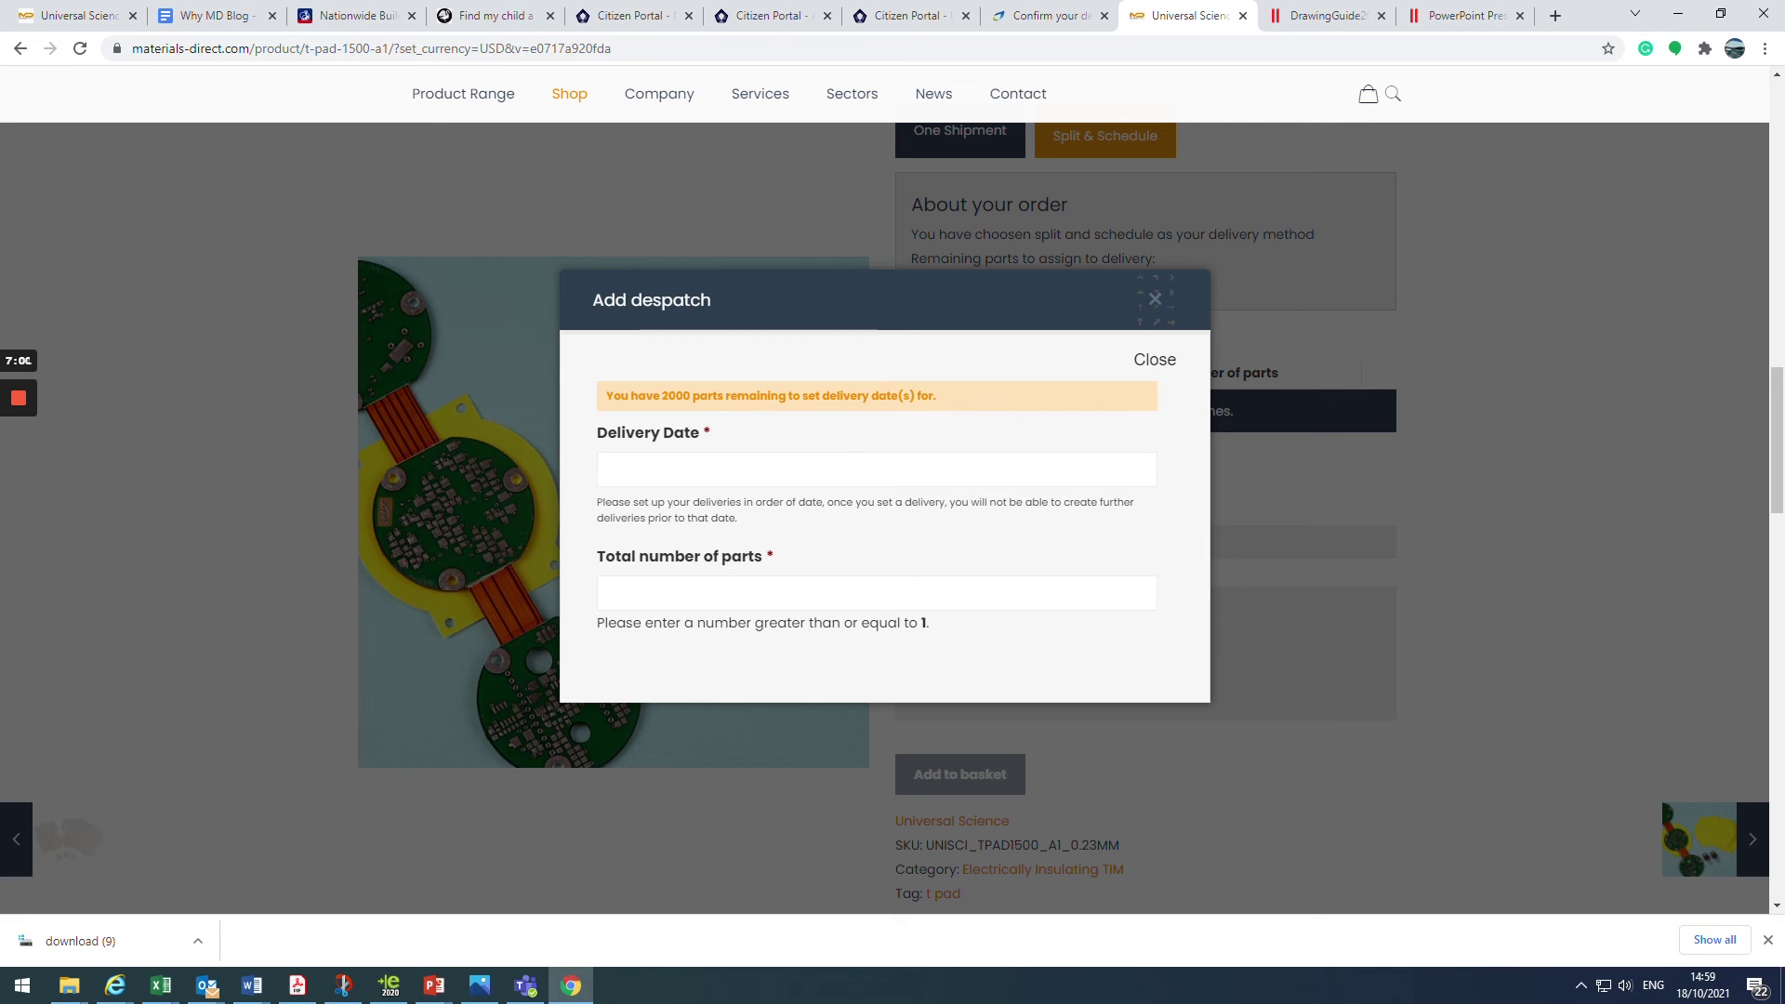
pyautogui.click(609, 469)
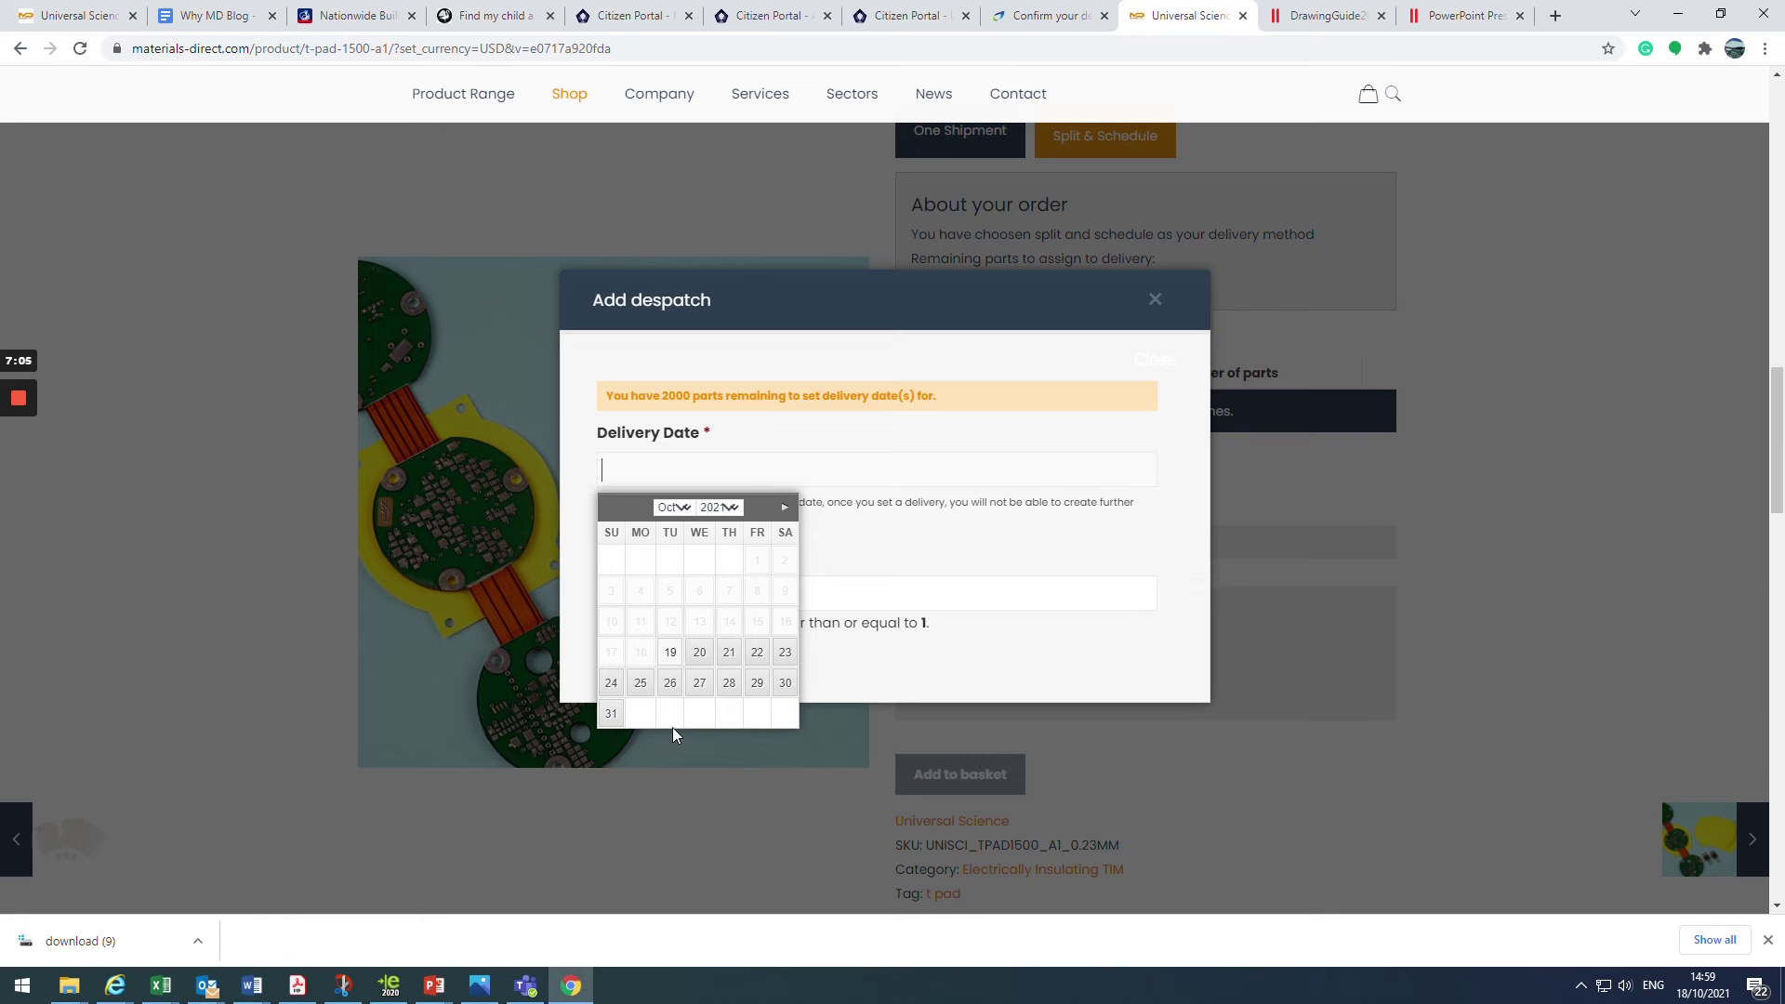
pyautogui.click(670, 652)
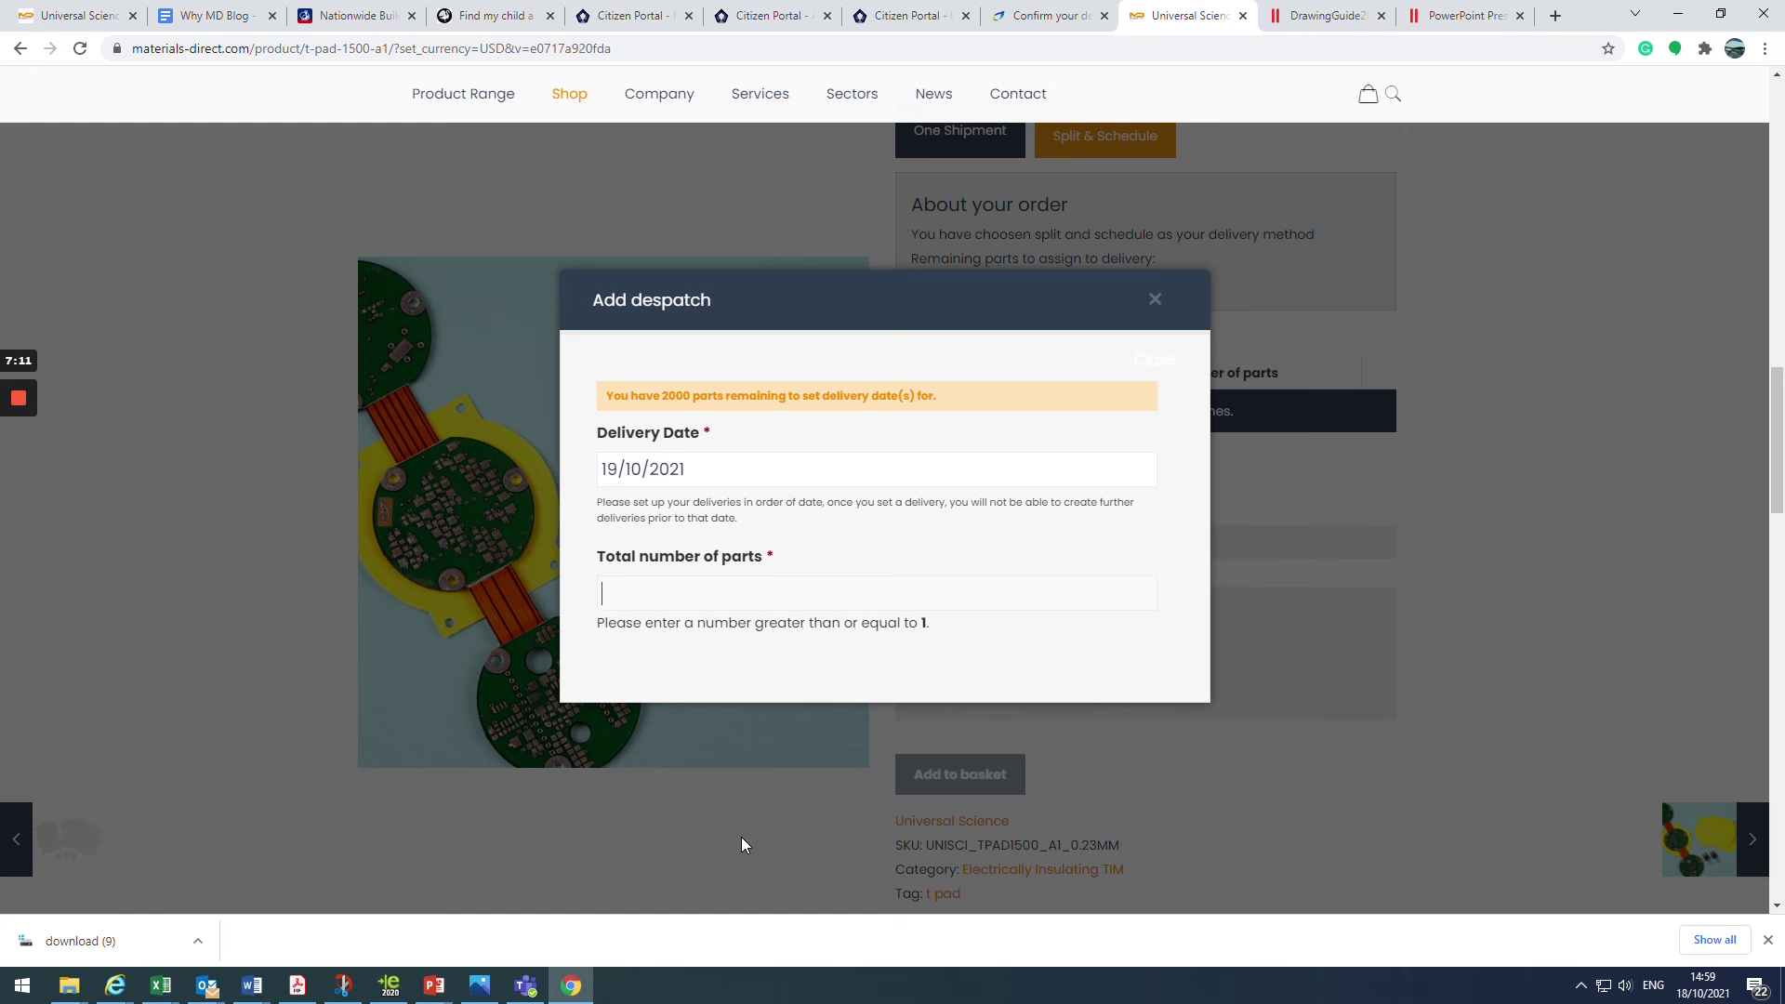
pyautogui.write('500')
pyautogui.click(694, 694)
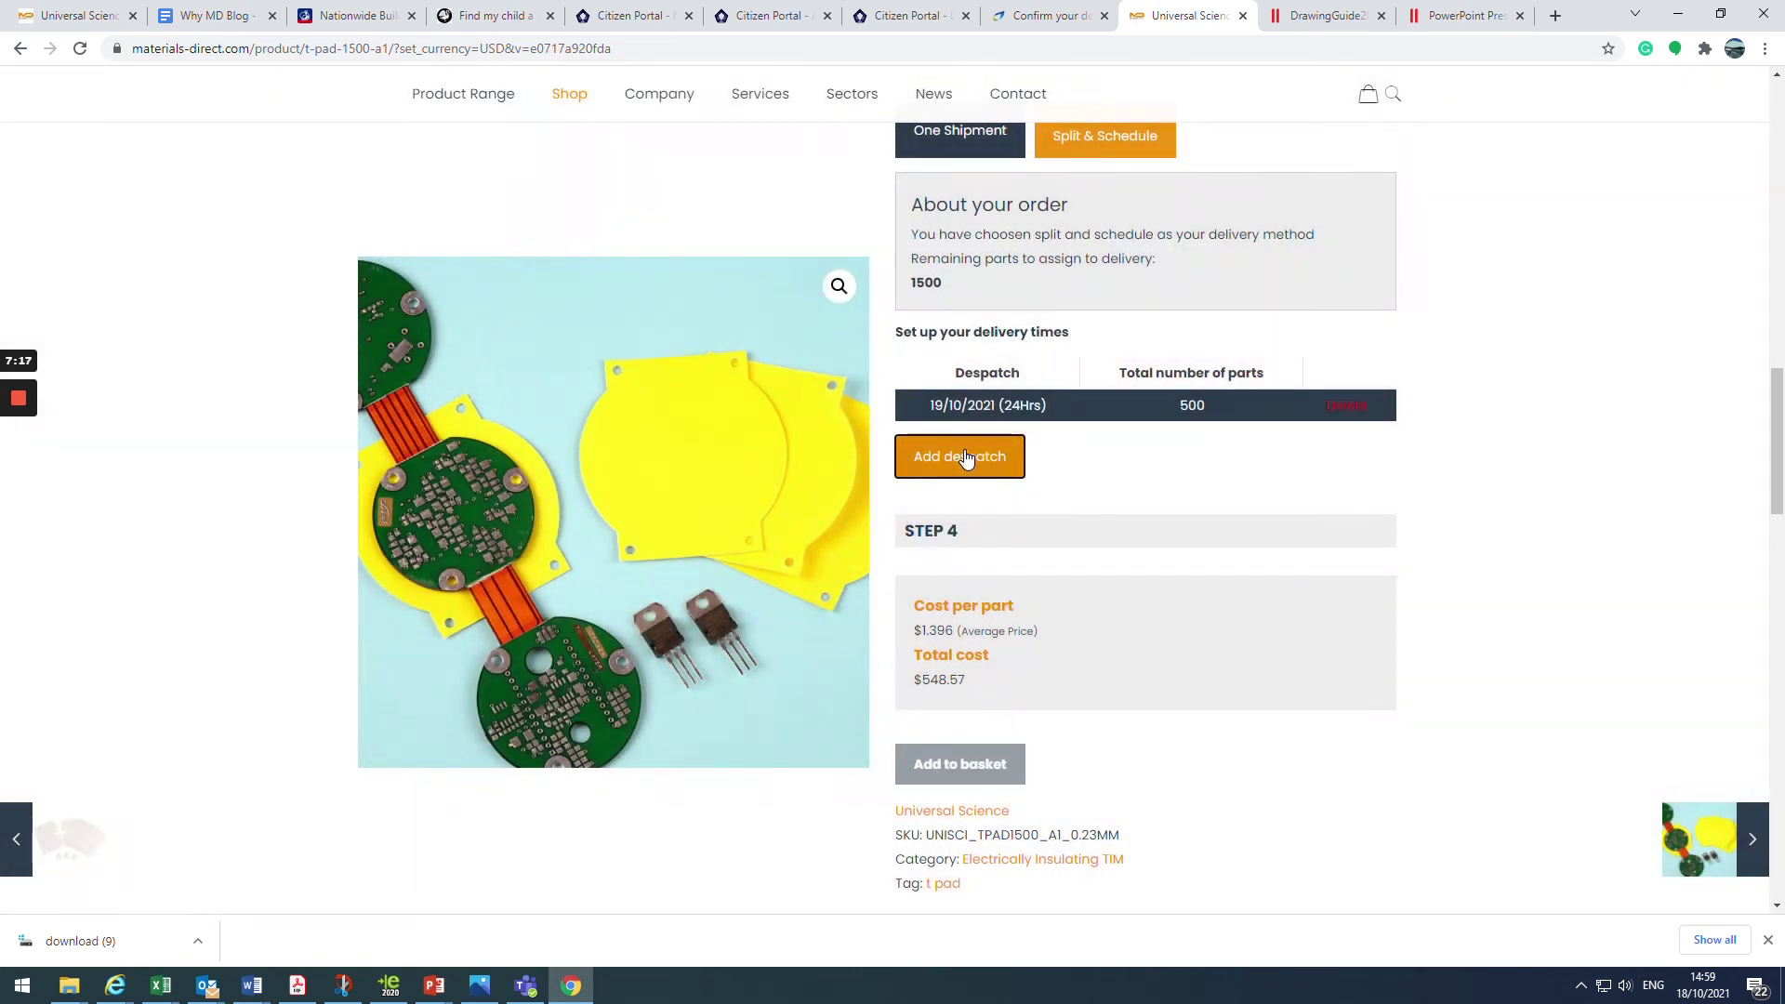
# Add a second despatch to the schedule, dated 29/10/2021 for 500 parts
pyautogui.click(960, 457)
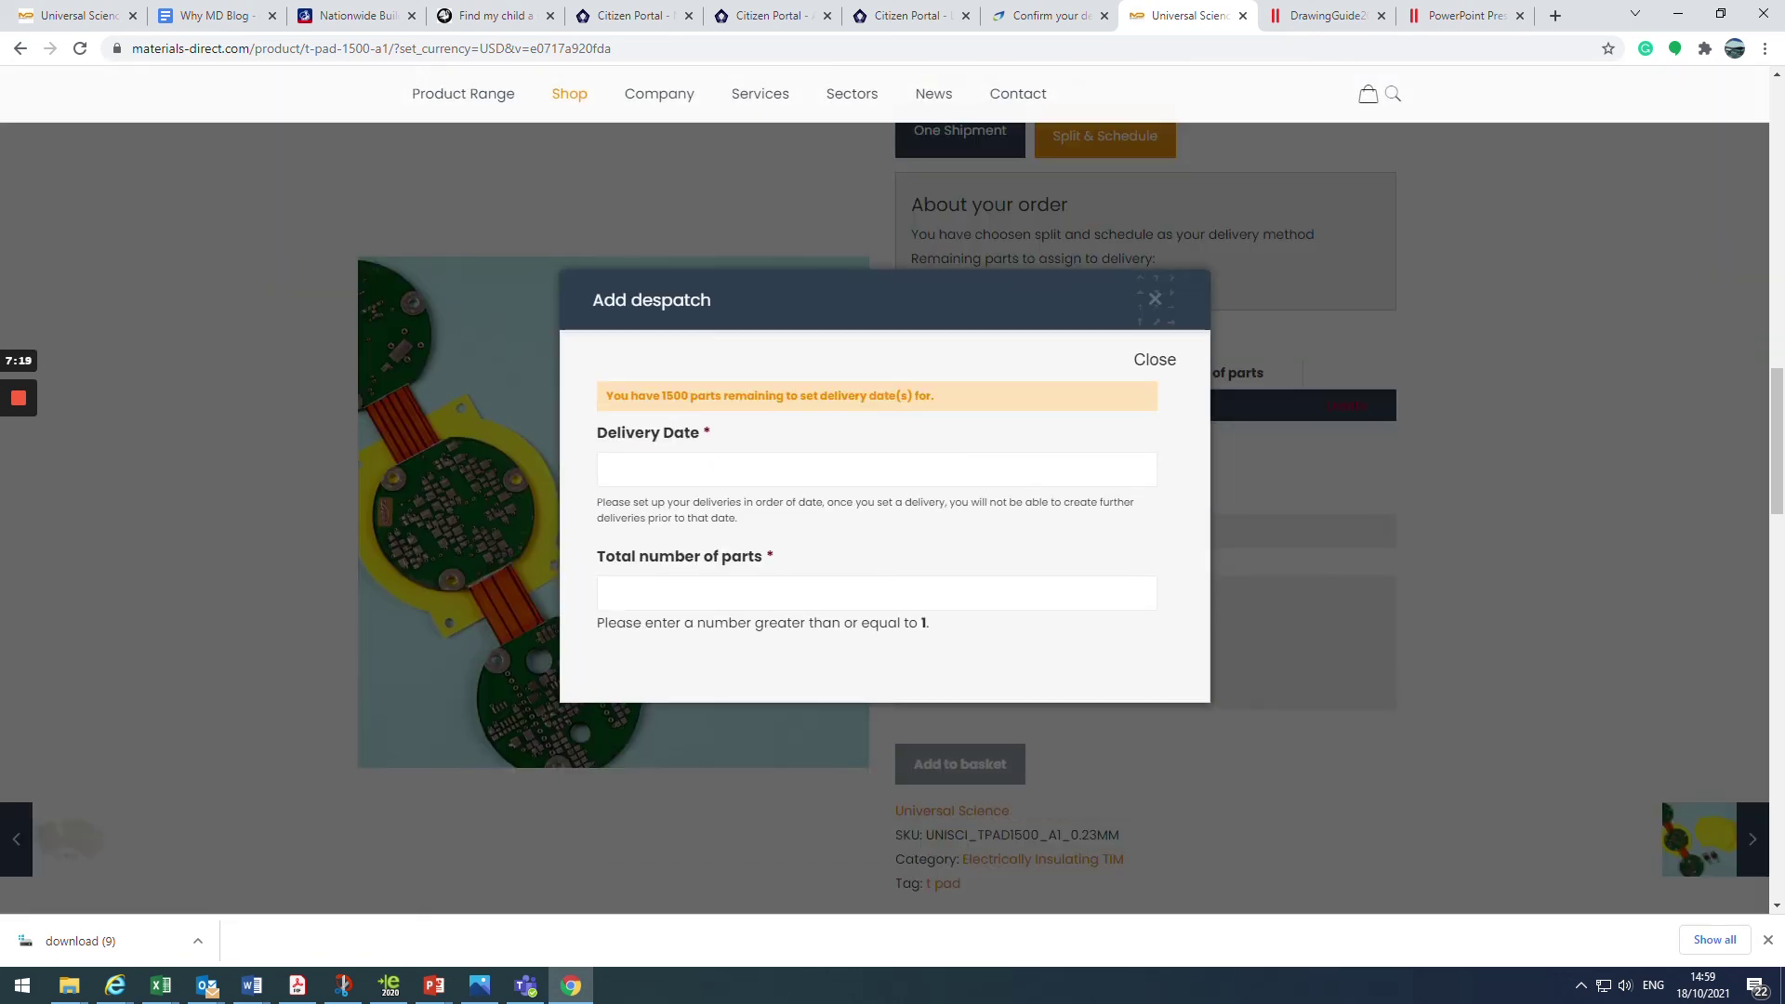
pyautogui.click(680, 468)
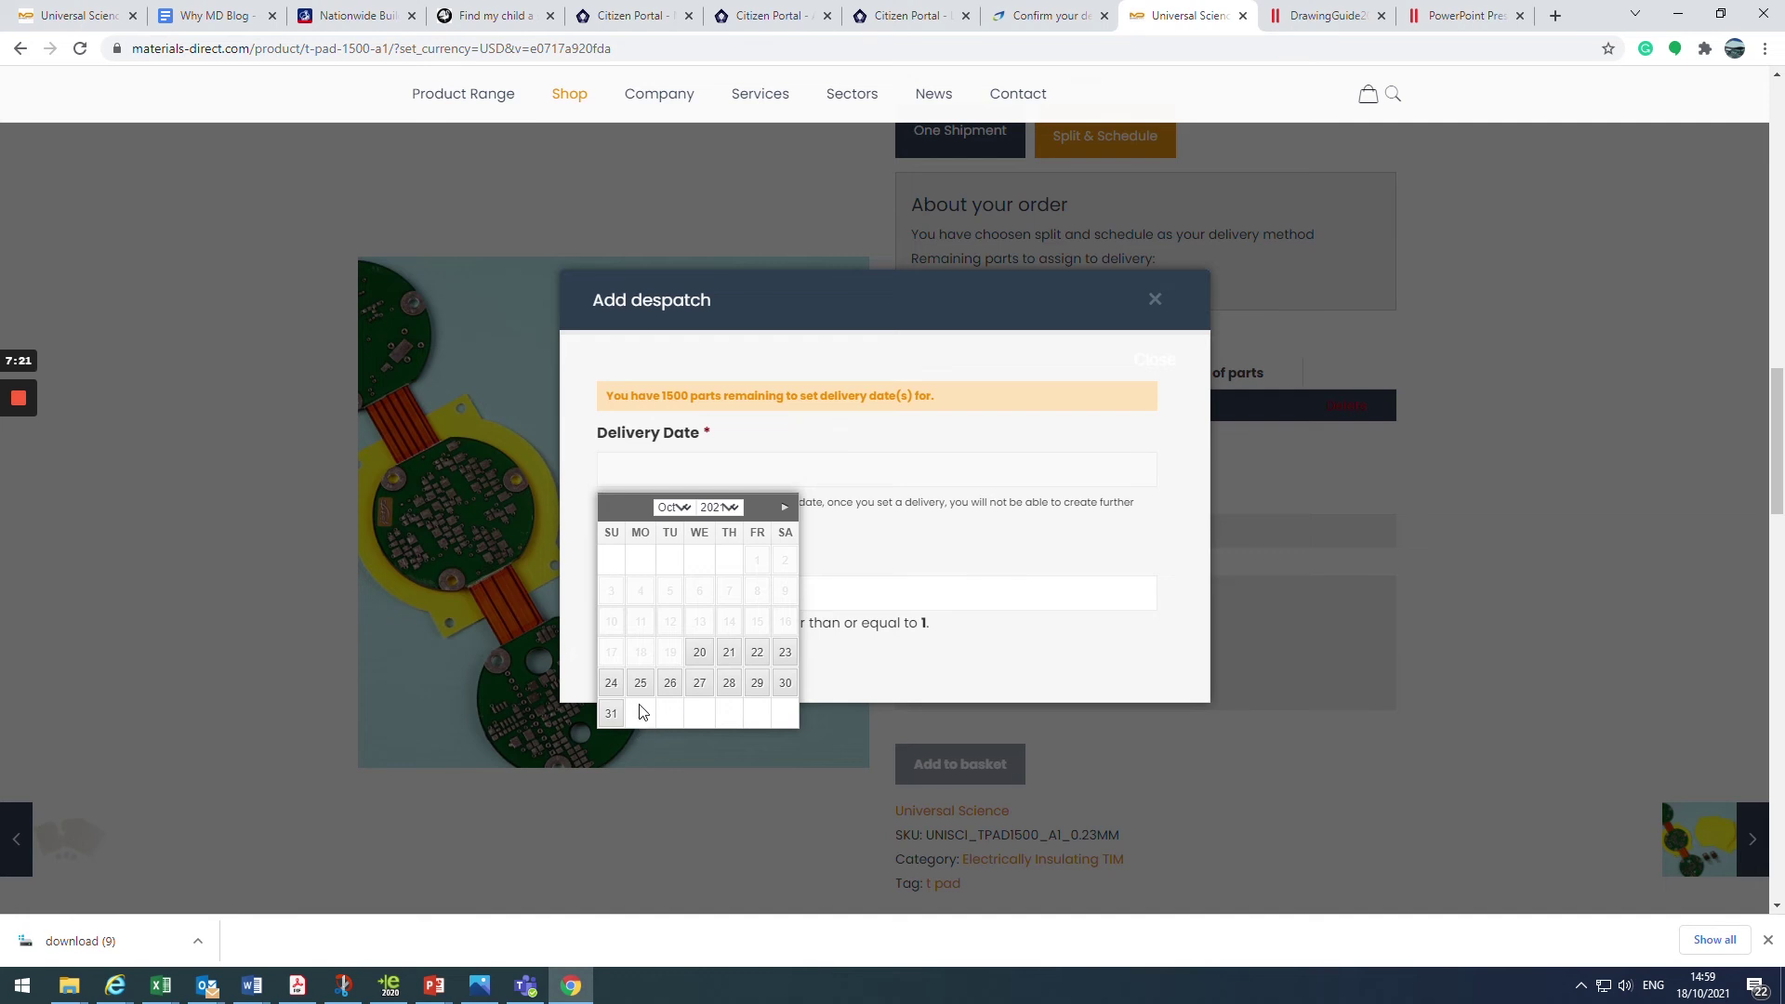
pyautogui.click(758, 685)
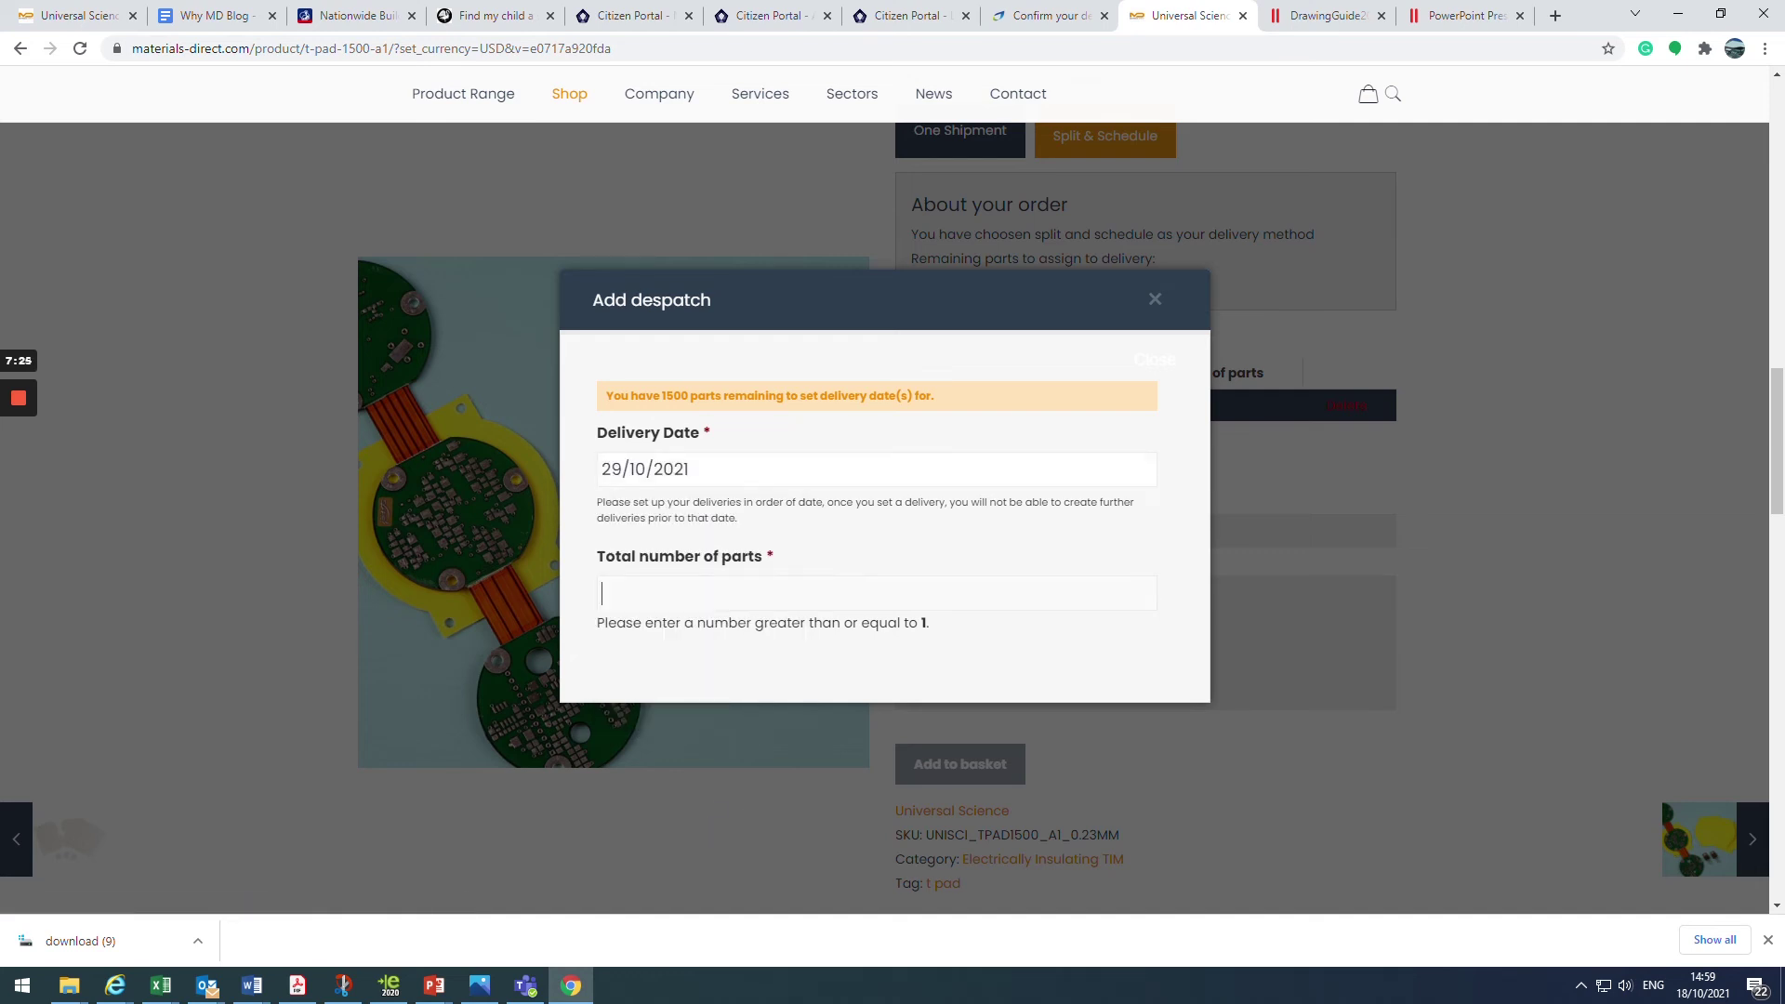
pyautogui.write('500')
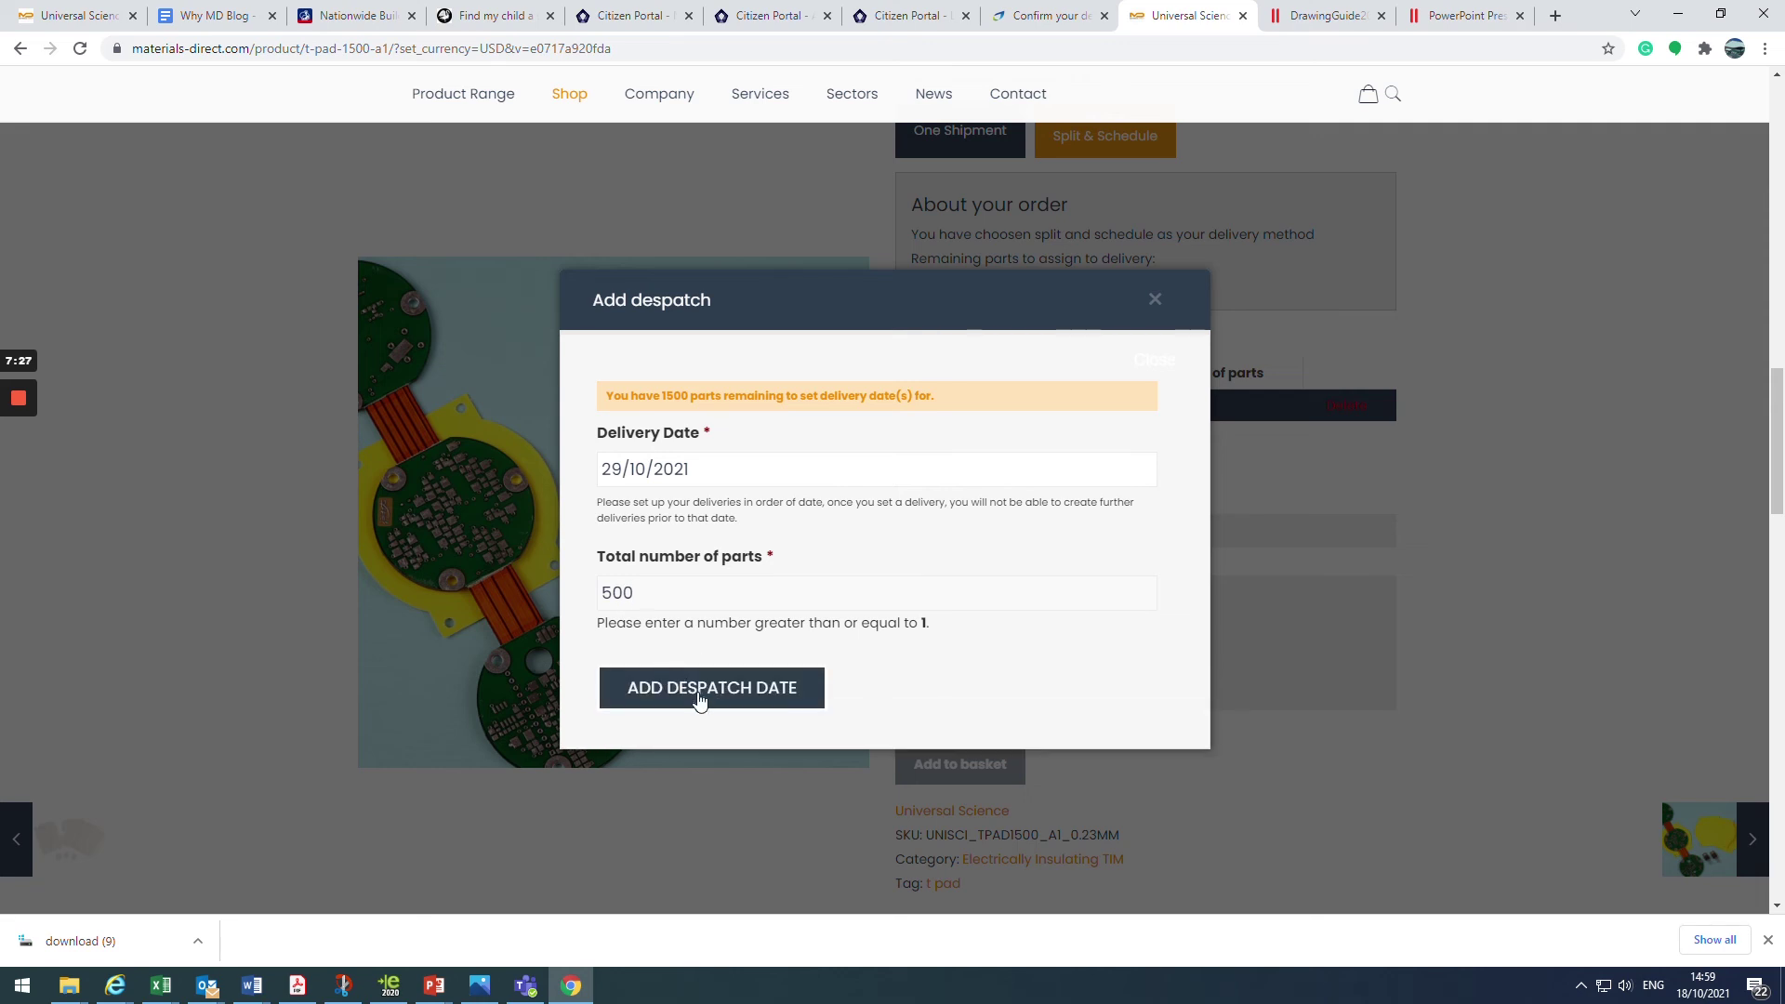
pyautogui.click(693, 696)
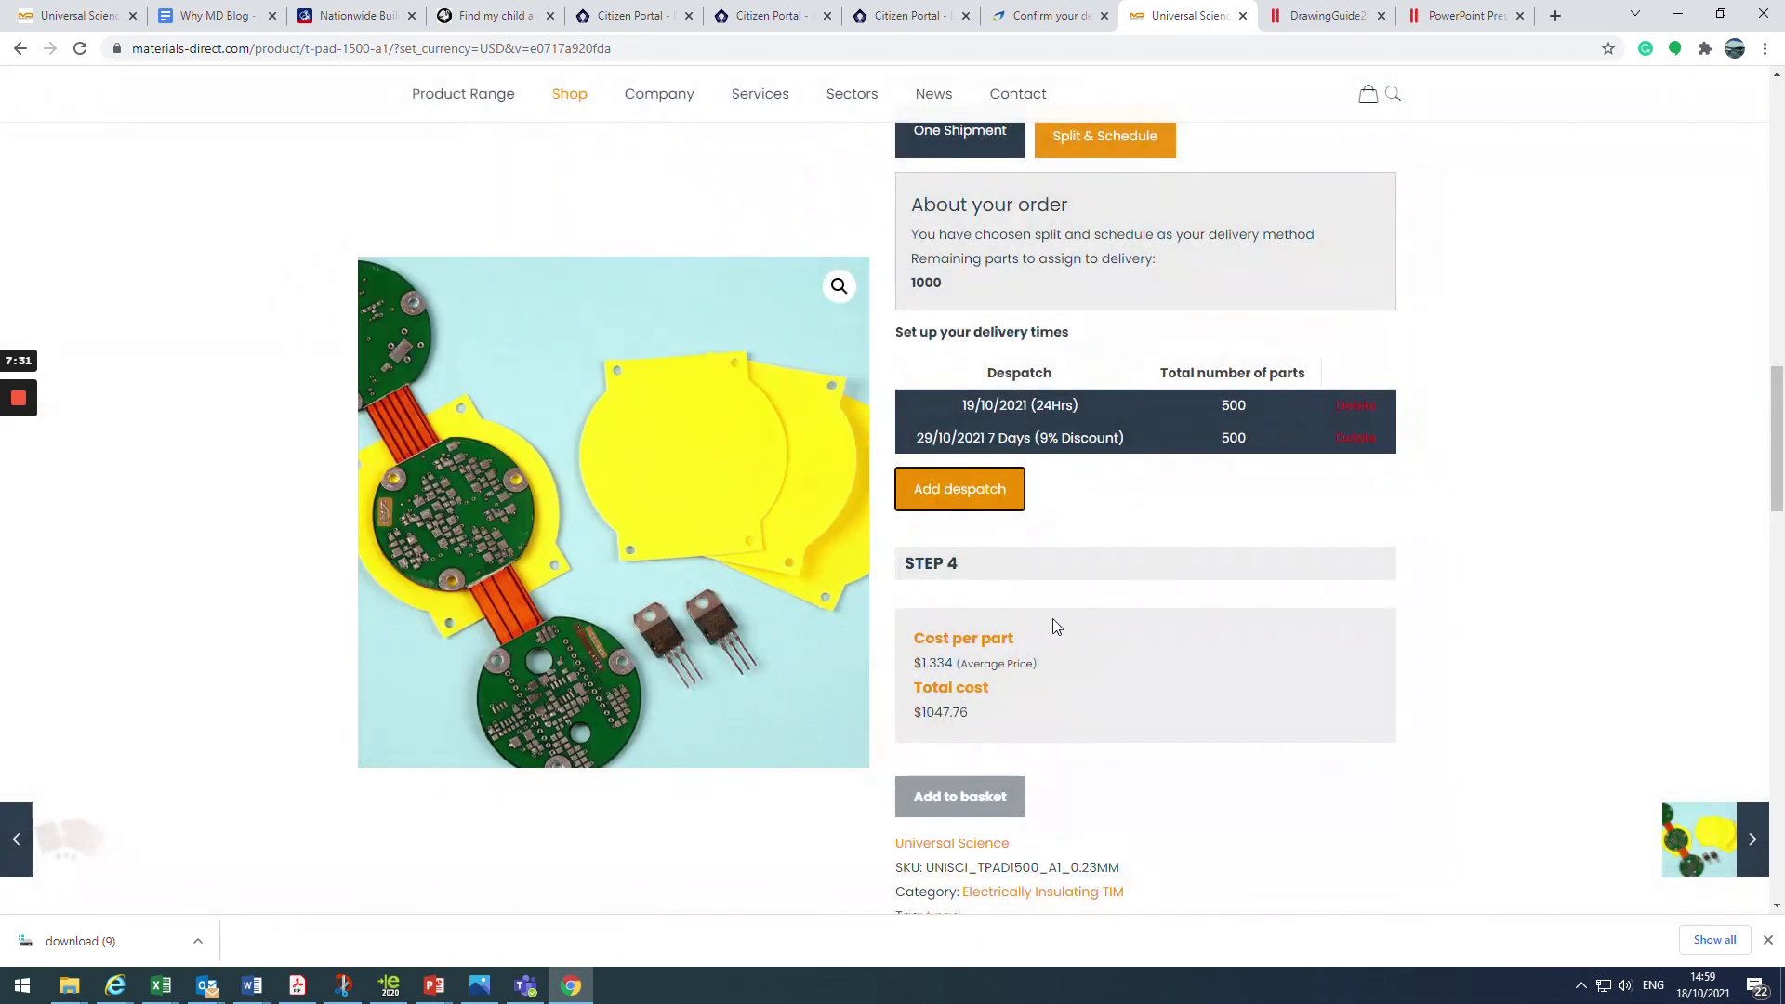
# Complete the schedule with a third despatch dated 26/01/2022 for 1000 parts
pyautogui.click(984, 490)
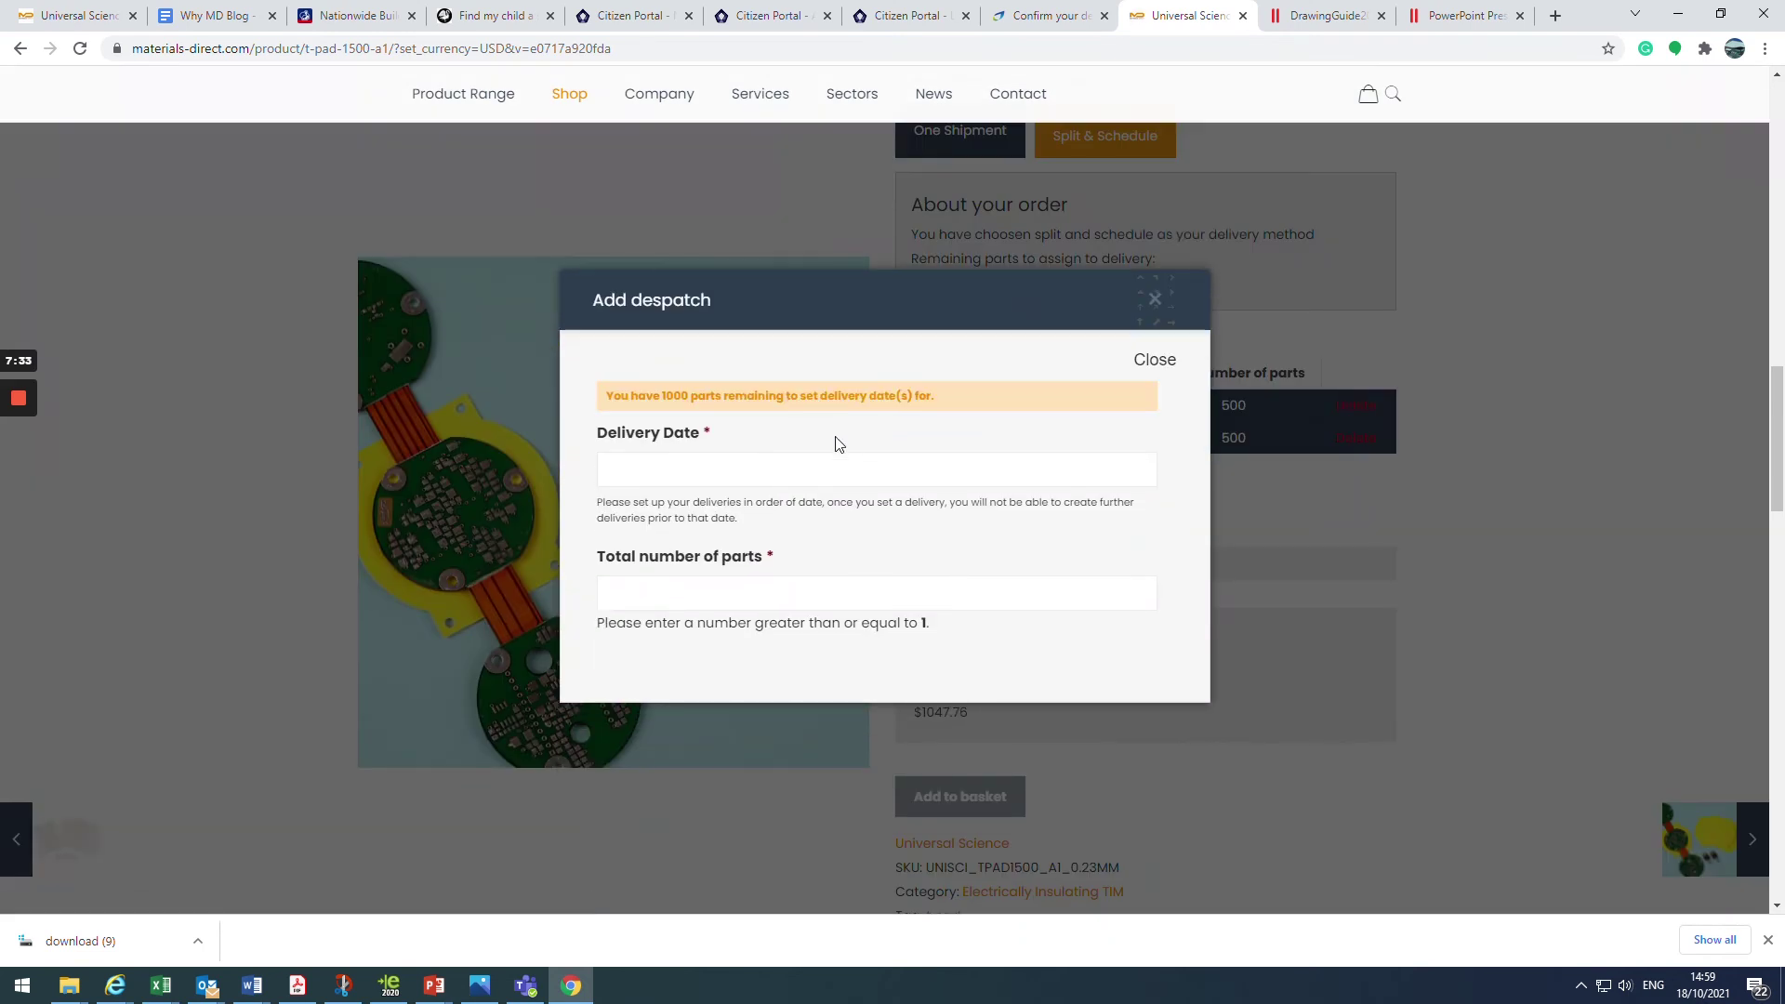
pyautogui.click(609, 469)
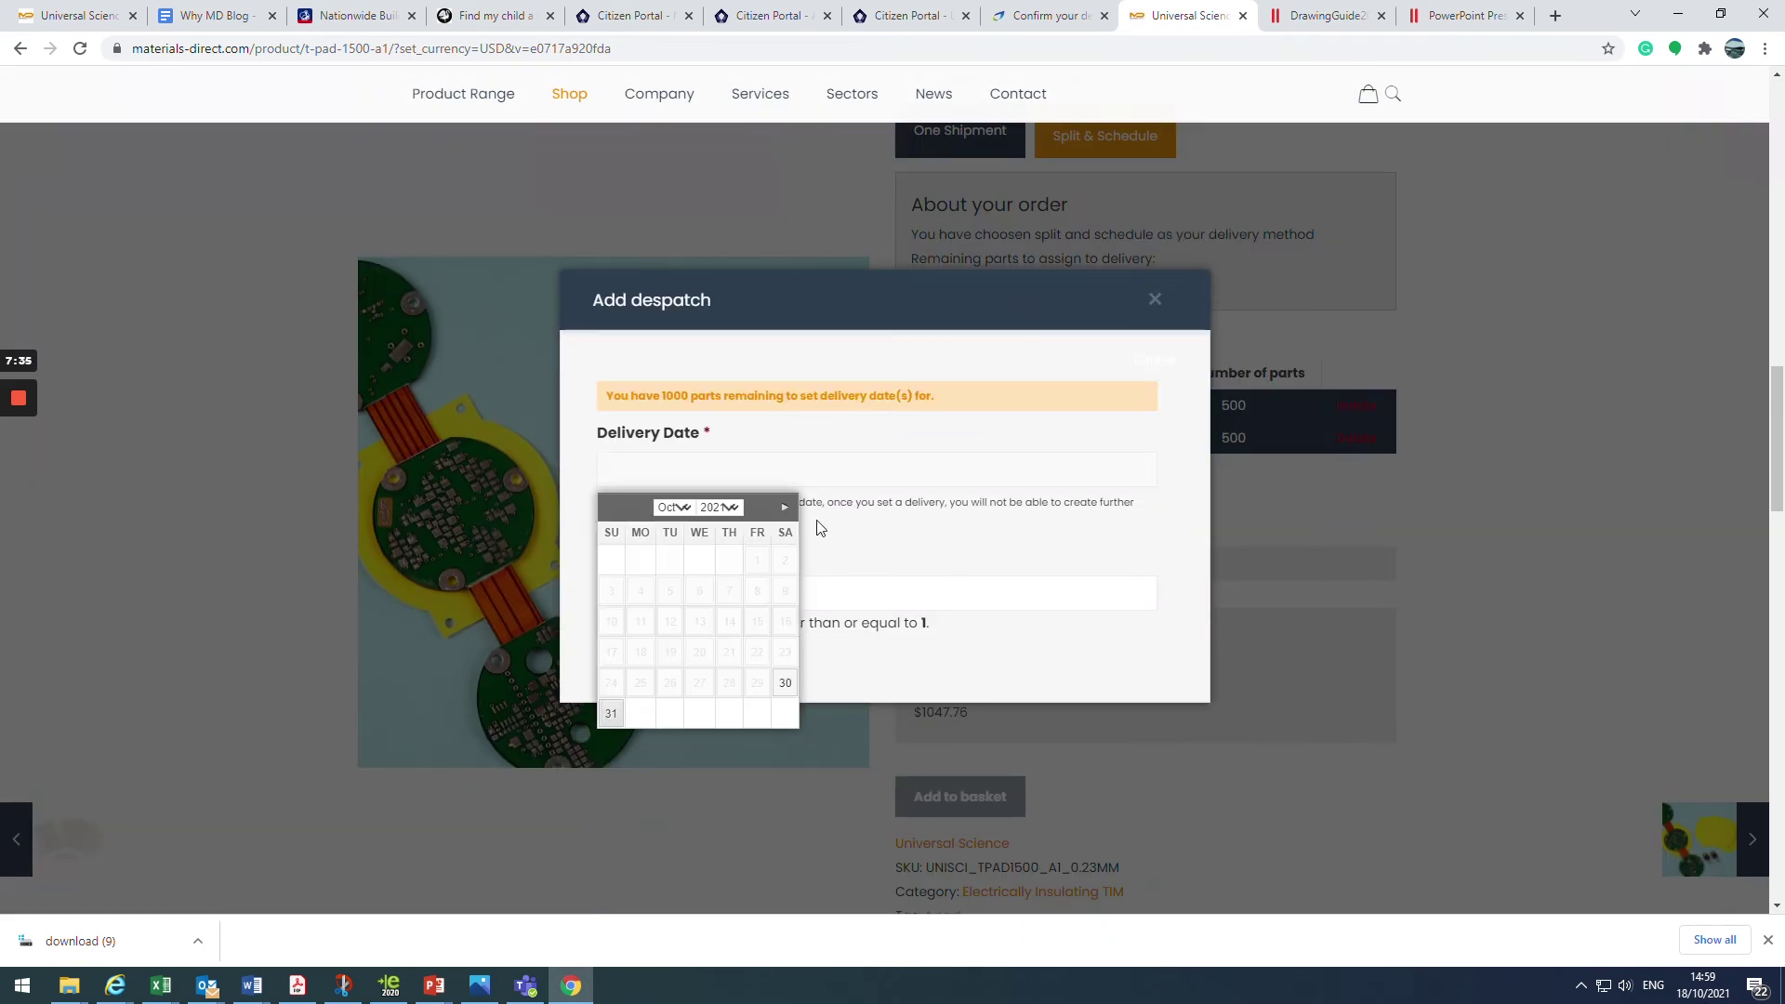
pyautogui.click(790, 510)
pyautogui.click(793, 512)
pyautogui.click(793, 511)
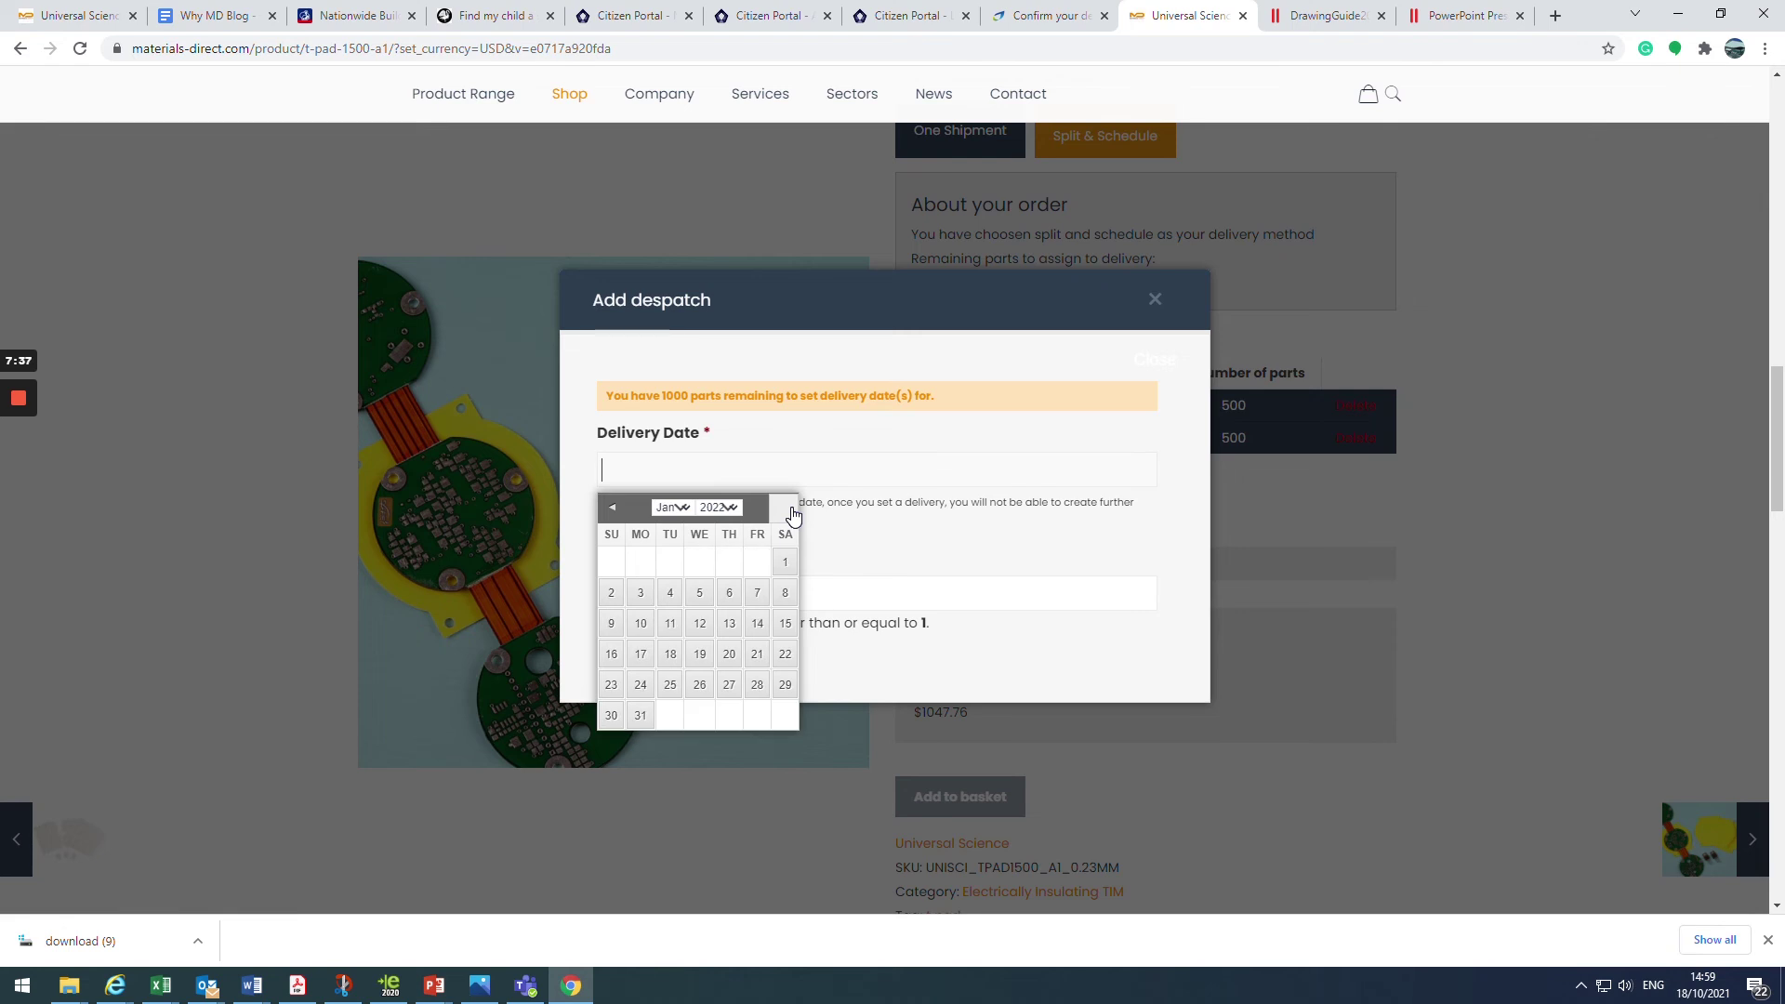
pyautogui.click(700, 687)
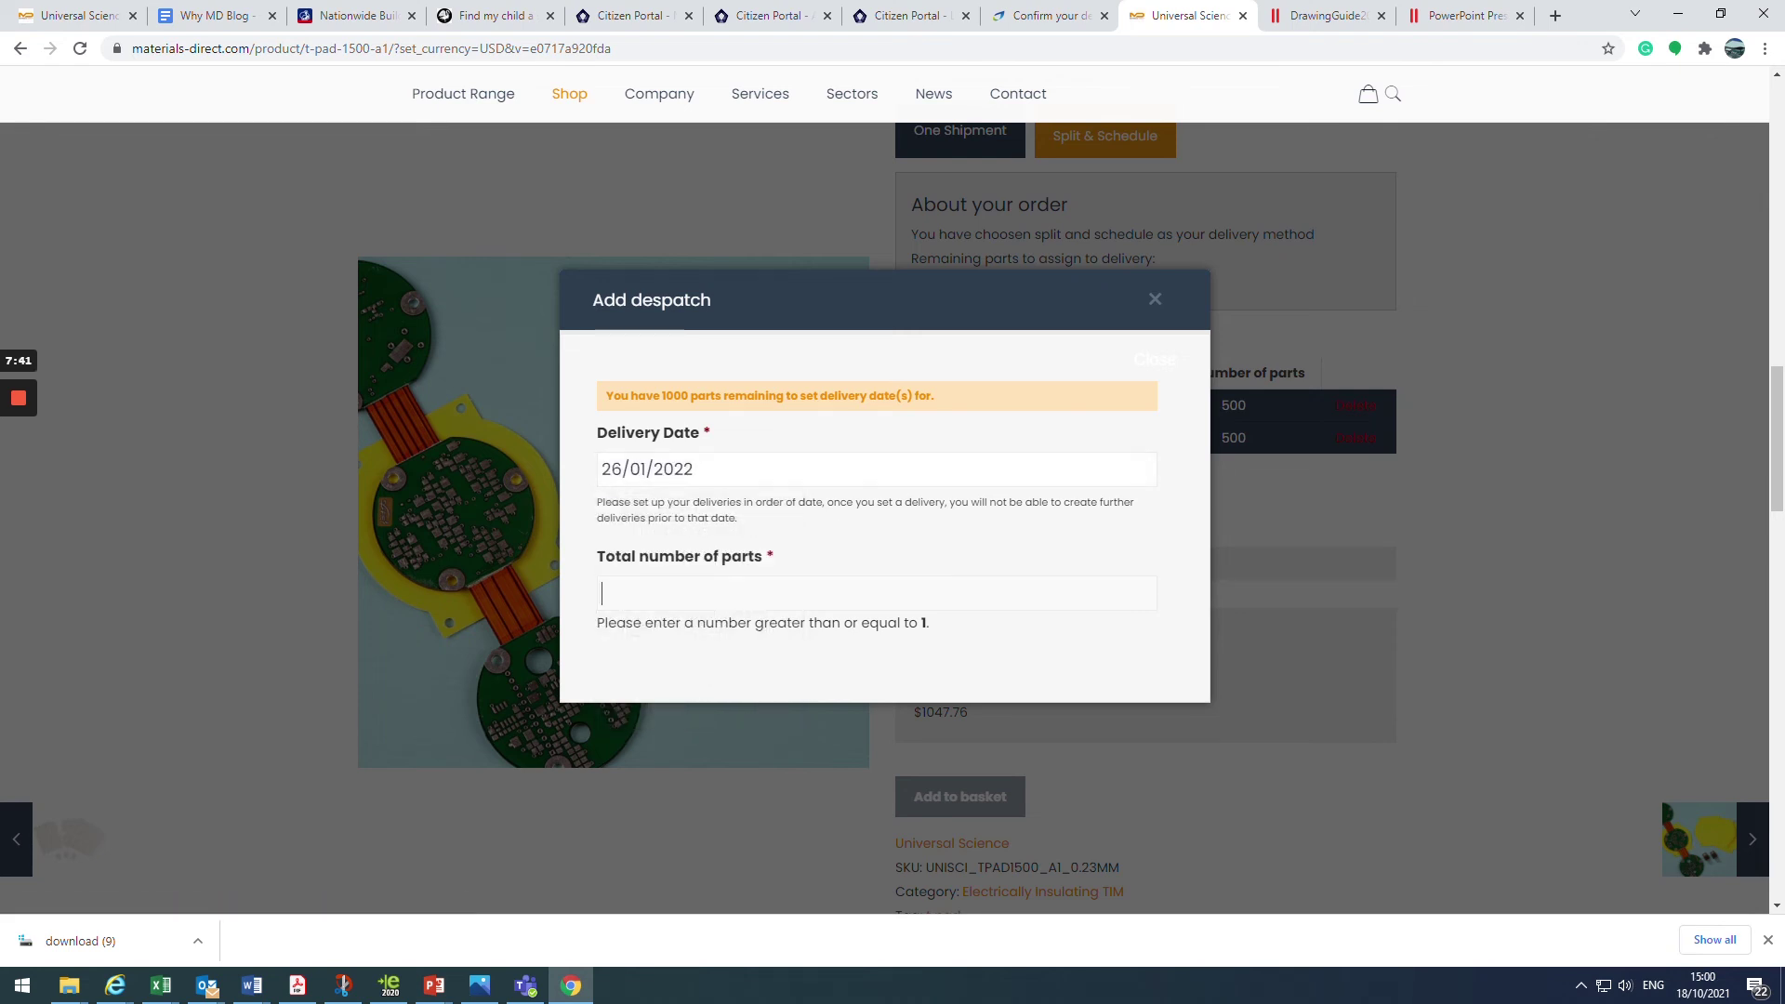
pyautogui.write('100')
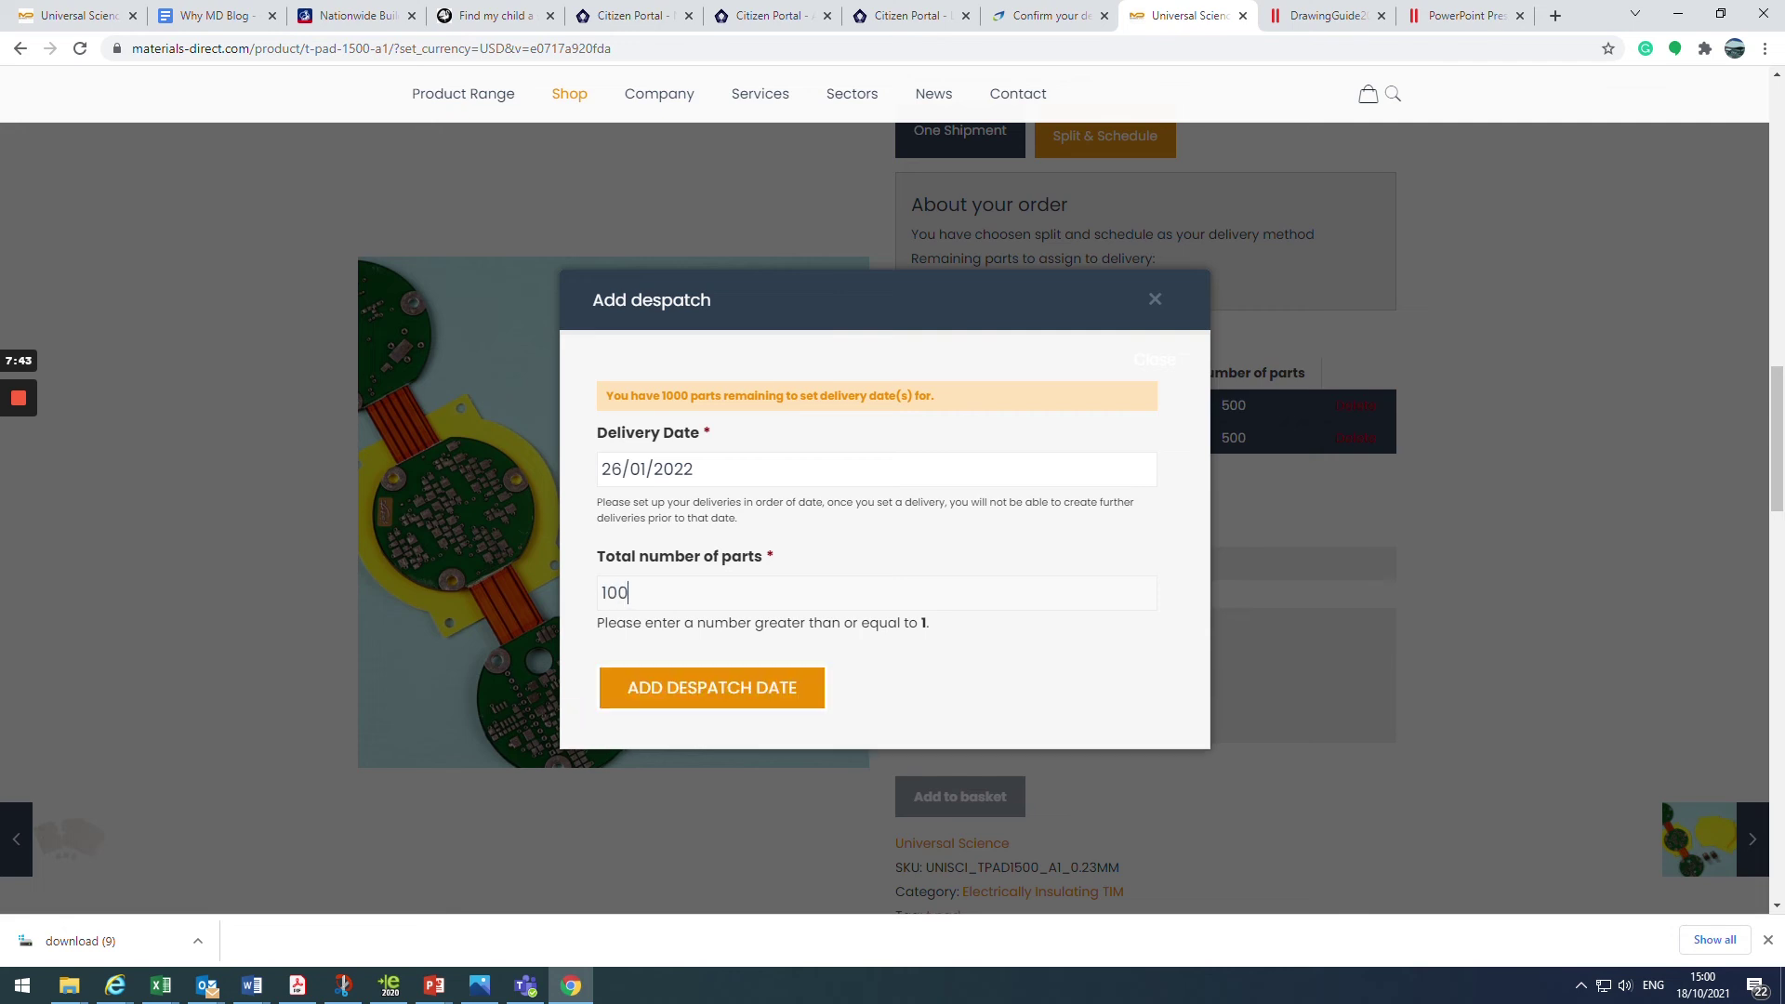
pyautogui.write('0')
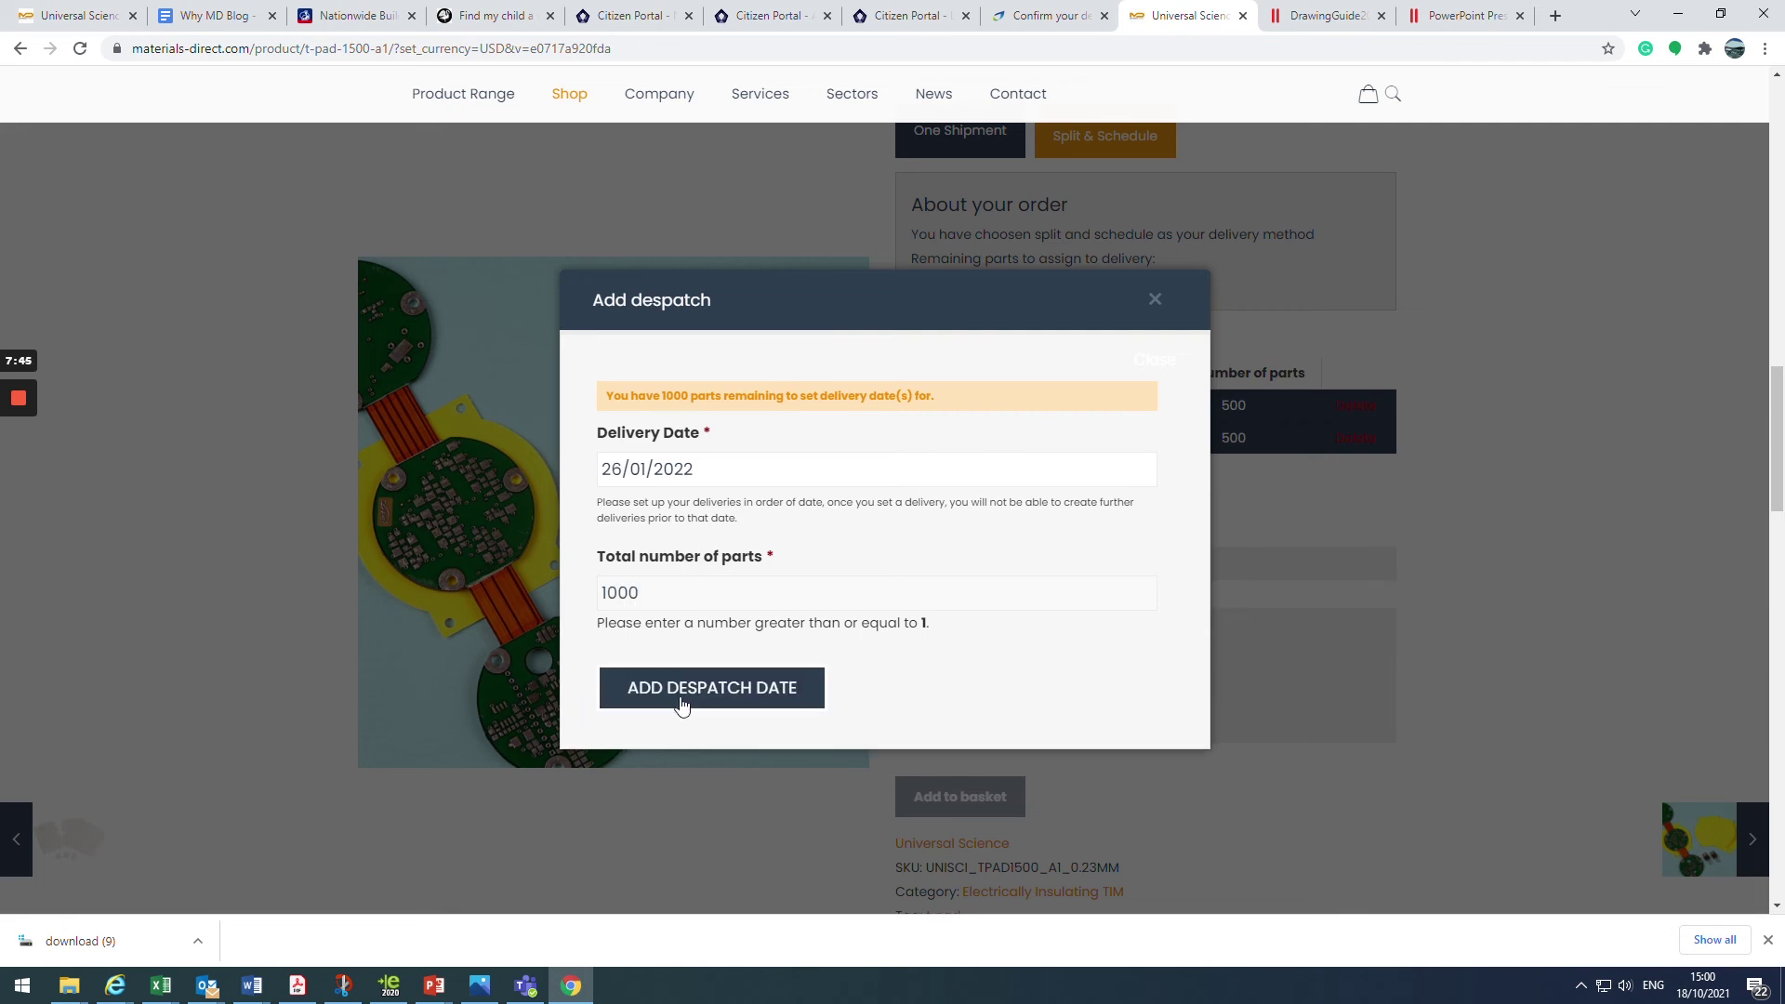
pyautogui.click(701, 693)
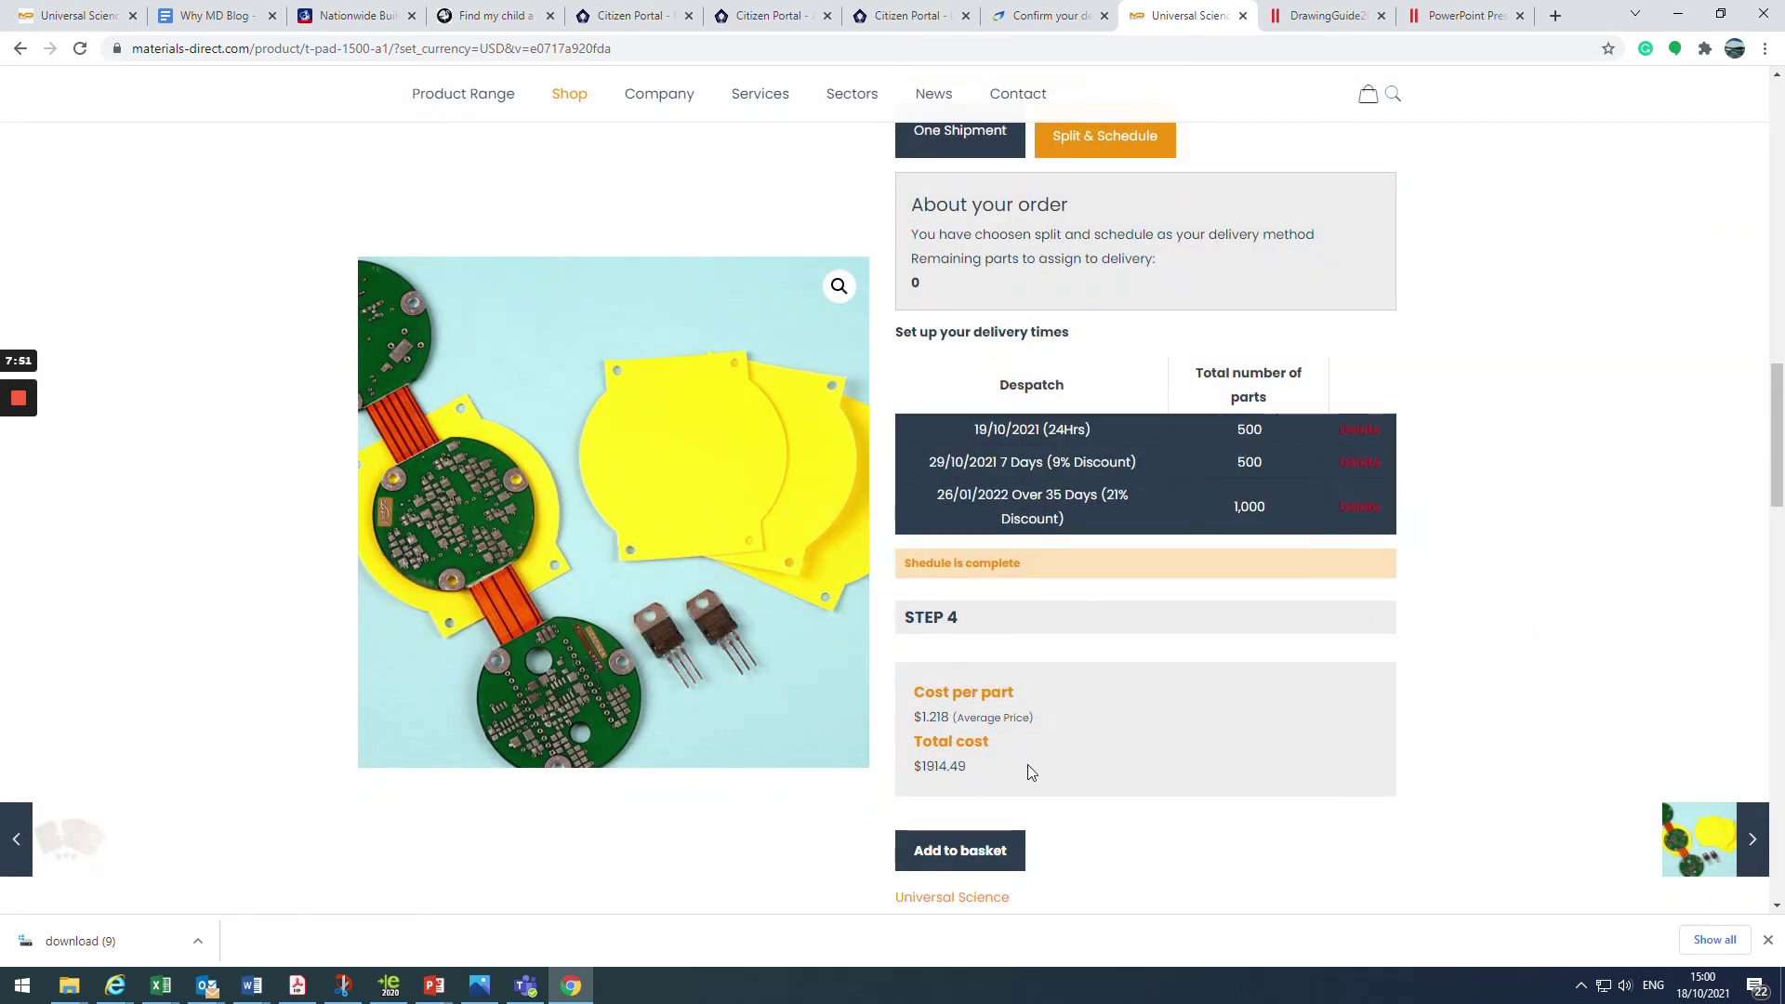
# Add the configured part to the basket and review its order details and the basket totals
pyautogui.click(957, 860)
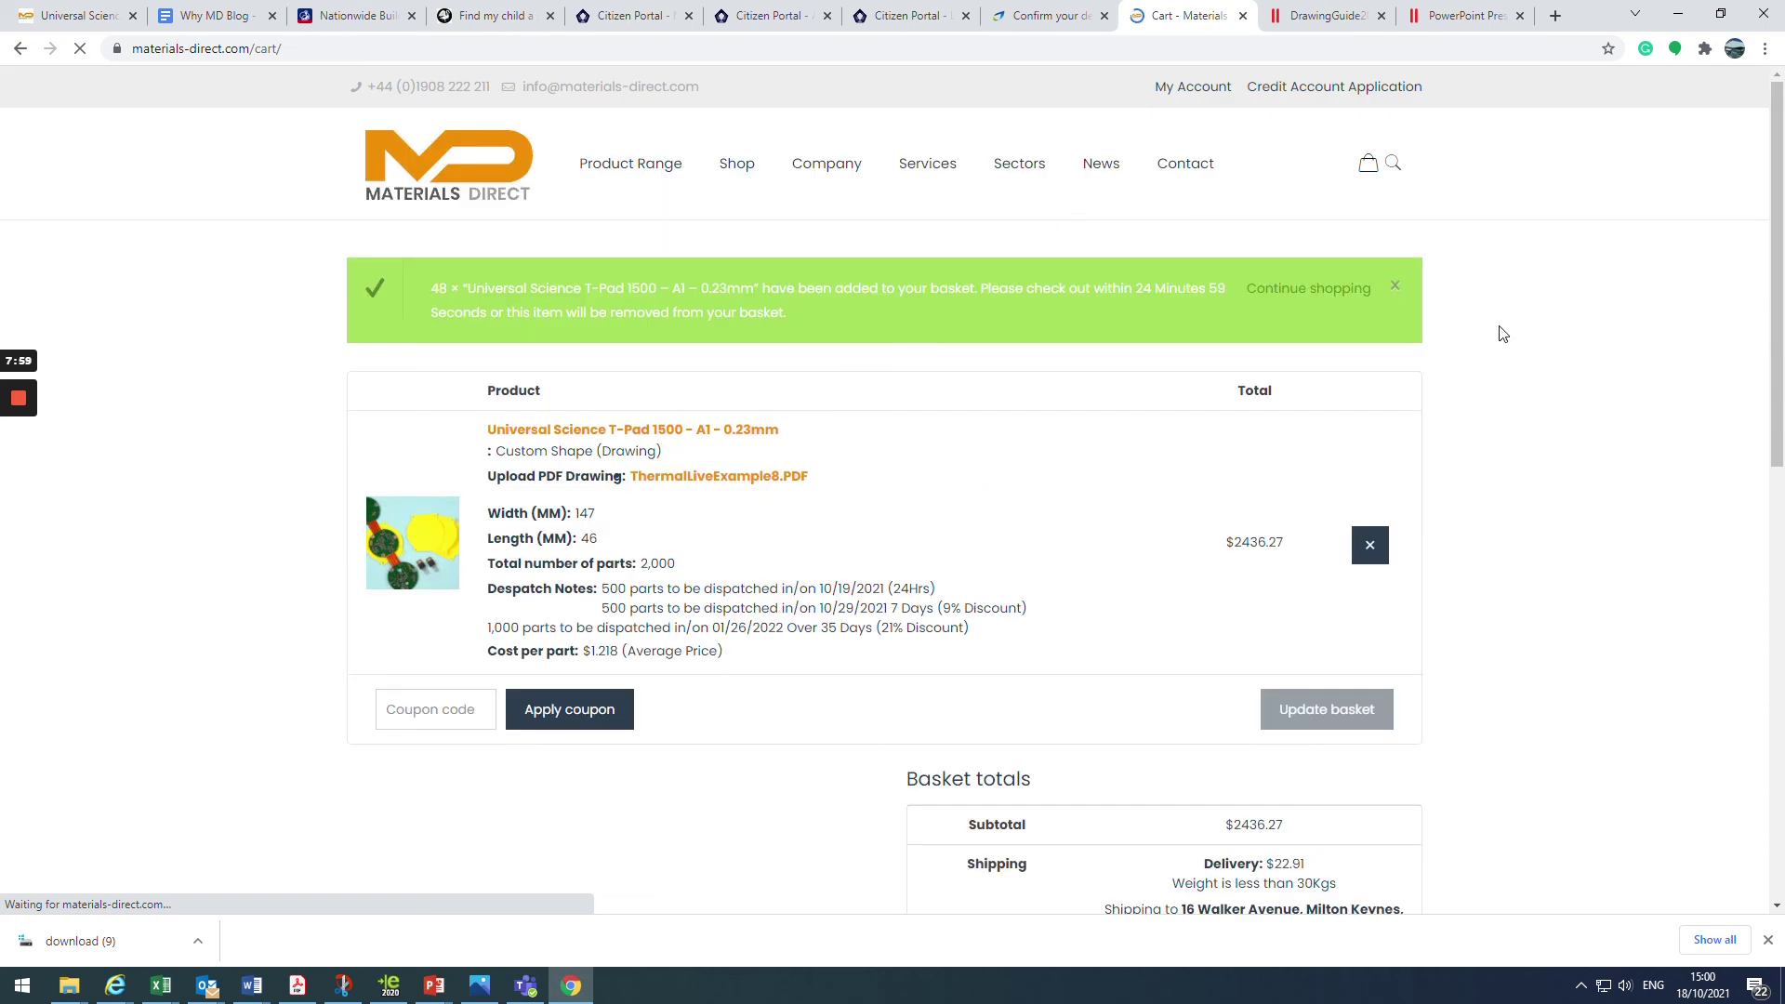
pyautogui.scroll(-3, 1591, 291)
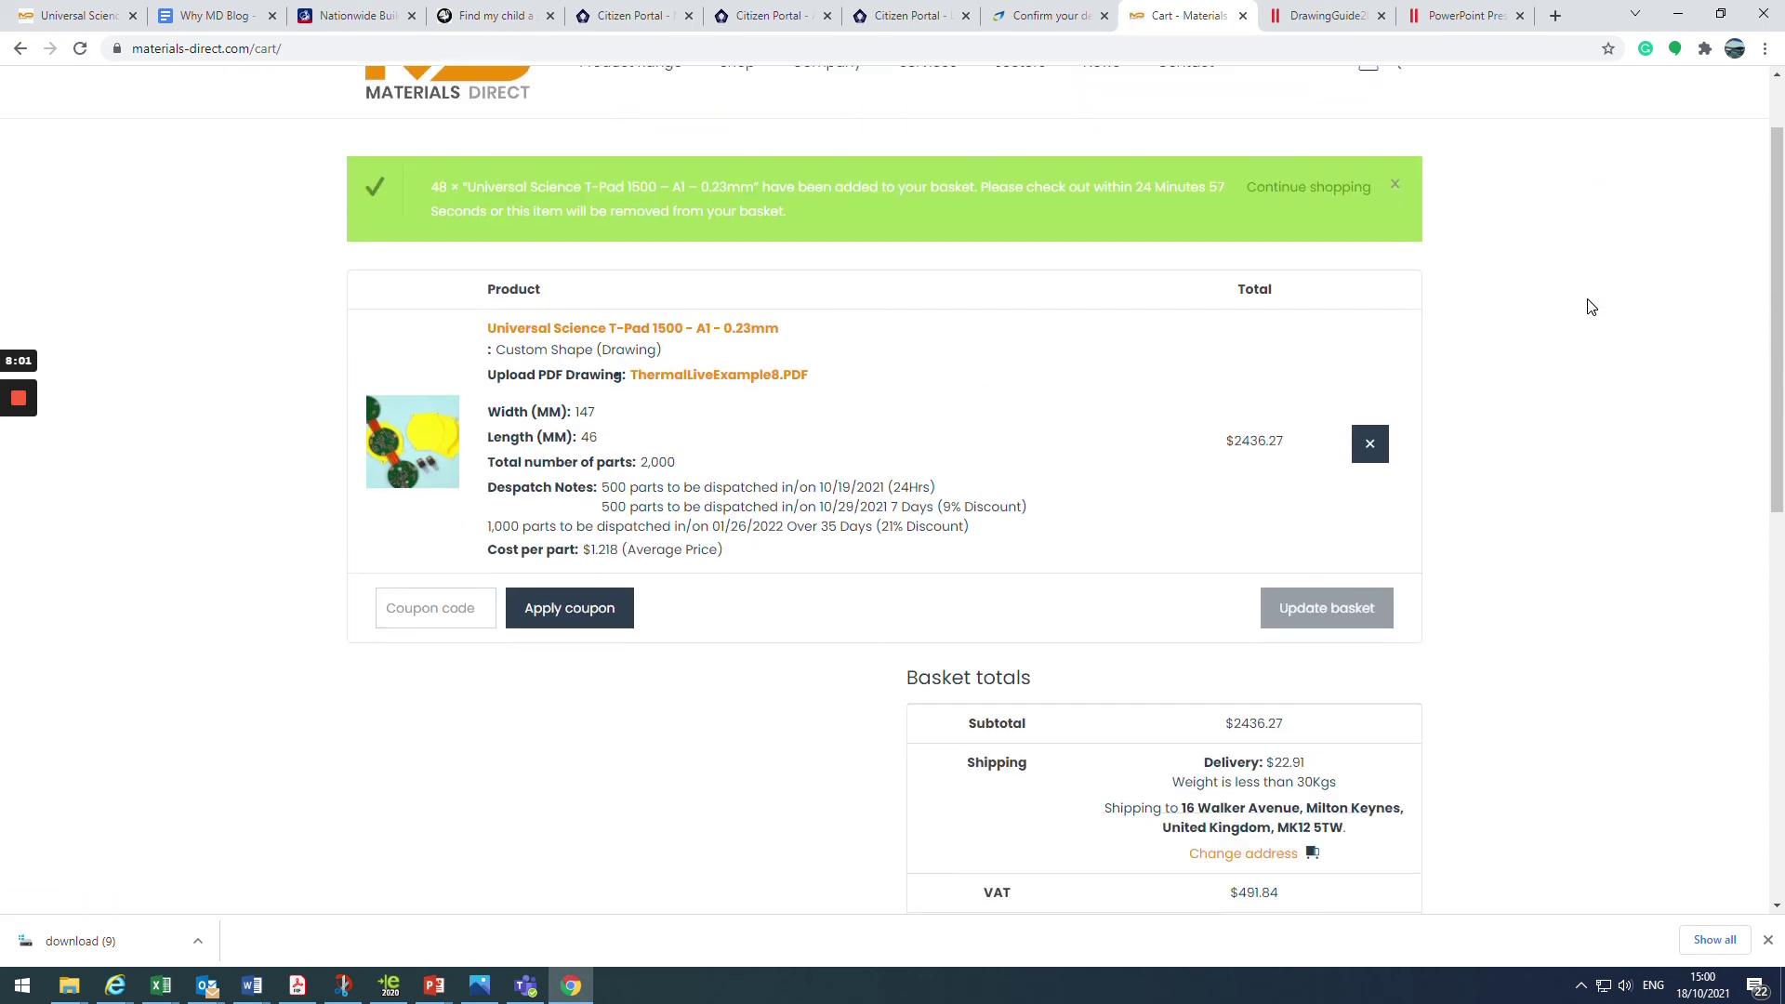
pyautogui.scroll(2, 1587, 307)
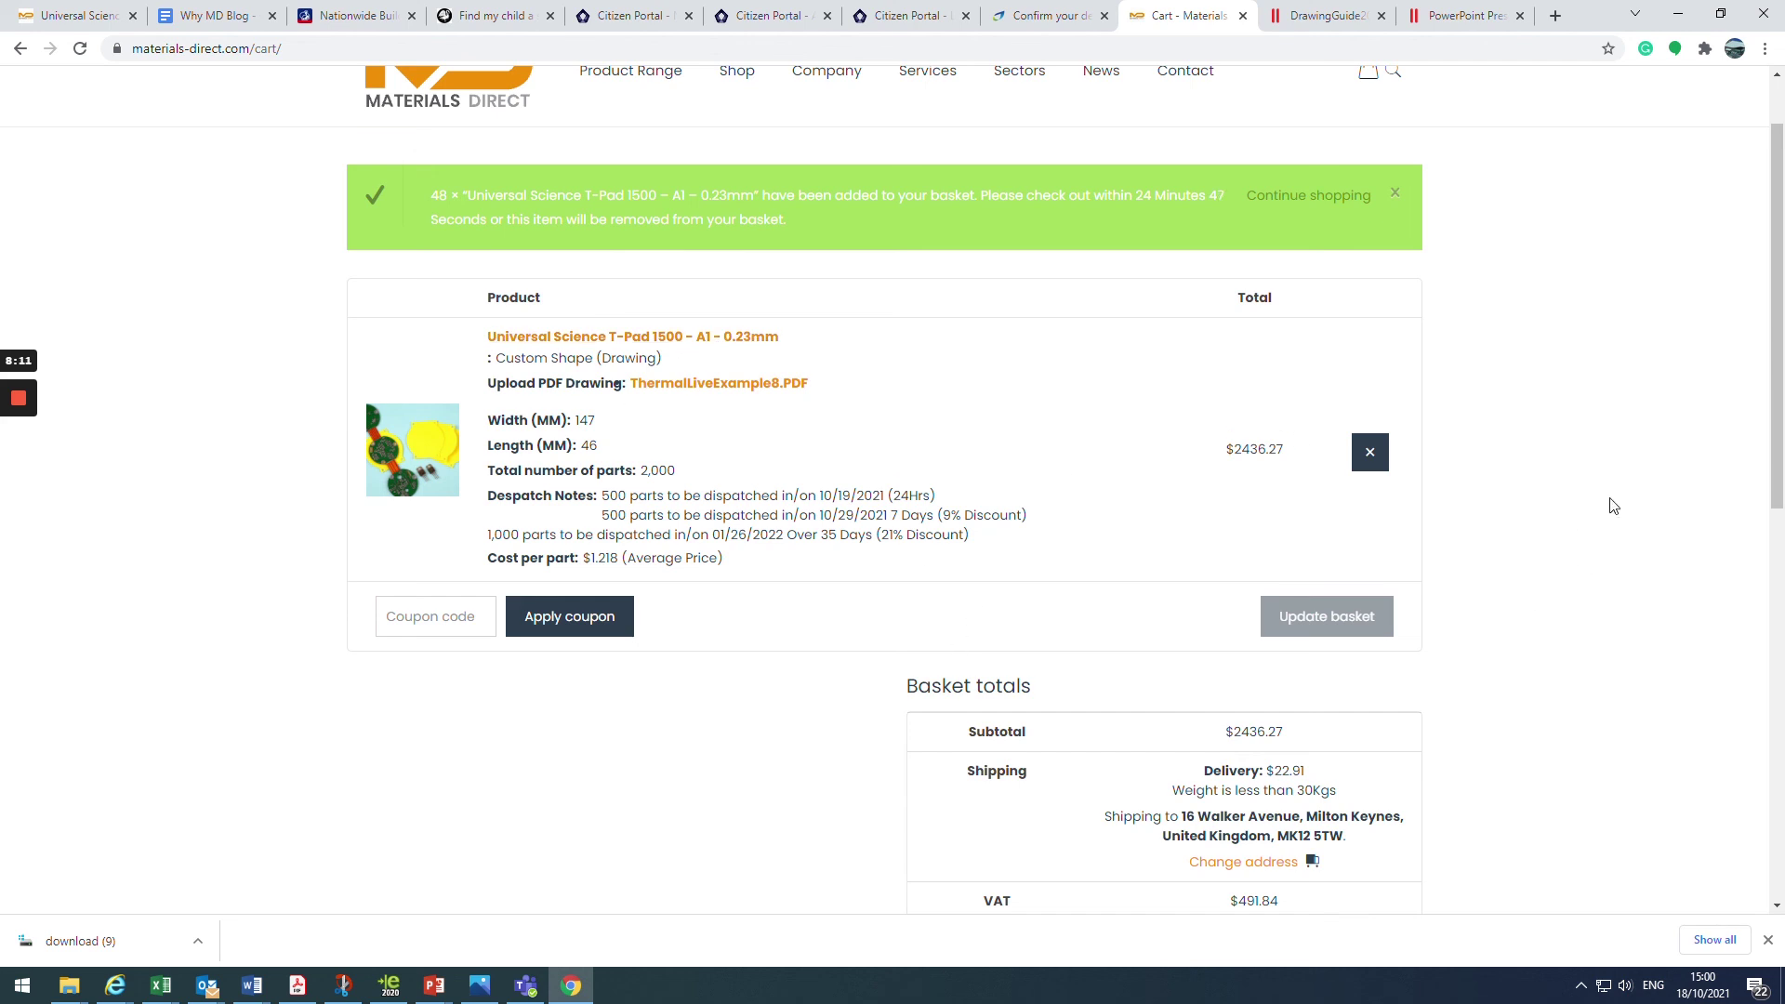
pyautogui.scroll(-2, 1618, 539)
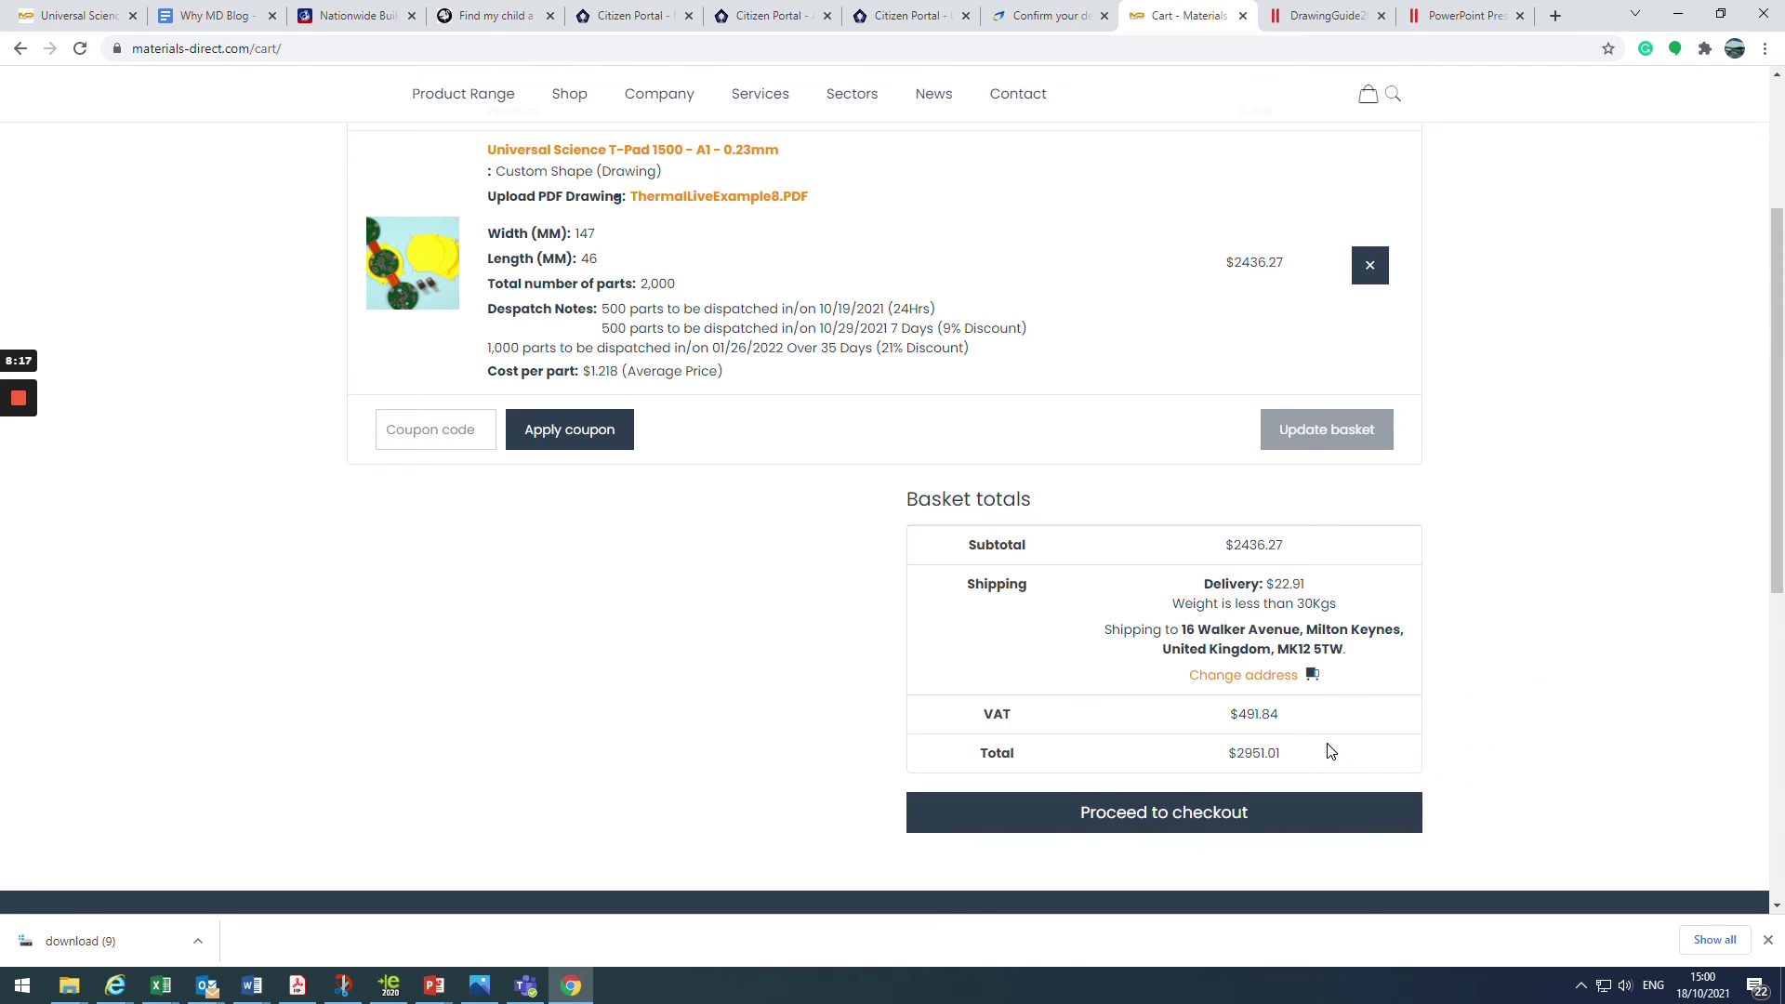
# Open the shipping address form in the basket totals and look at the available delivery countries and address fields
pyautogui.click(1224, 681)
pyautogui.click(1398, 718)
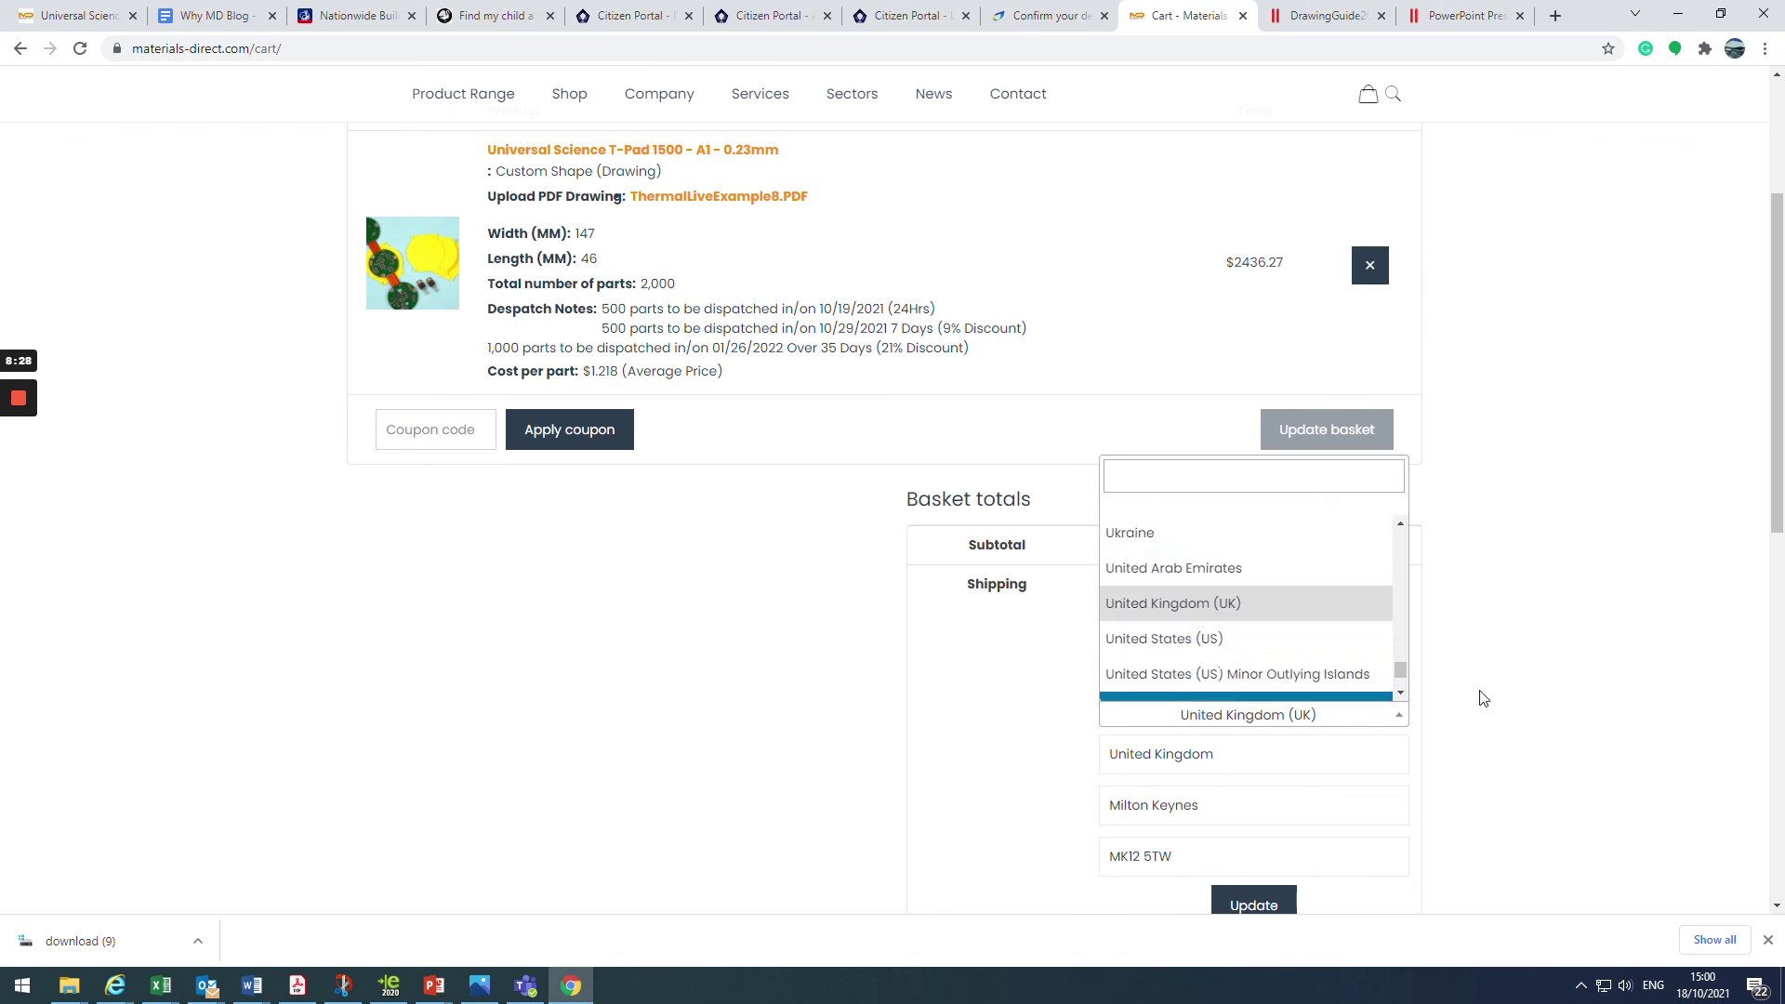
pyautogui.click(1556, 772)
pyautogui.scroll(-4, 1693, 722)
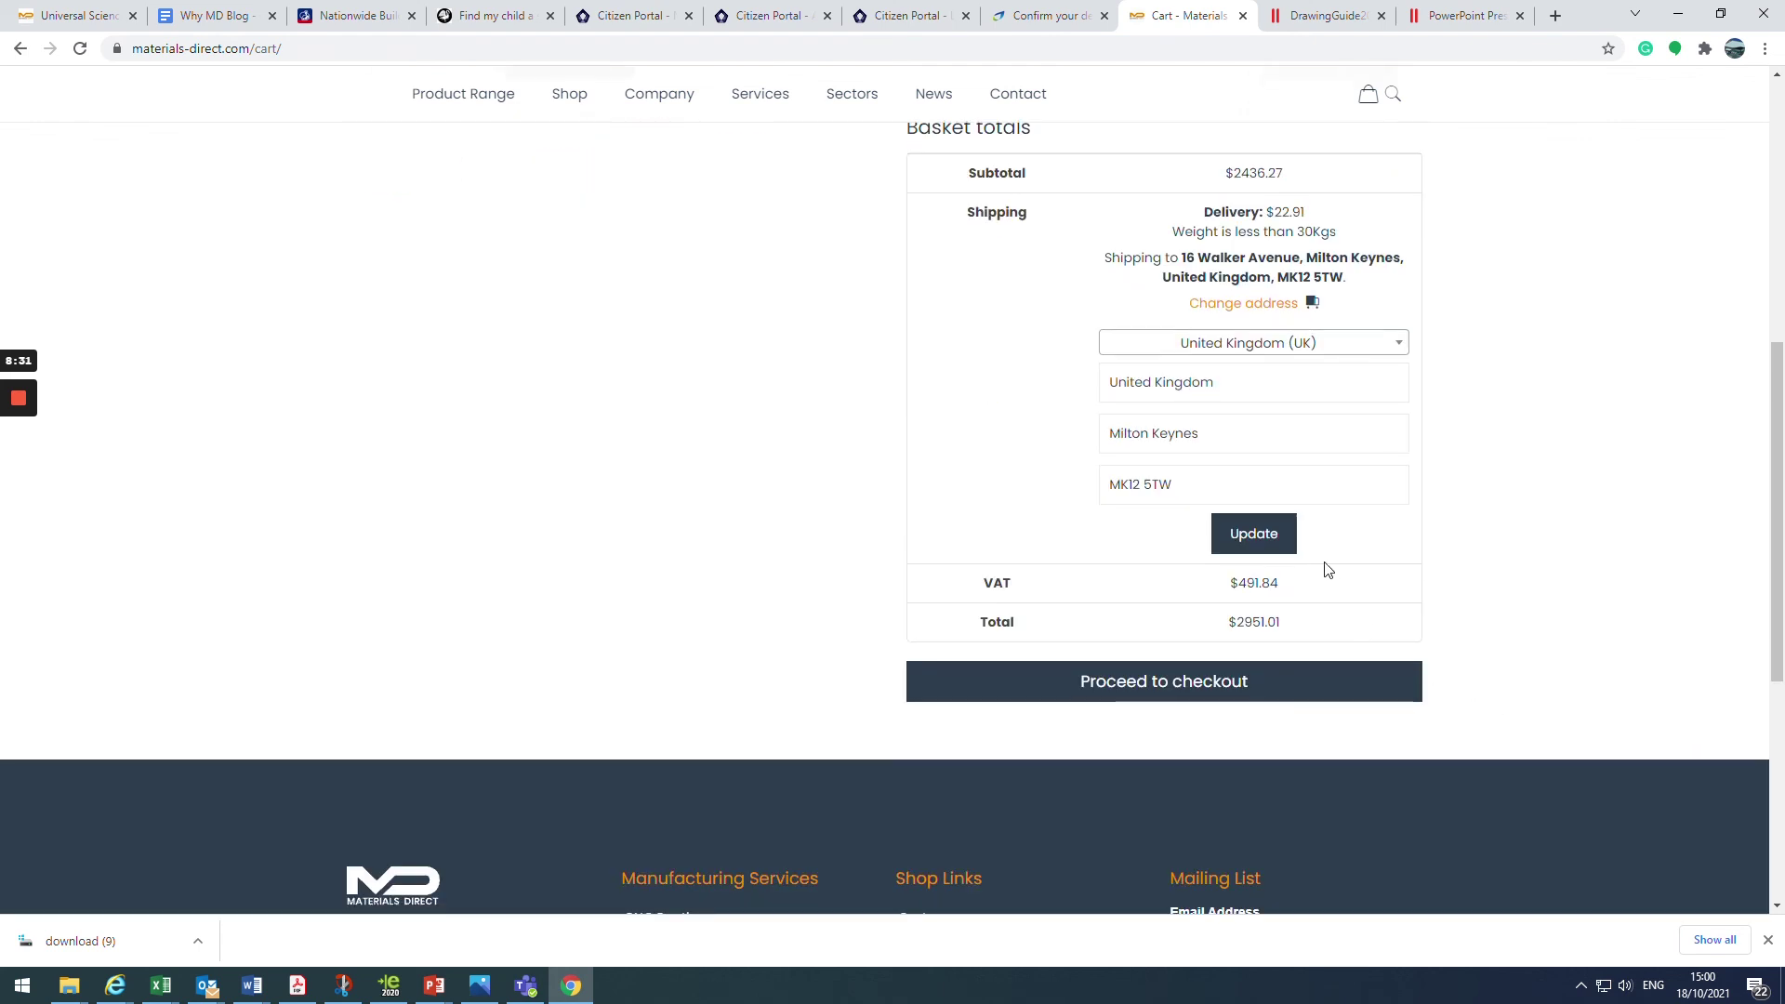
# Proceed from the basket to checkout and look over the empty billing details and additional information fields
pyautogui.click(1193, 681)
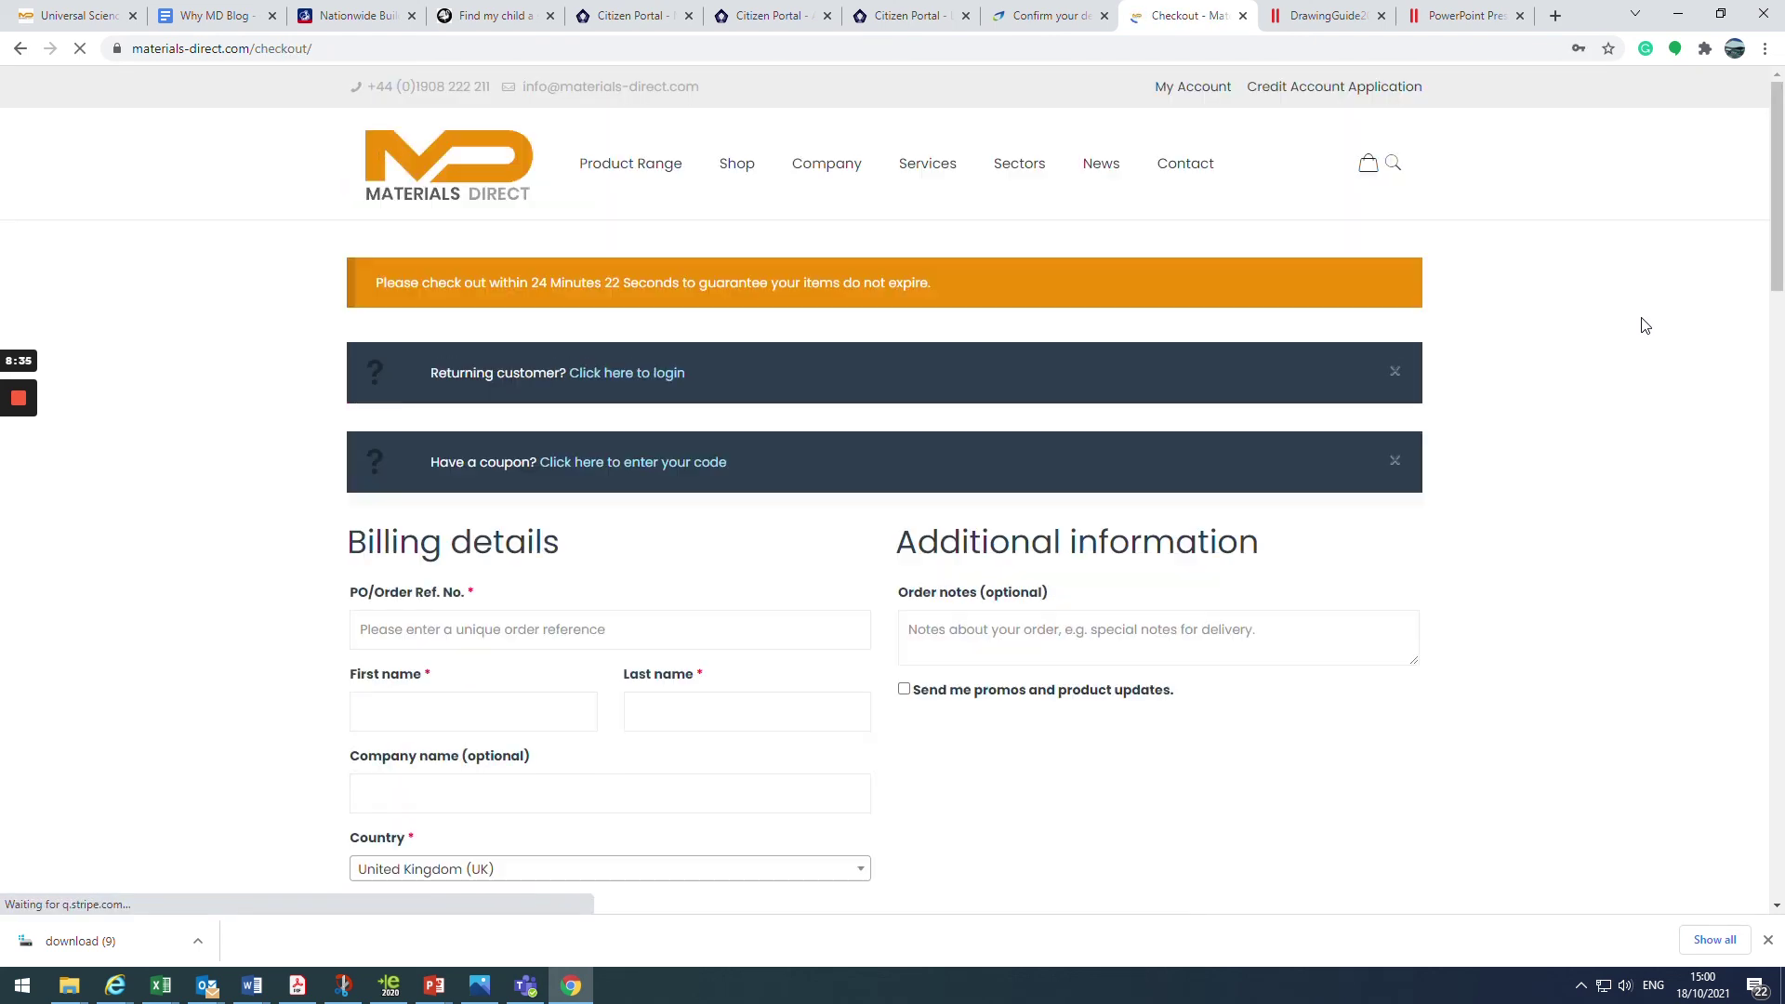
pyautogui.scroll(-1, 1643, 328)
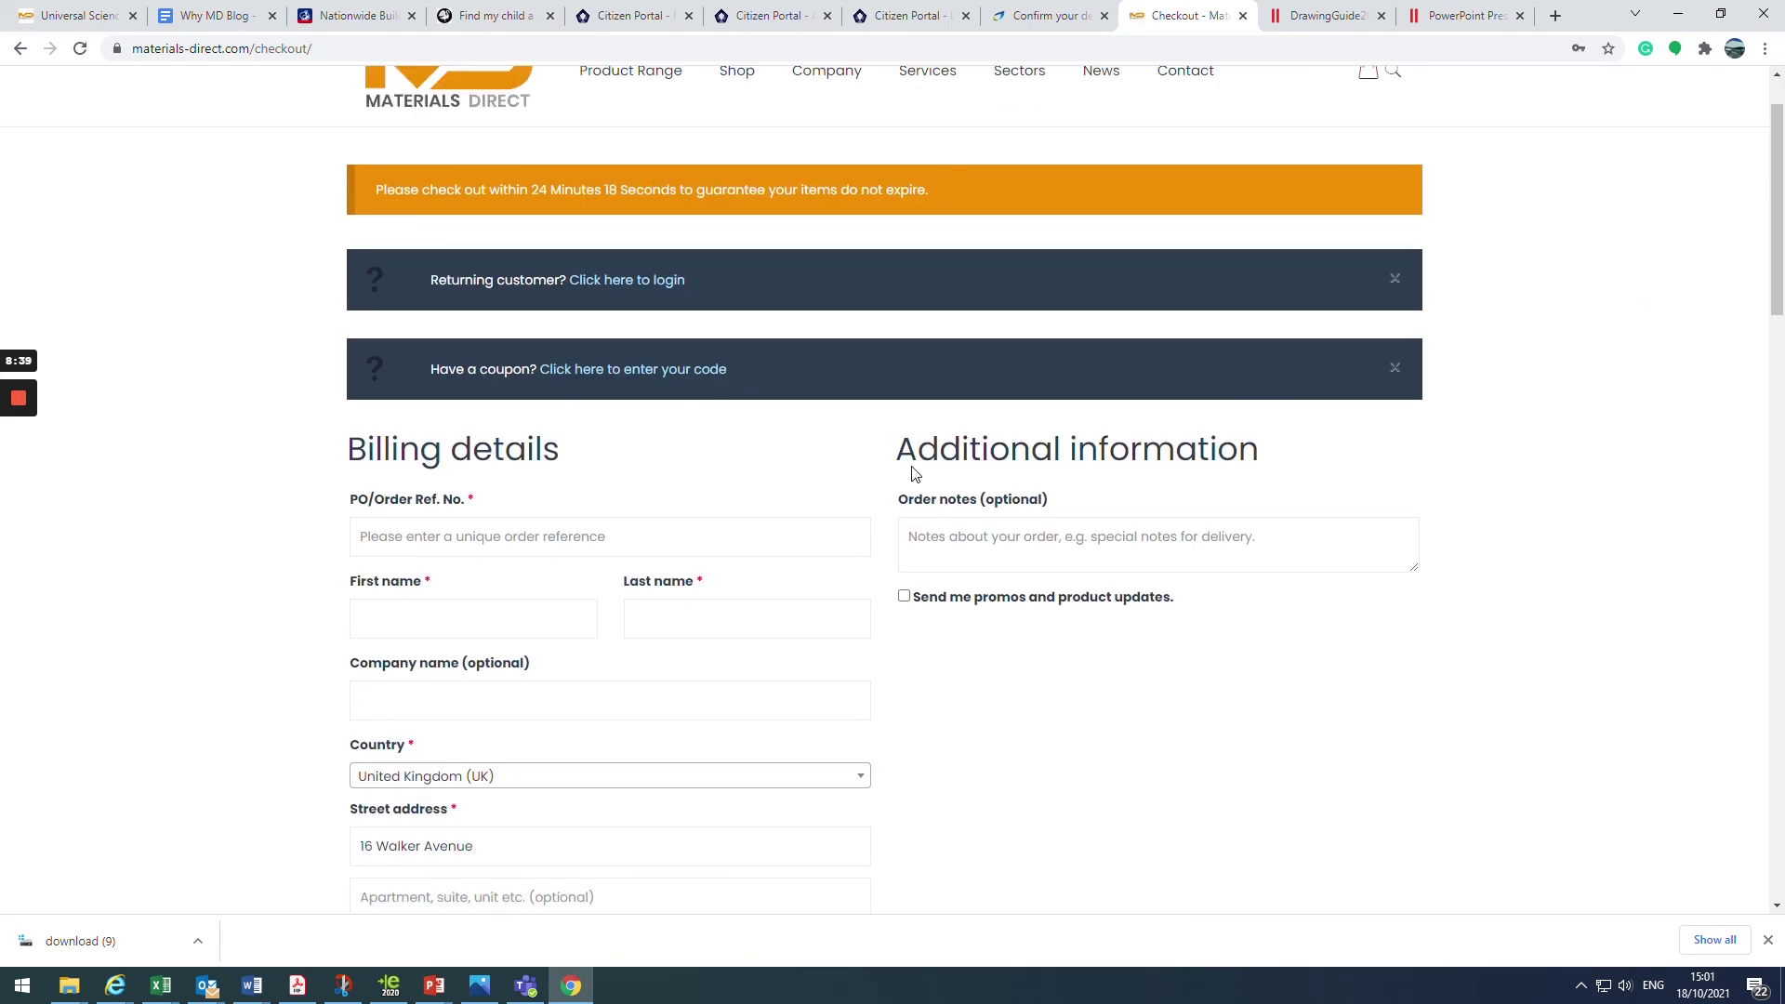
pyautogui.scroll(-4, 1618, 279)
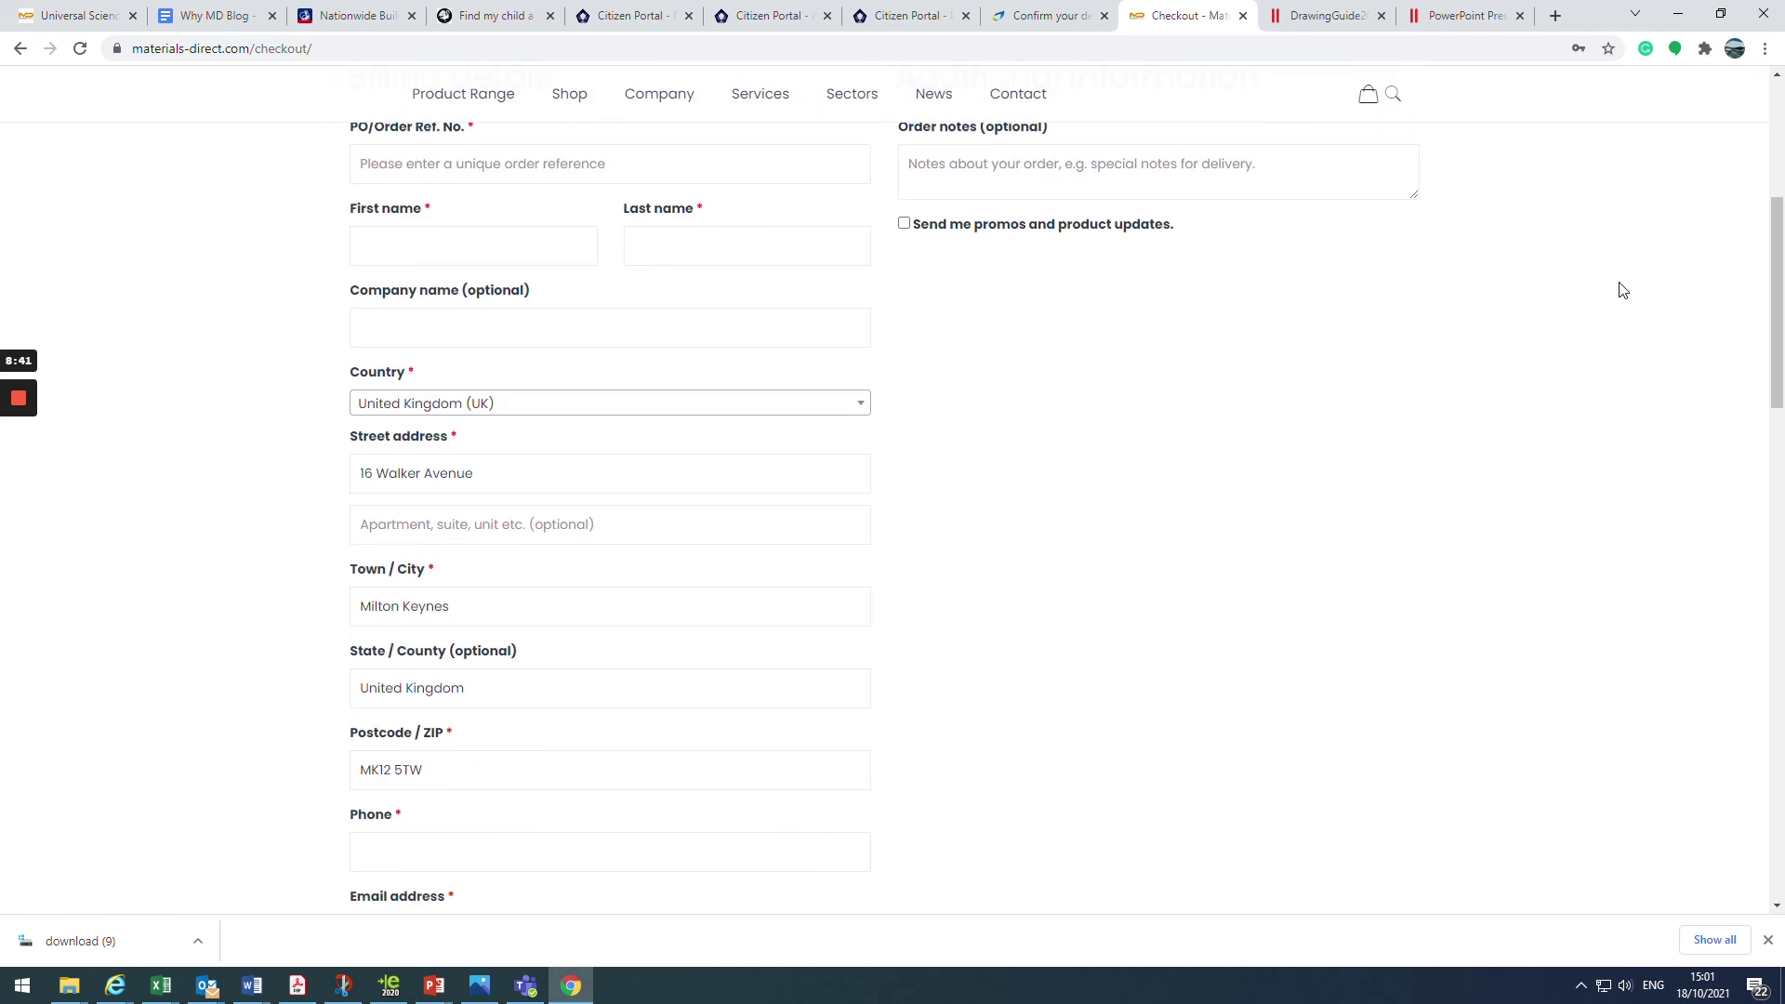
pyautogui.scroll(3, 1622, 286)
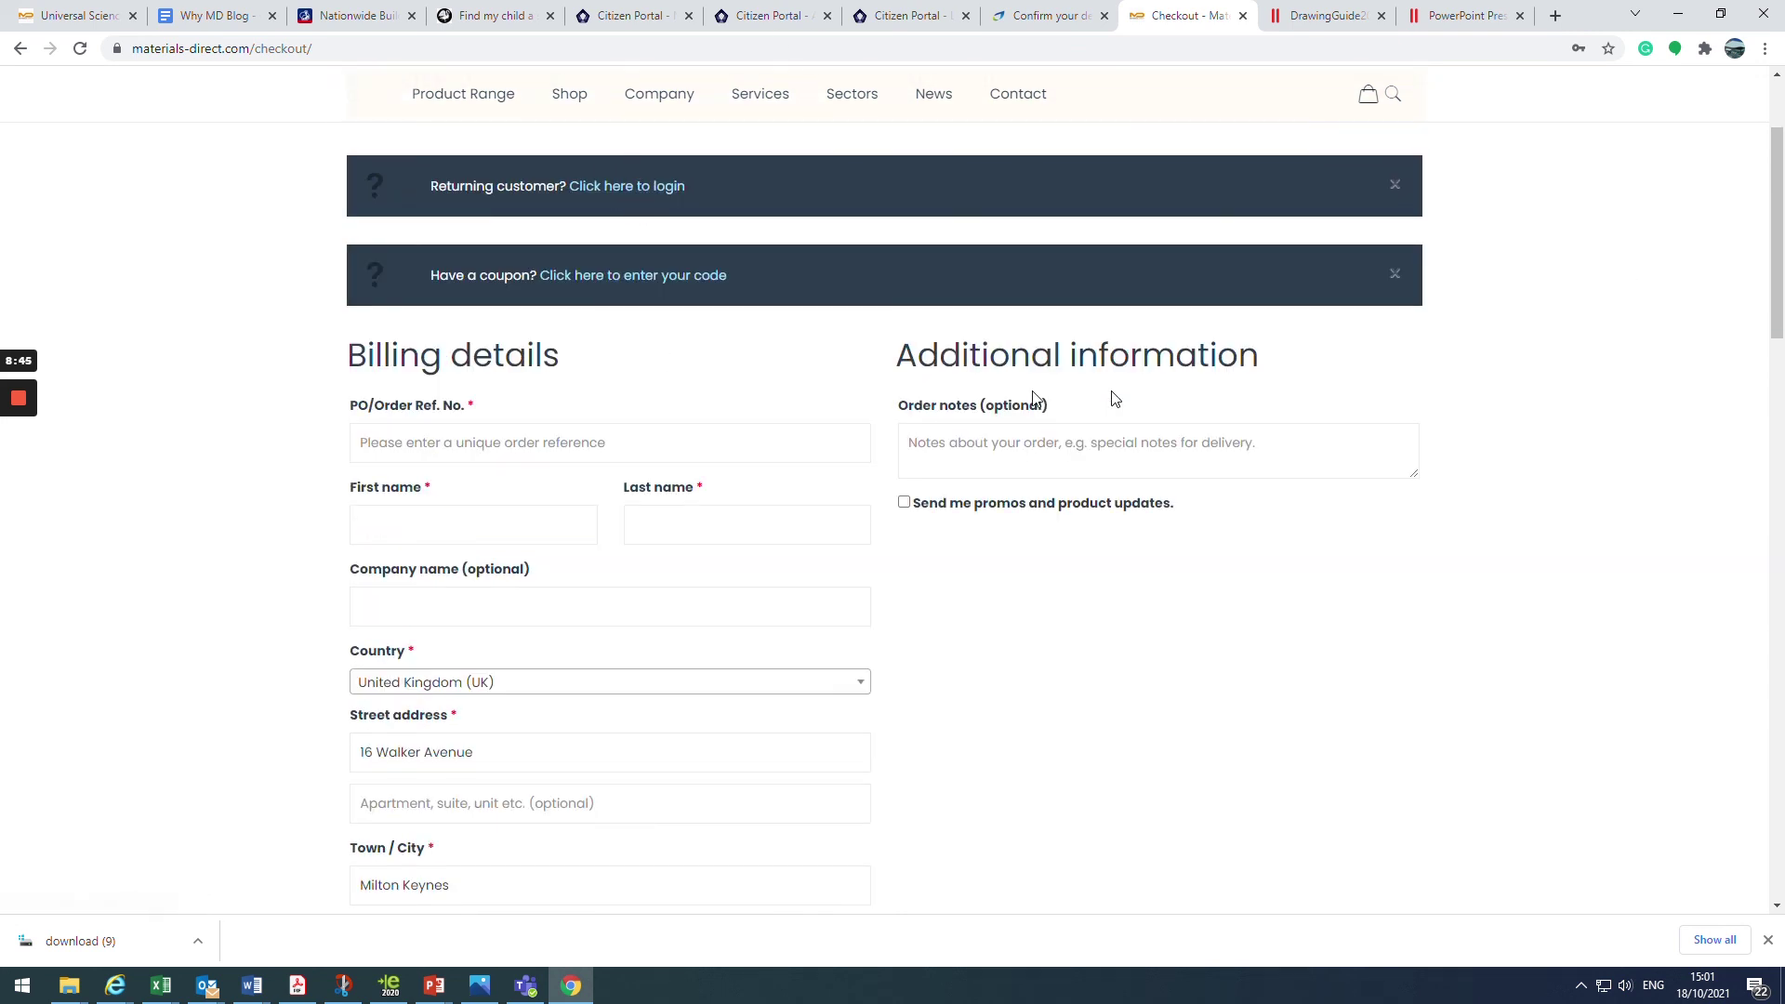
pyautogui.scroll(-2, 1622, 395)
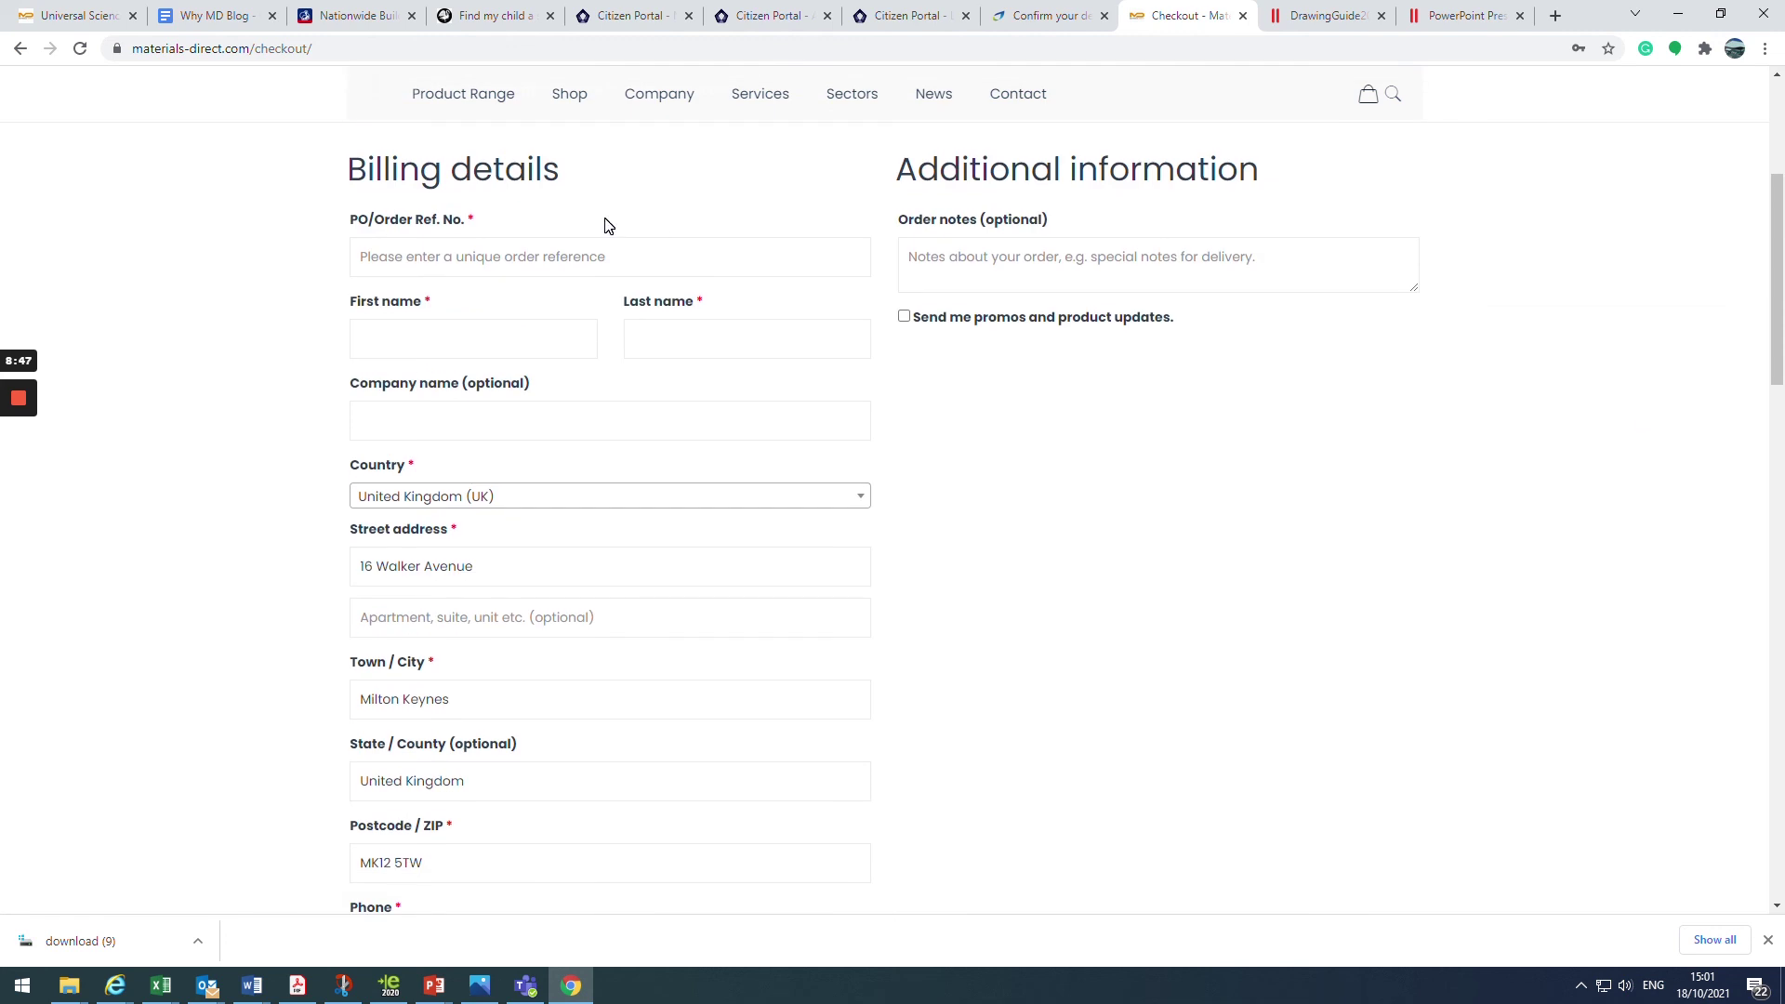
# Fill in the billing details with a previously used order reference and the customer's saved Universal Science contact and address entry
pyautogui.click(409, 260)
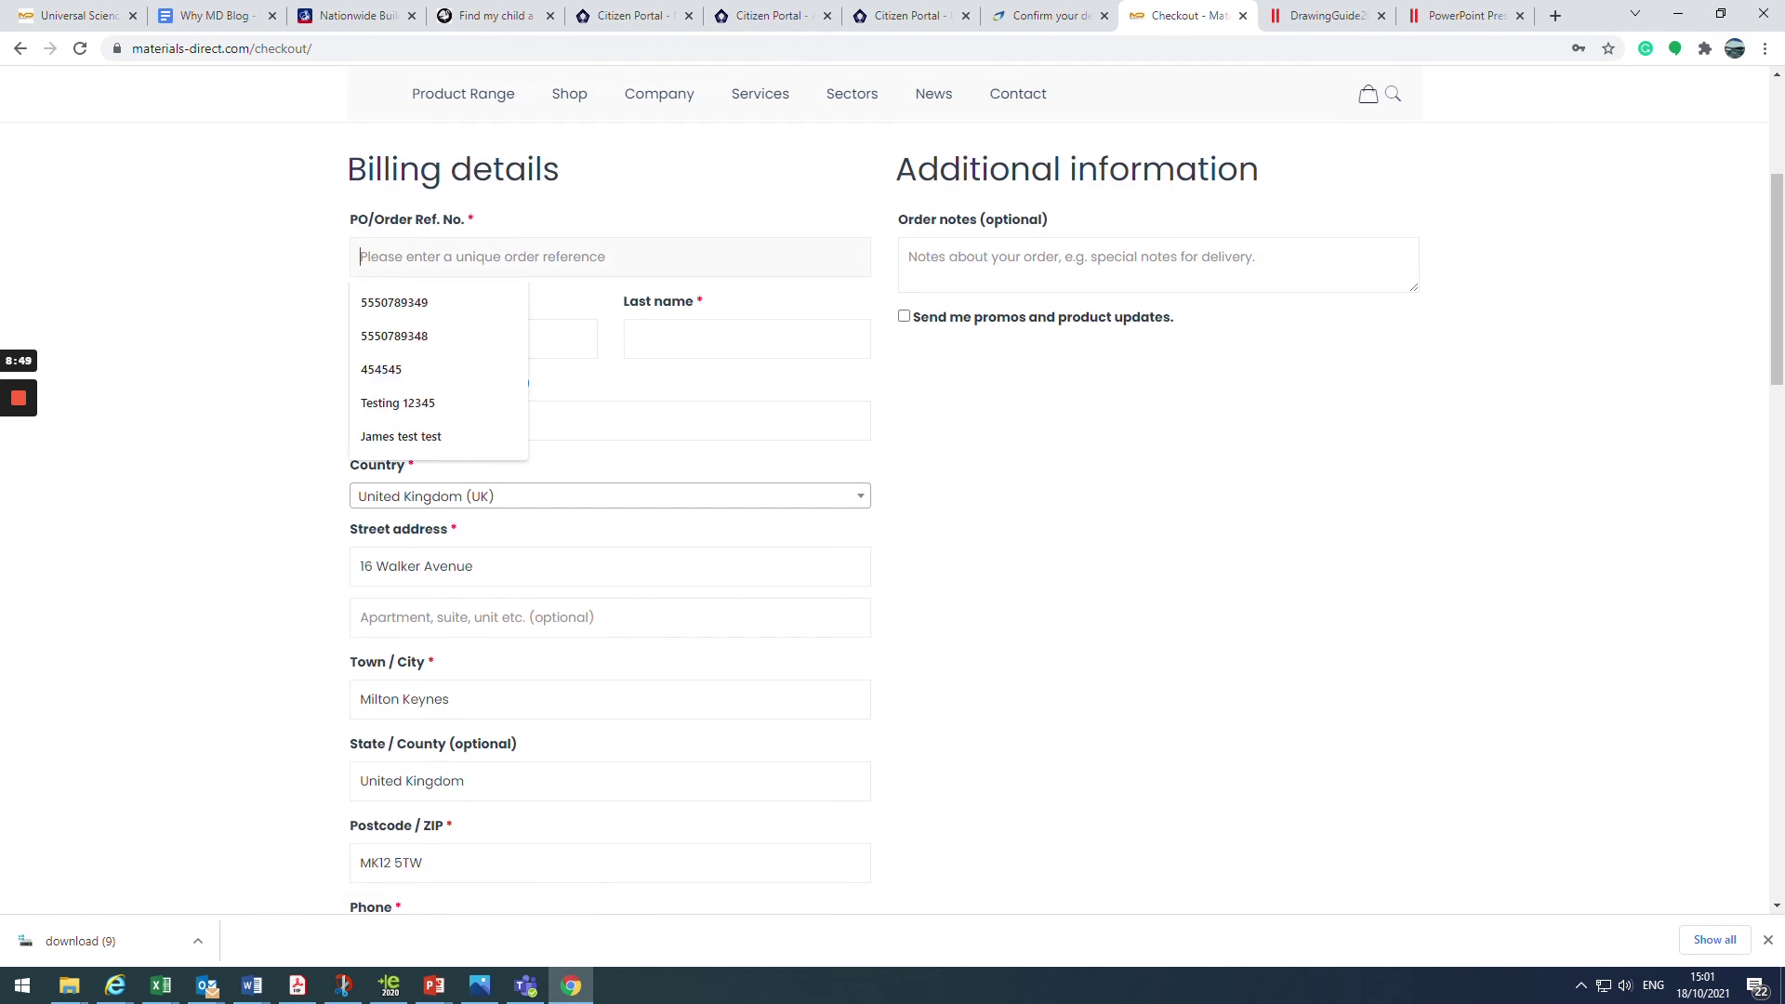
pyautogui.click(404, 315)
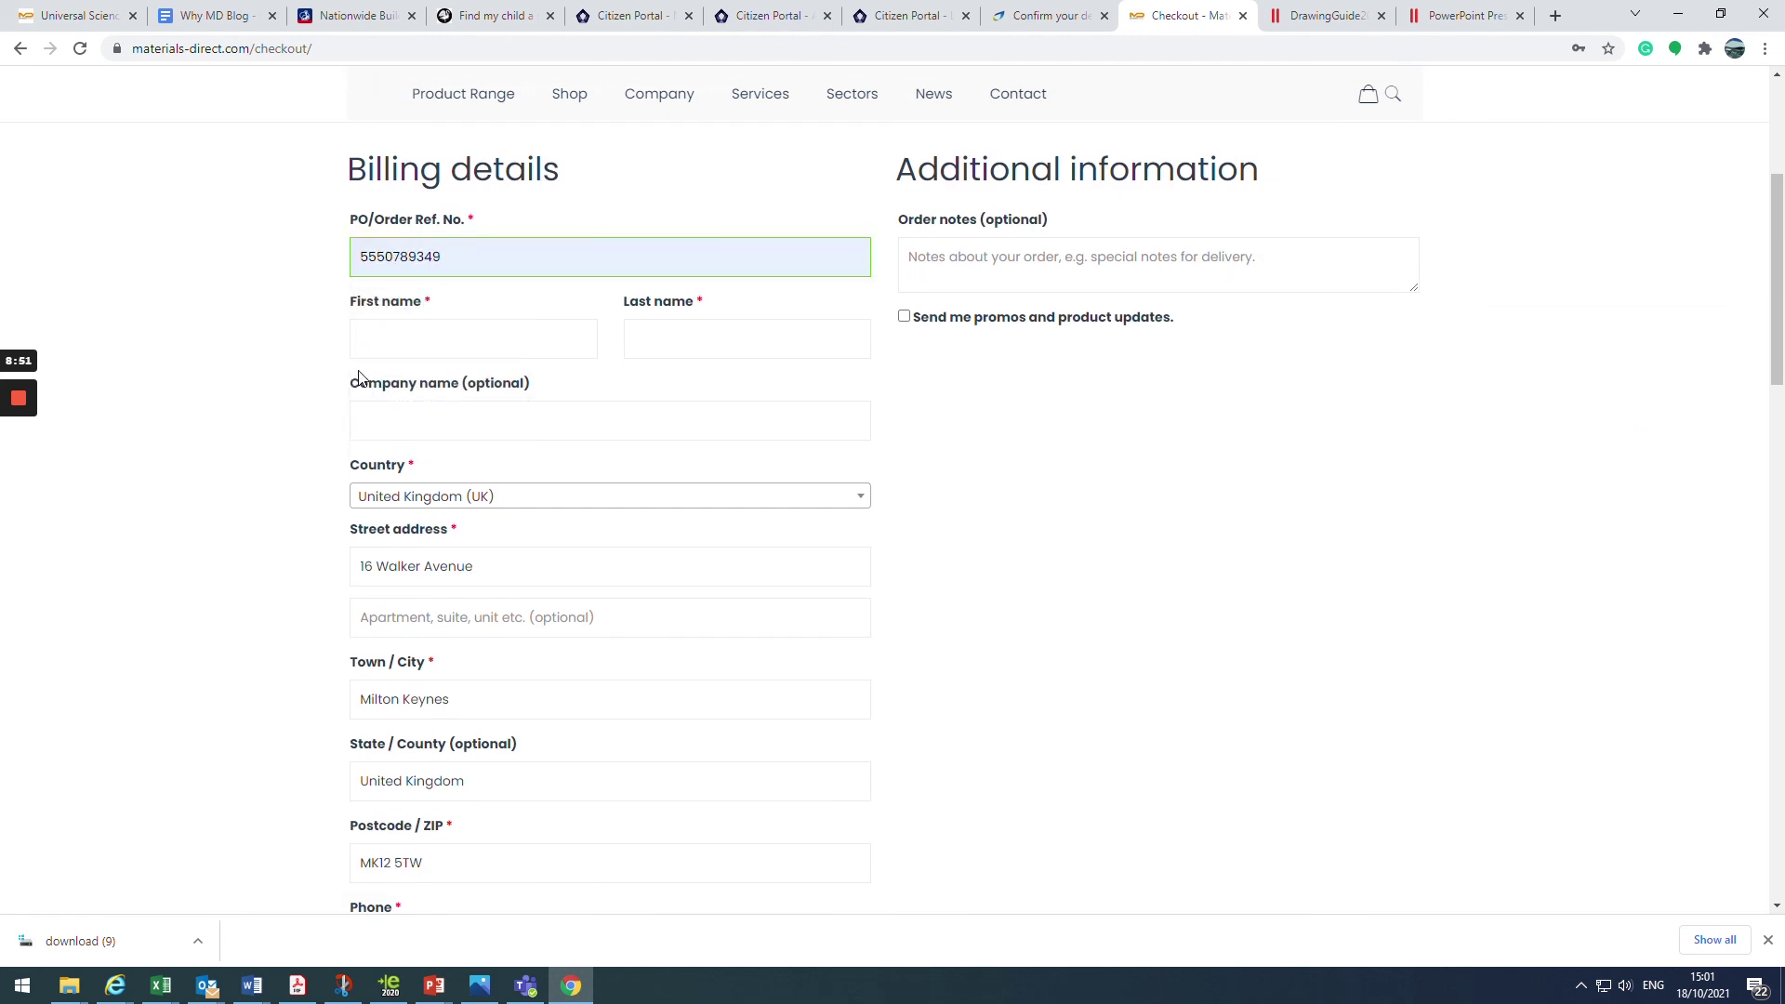
pyautogui.click(409, 339)
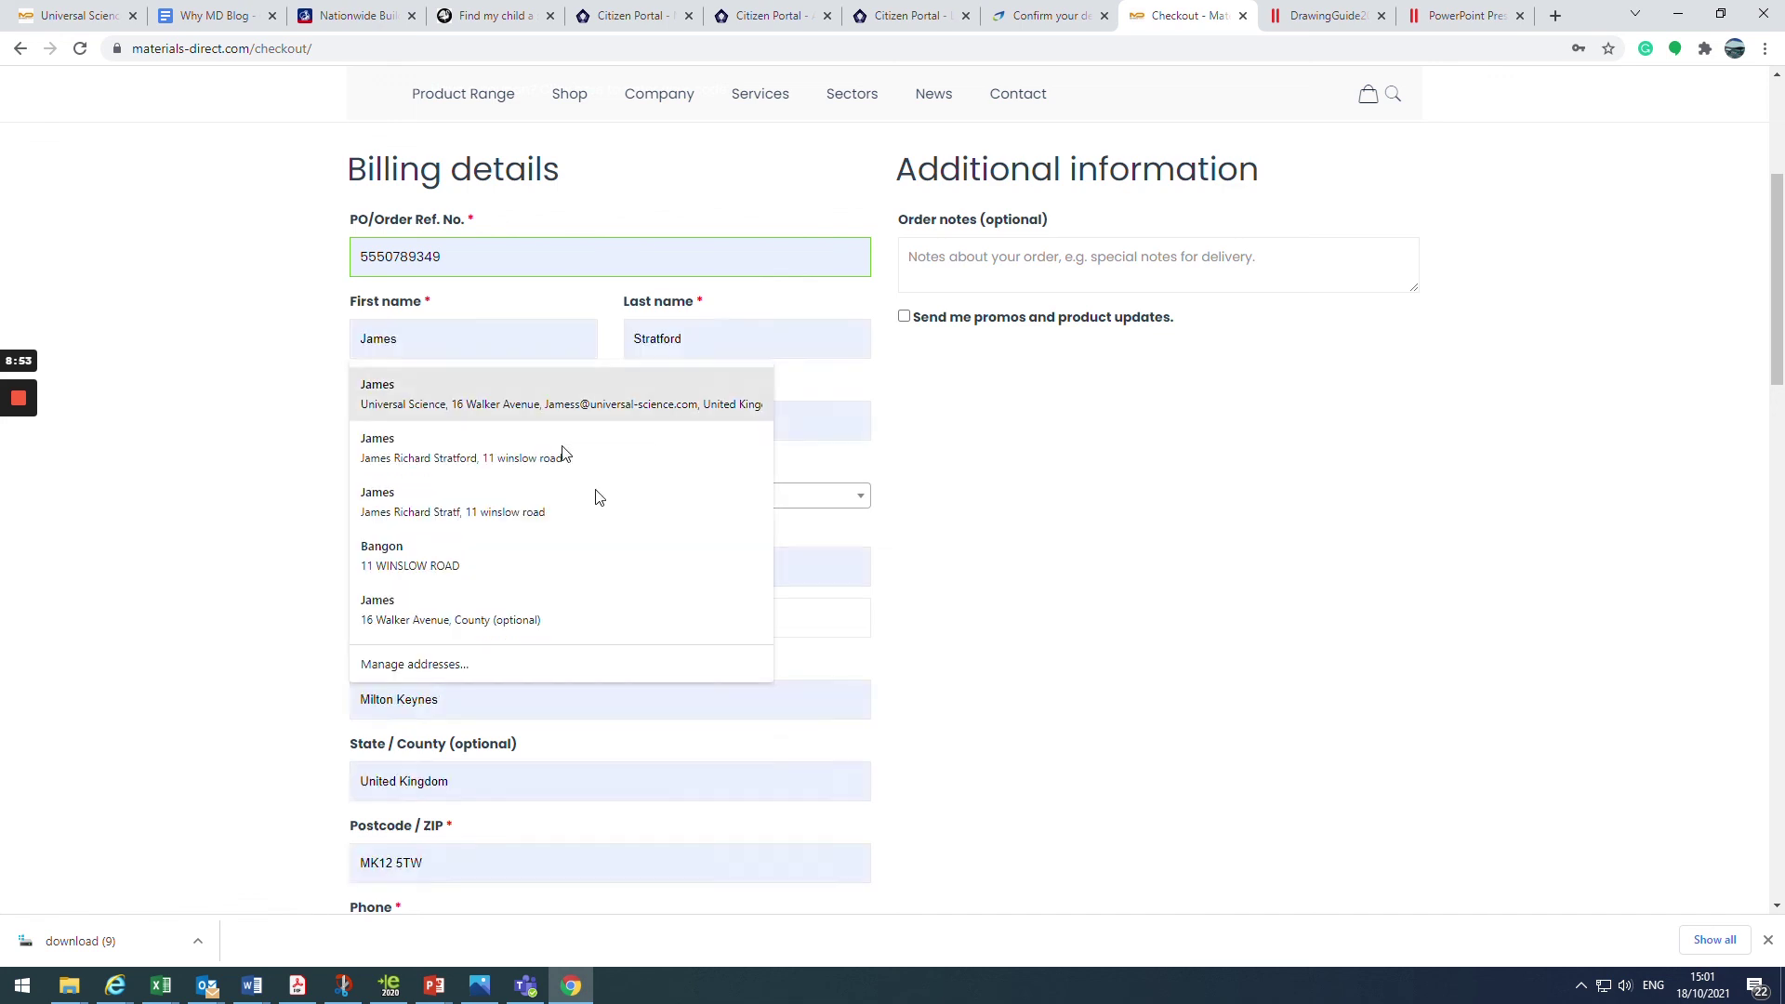
pyautogui.click(476, 405)
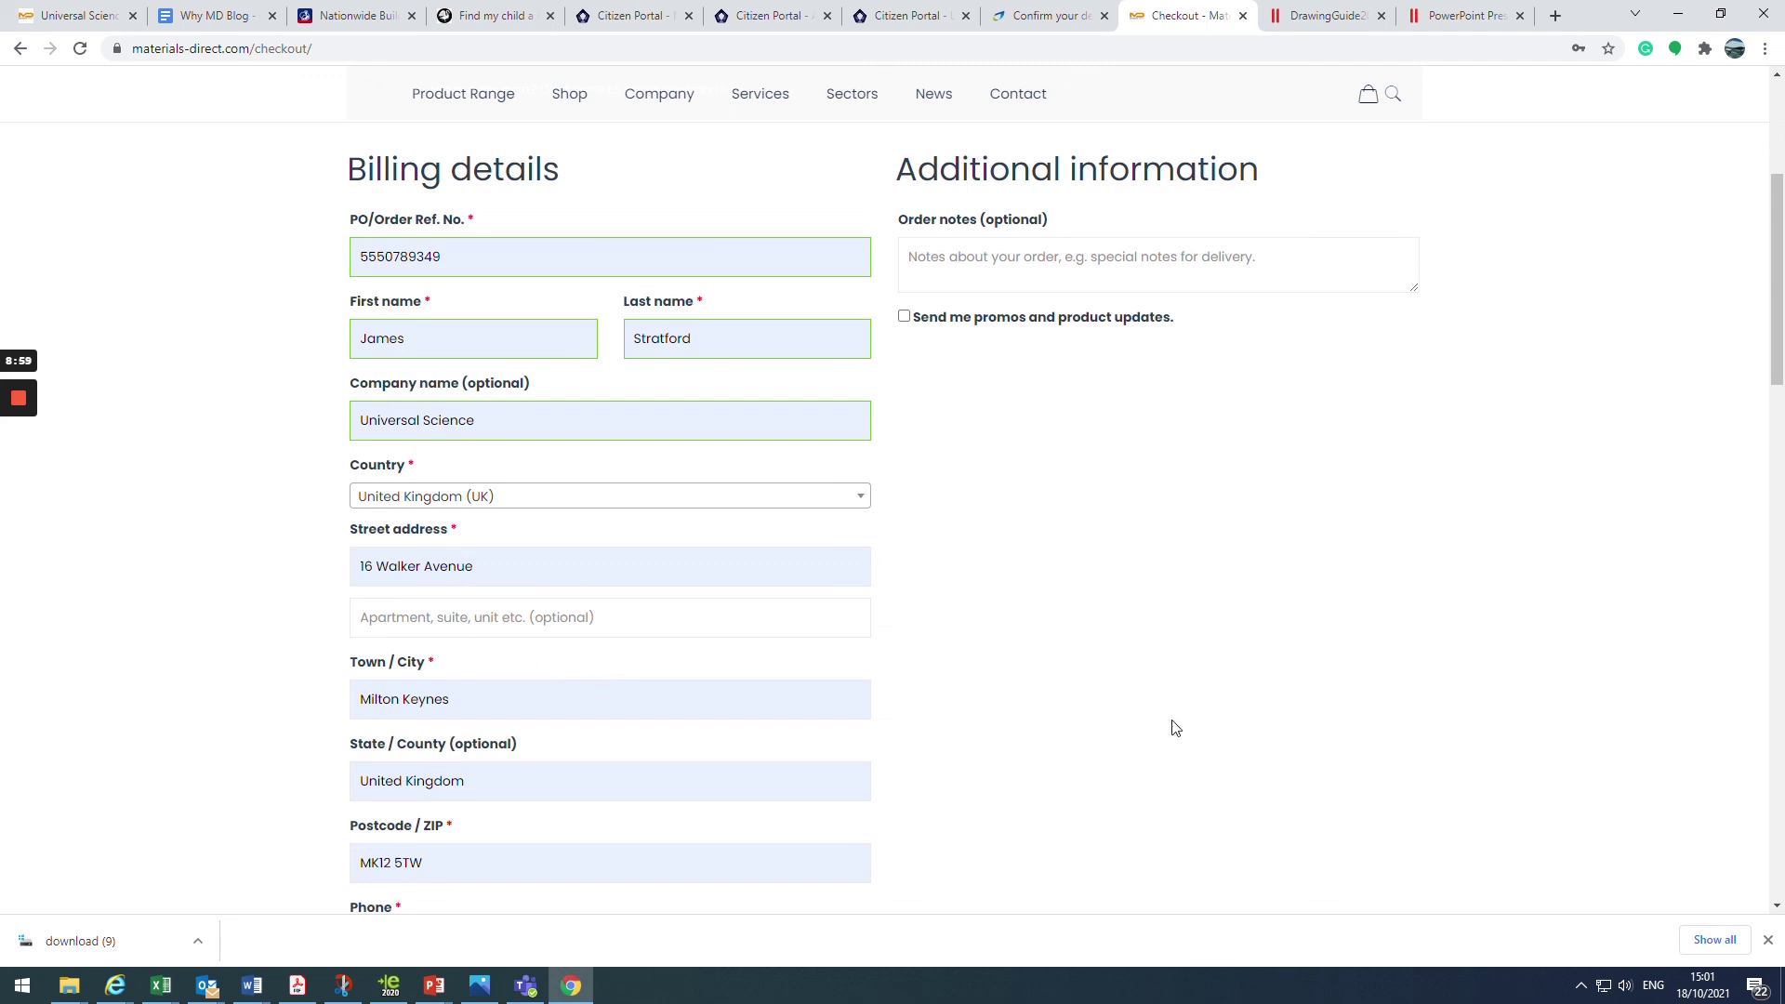
# Choose direct bank transfer as the payment method, agree to the terms and conditions, and try to place the order
pyautogui.scroll(-6, 1198, 690)
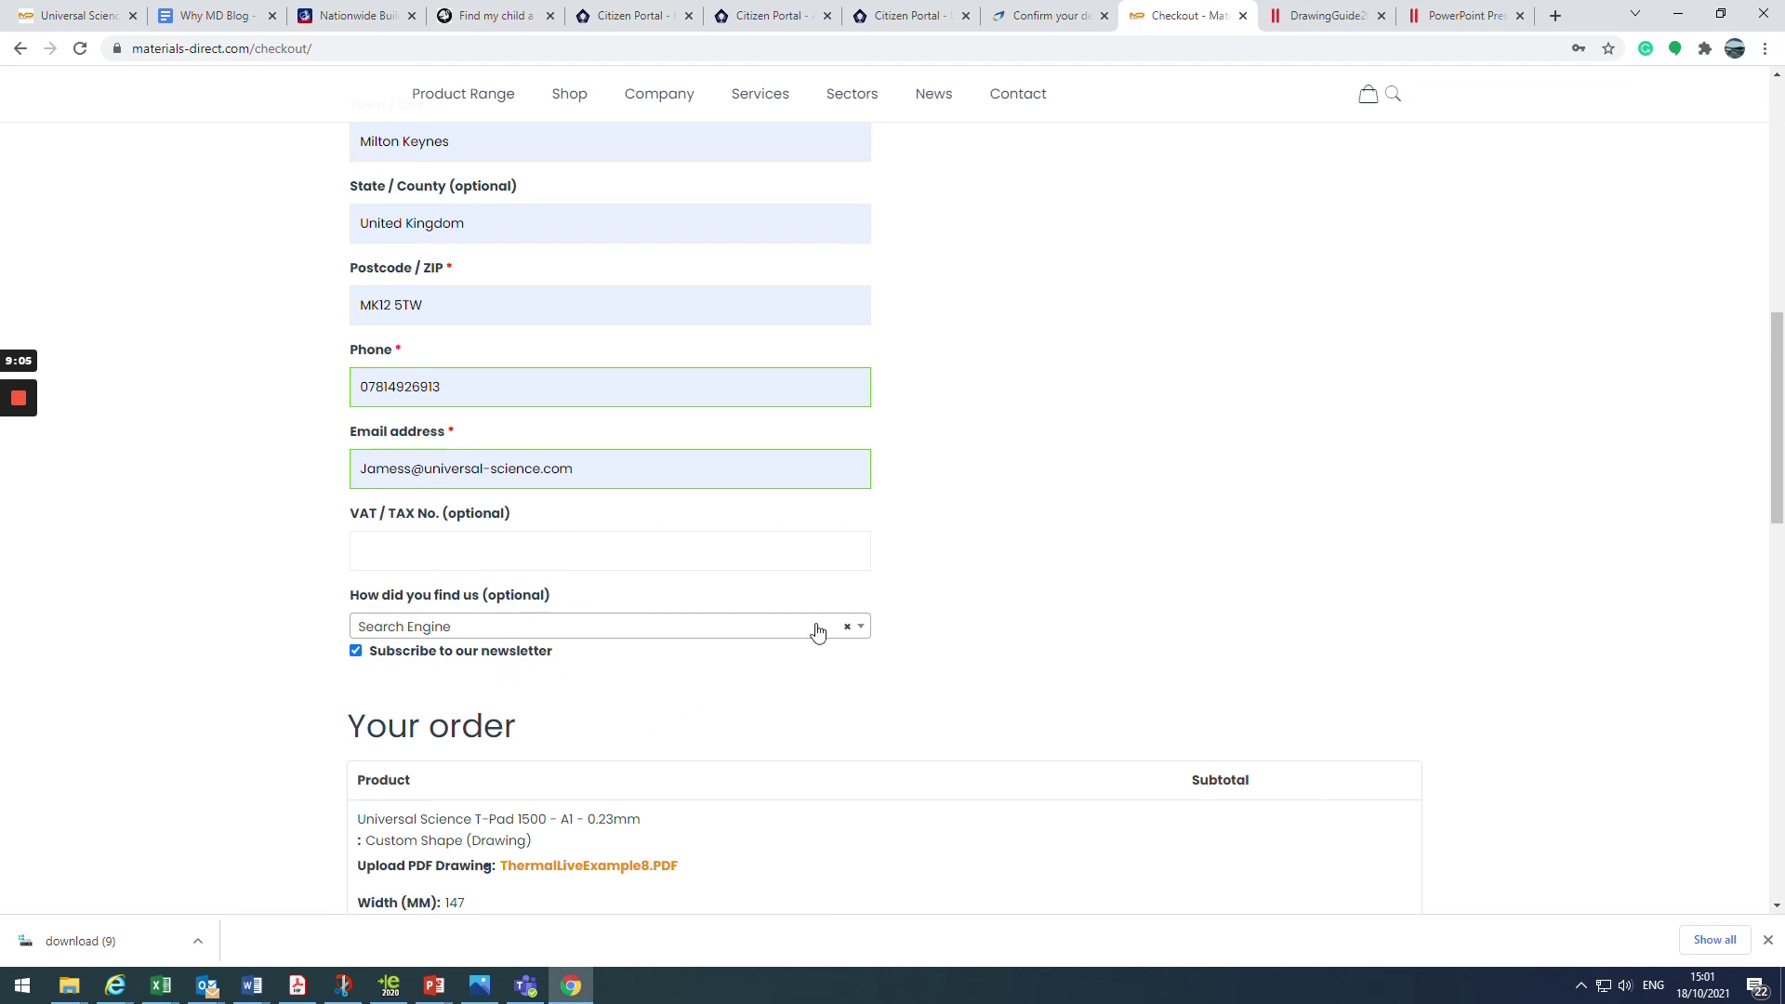
pyautogui.scroll(-5, 1219, 466)
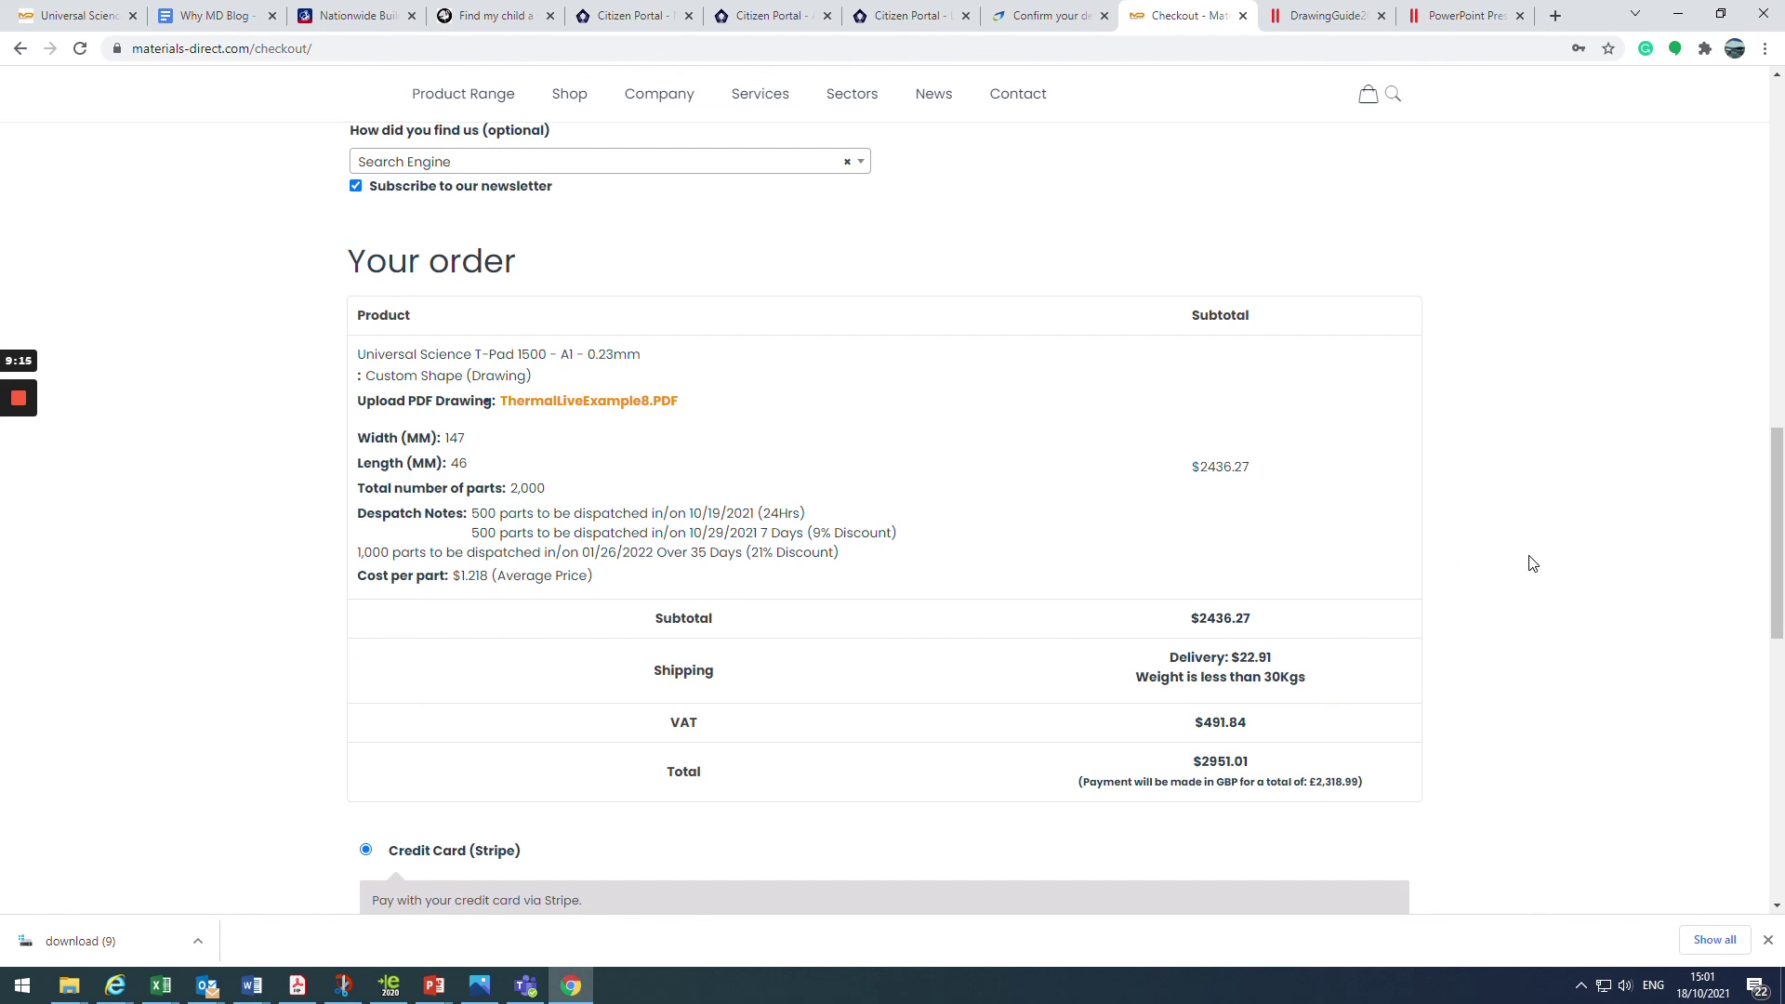
pyautogui.scroll(-5, 1531, 561)
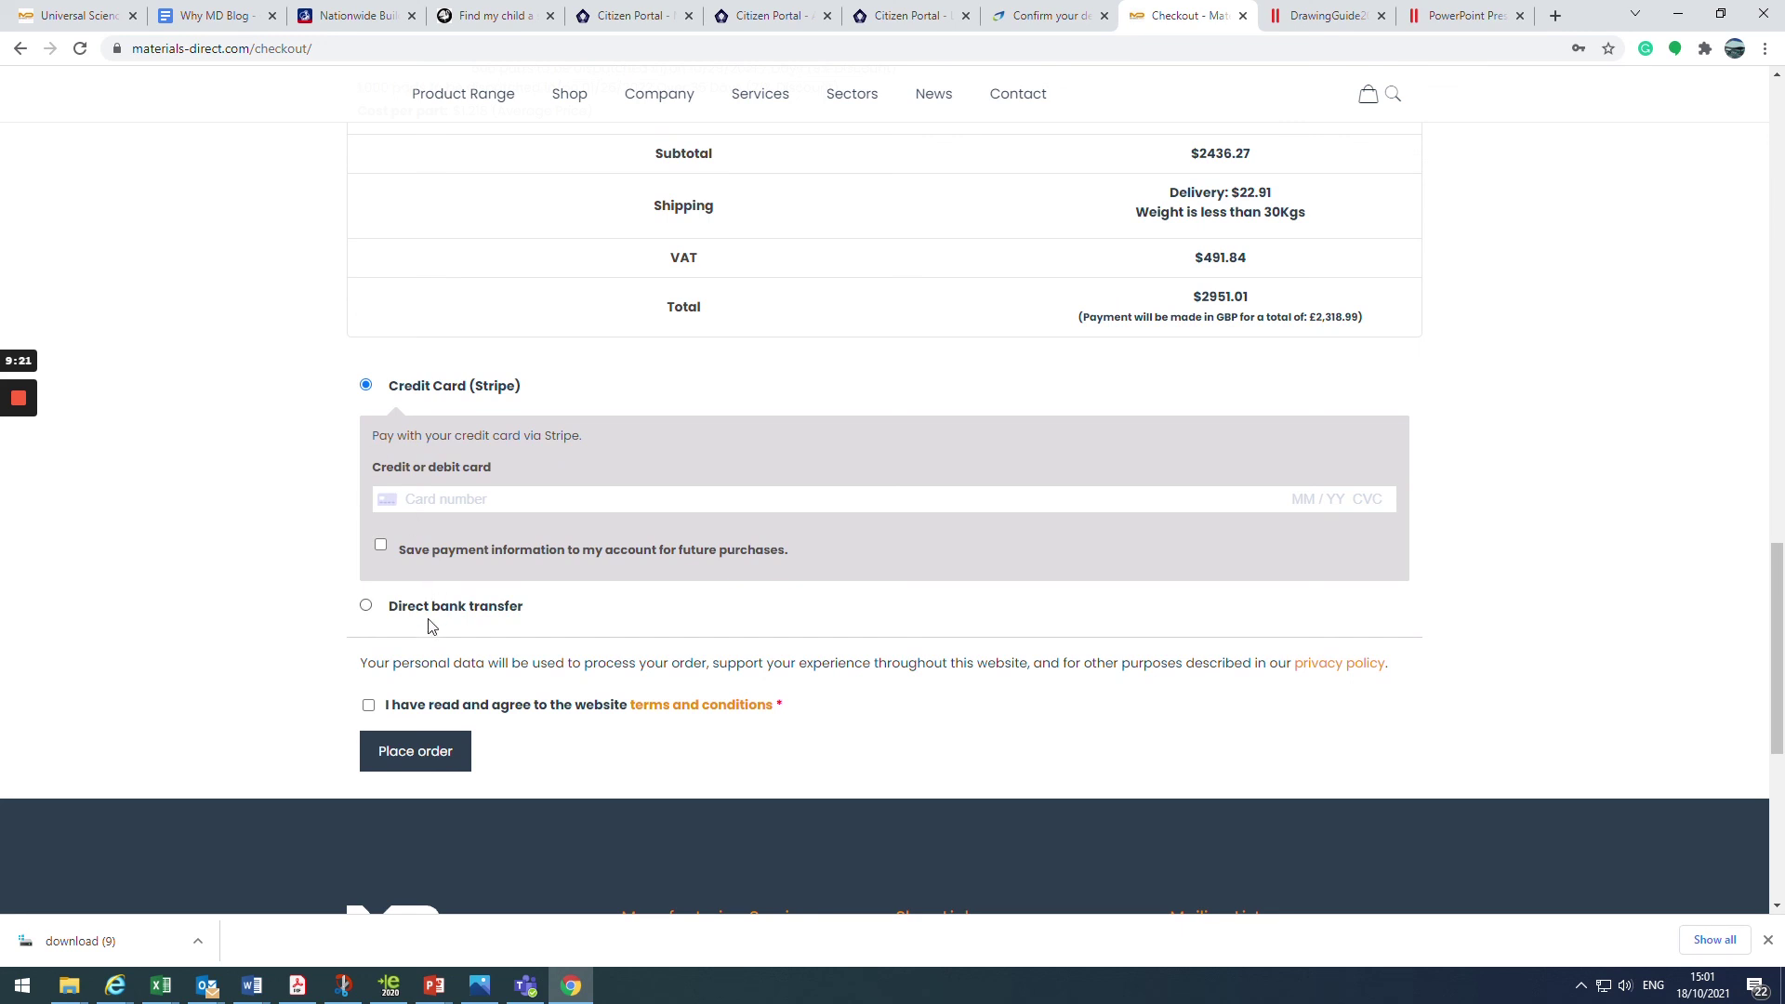
pyautogui.click(367, 609)
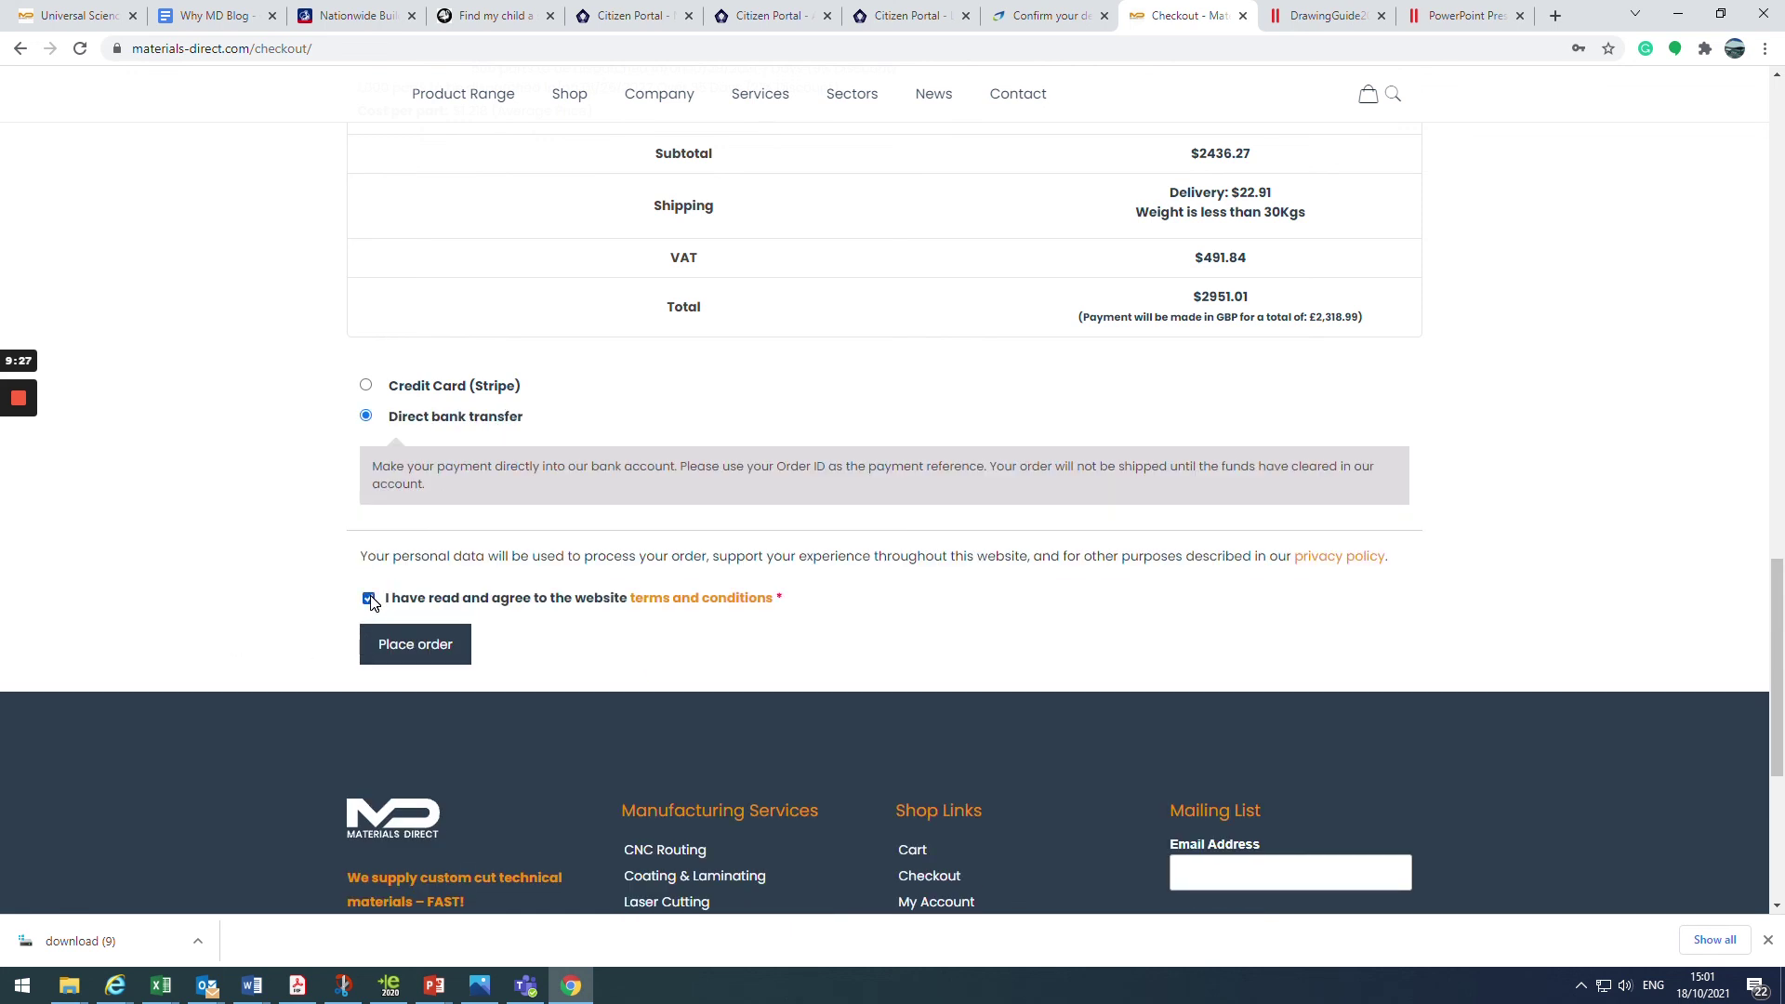
pyautogui.click(435, 642)
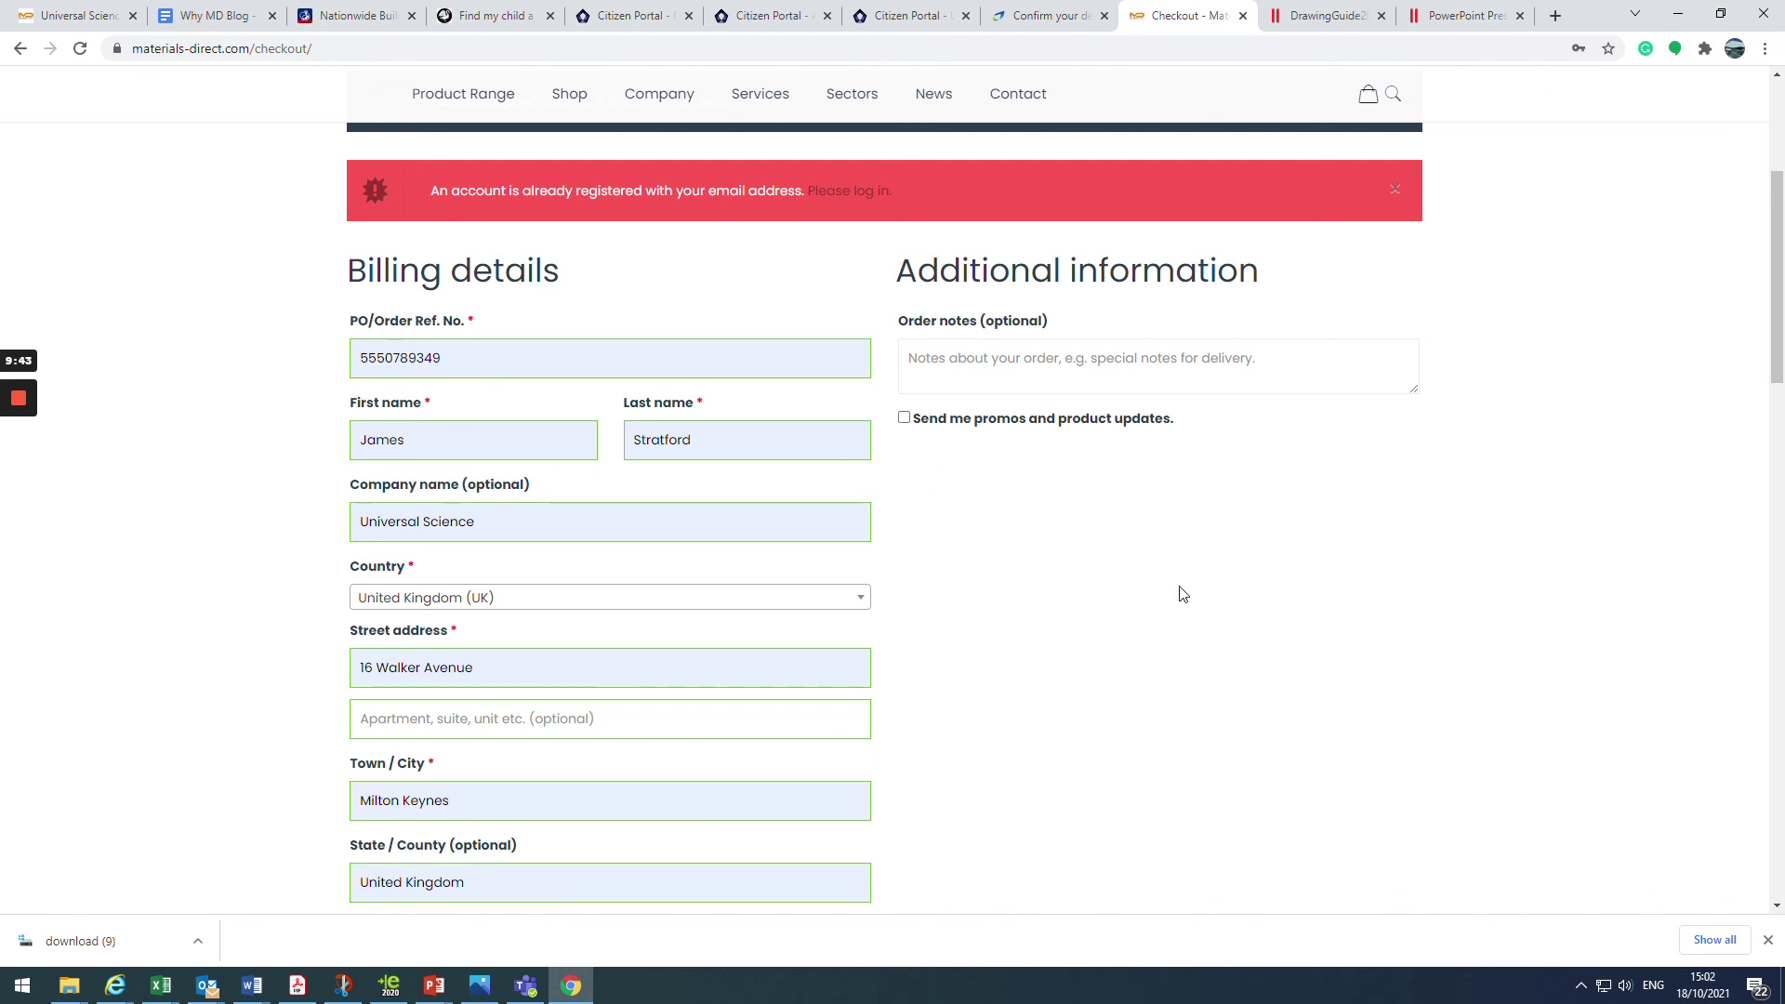
# Examine the checkout page again, including the notices, billing details, order summary and payment options
pyautogui.scroll(-7, 1274, 591)
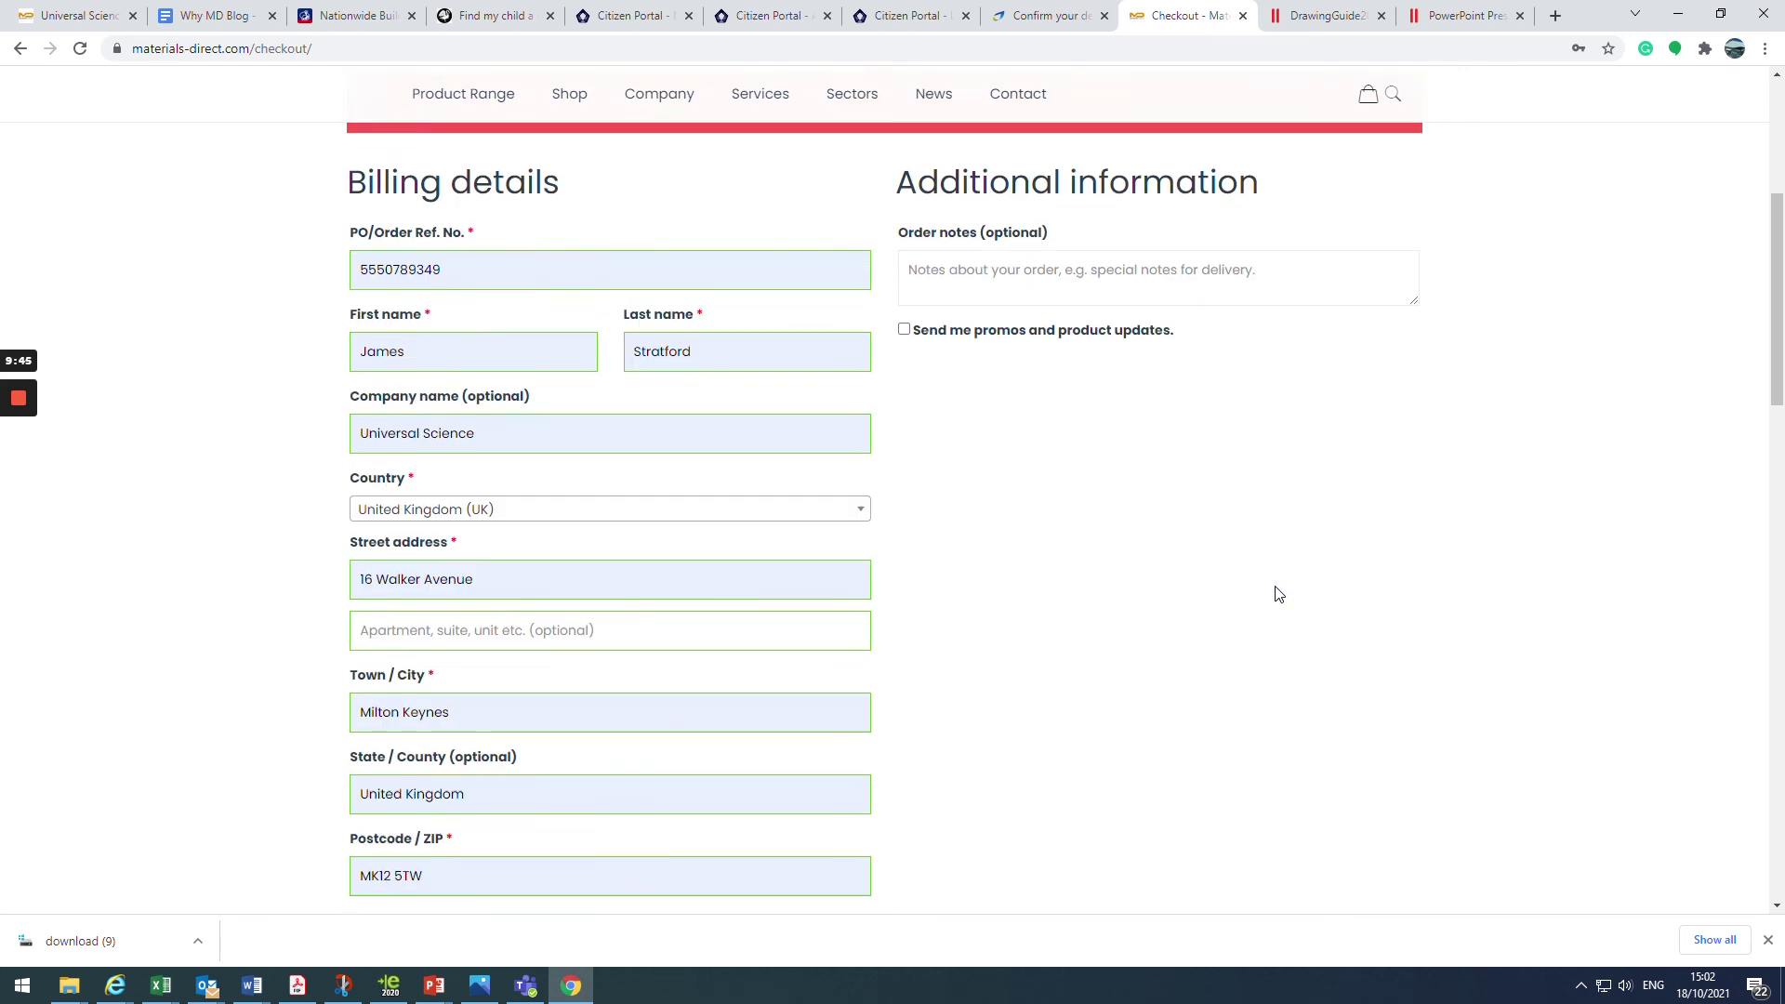
pyautogui.scroll(-6, 1289, 592)
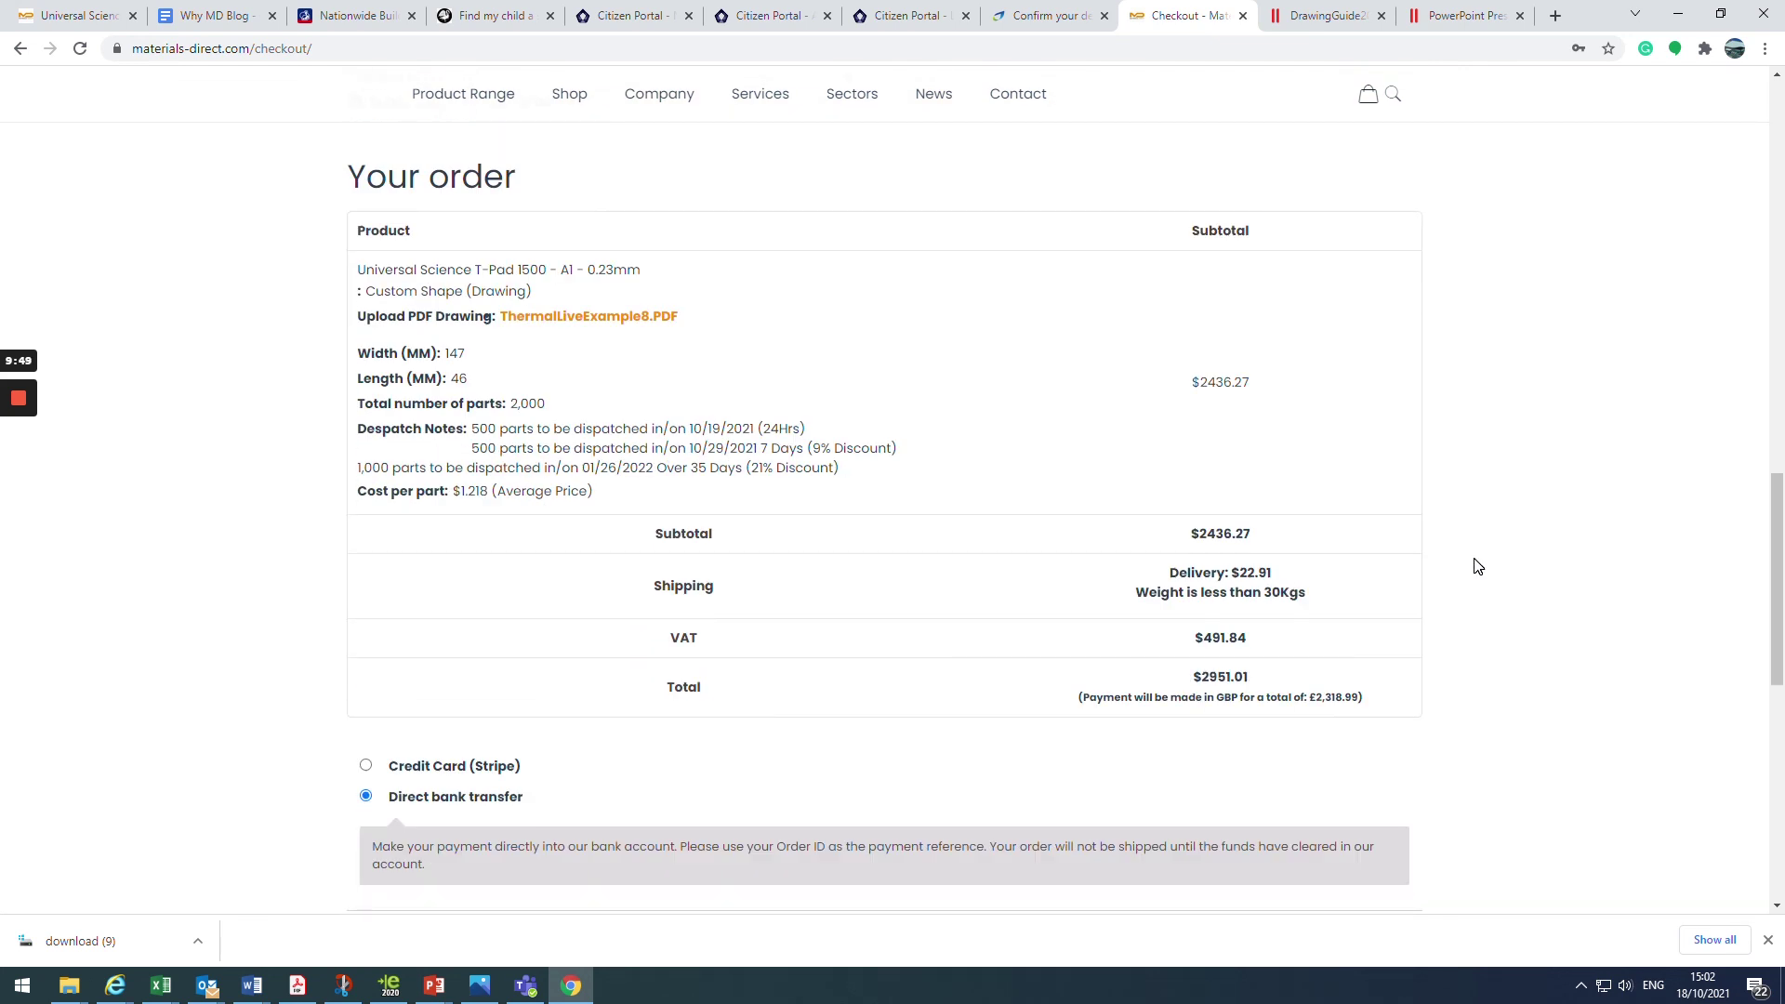
pyautogui.scroll(-5, 1478, 570)
pyautogui.scroll(12, 1482, 558)
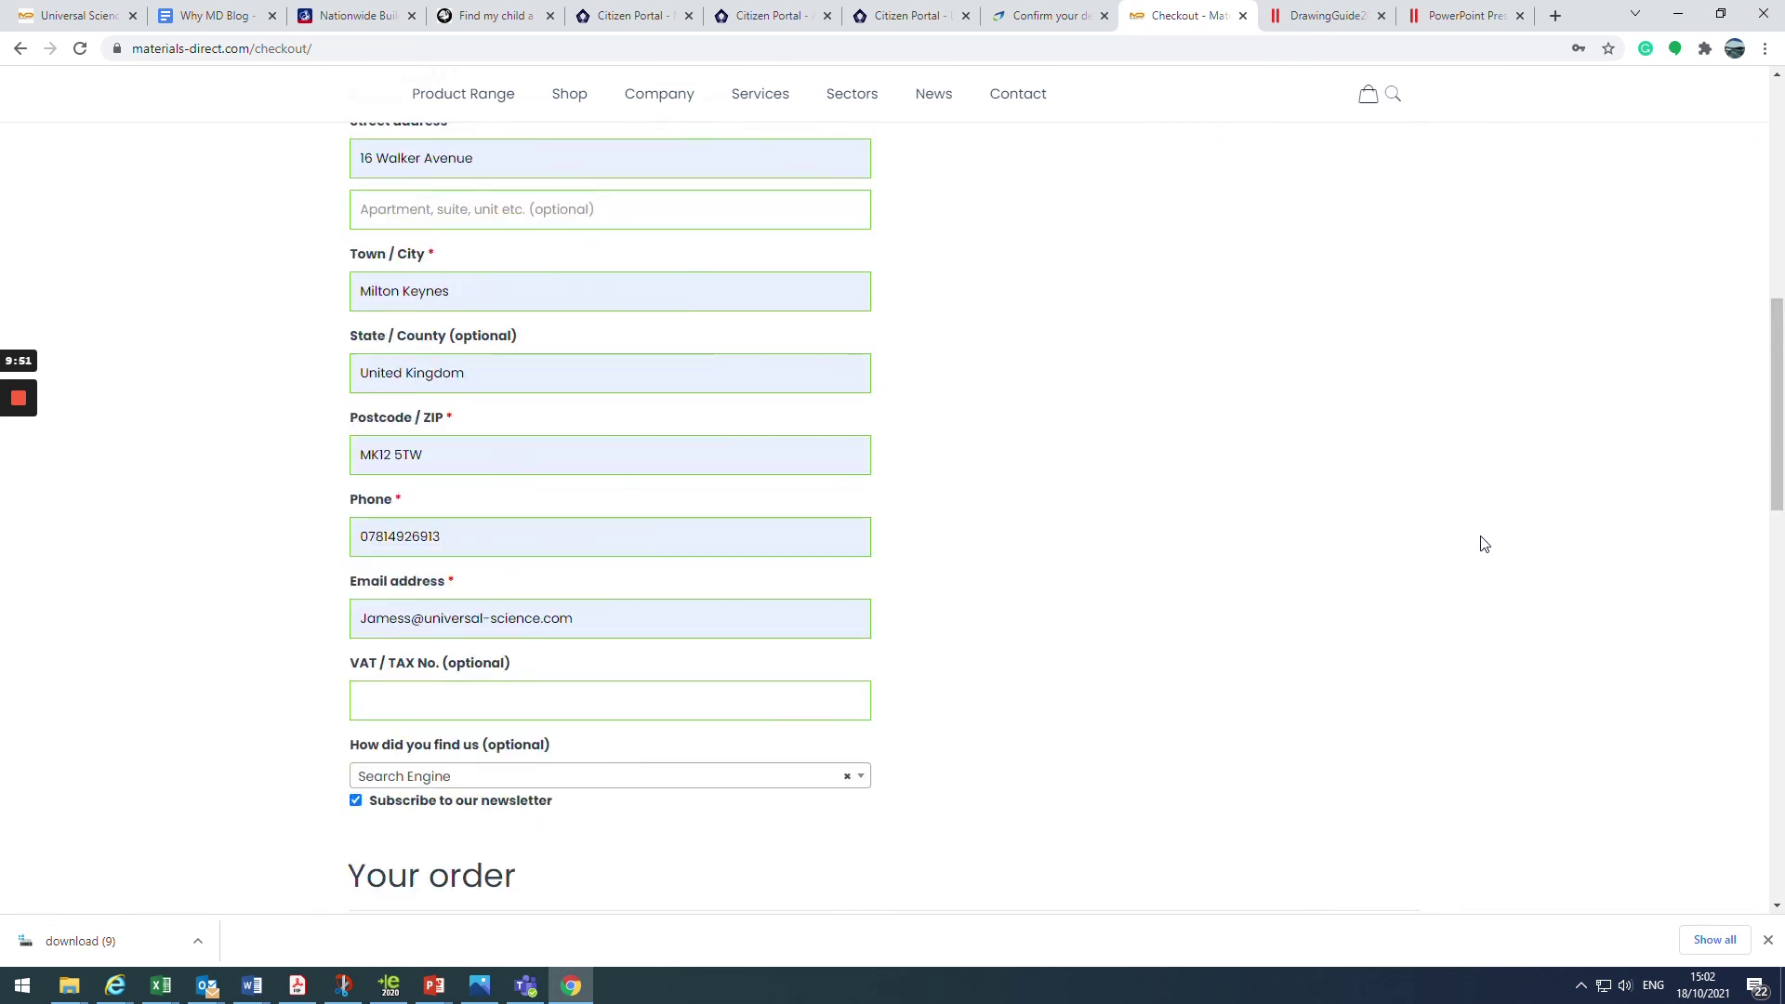
pyautogui.scroll(10, 1482, 545)
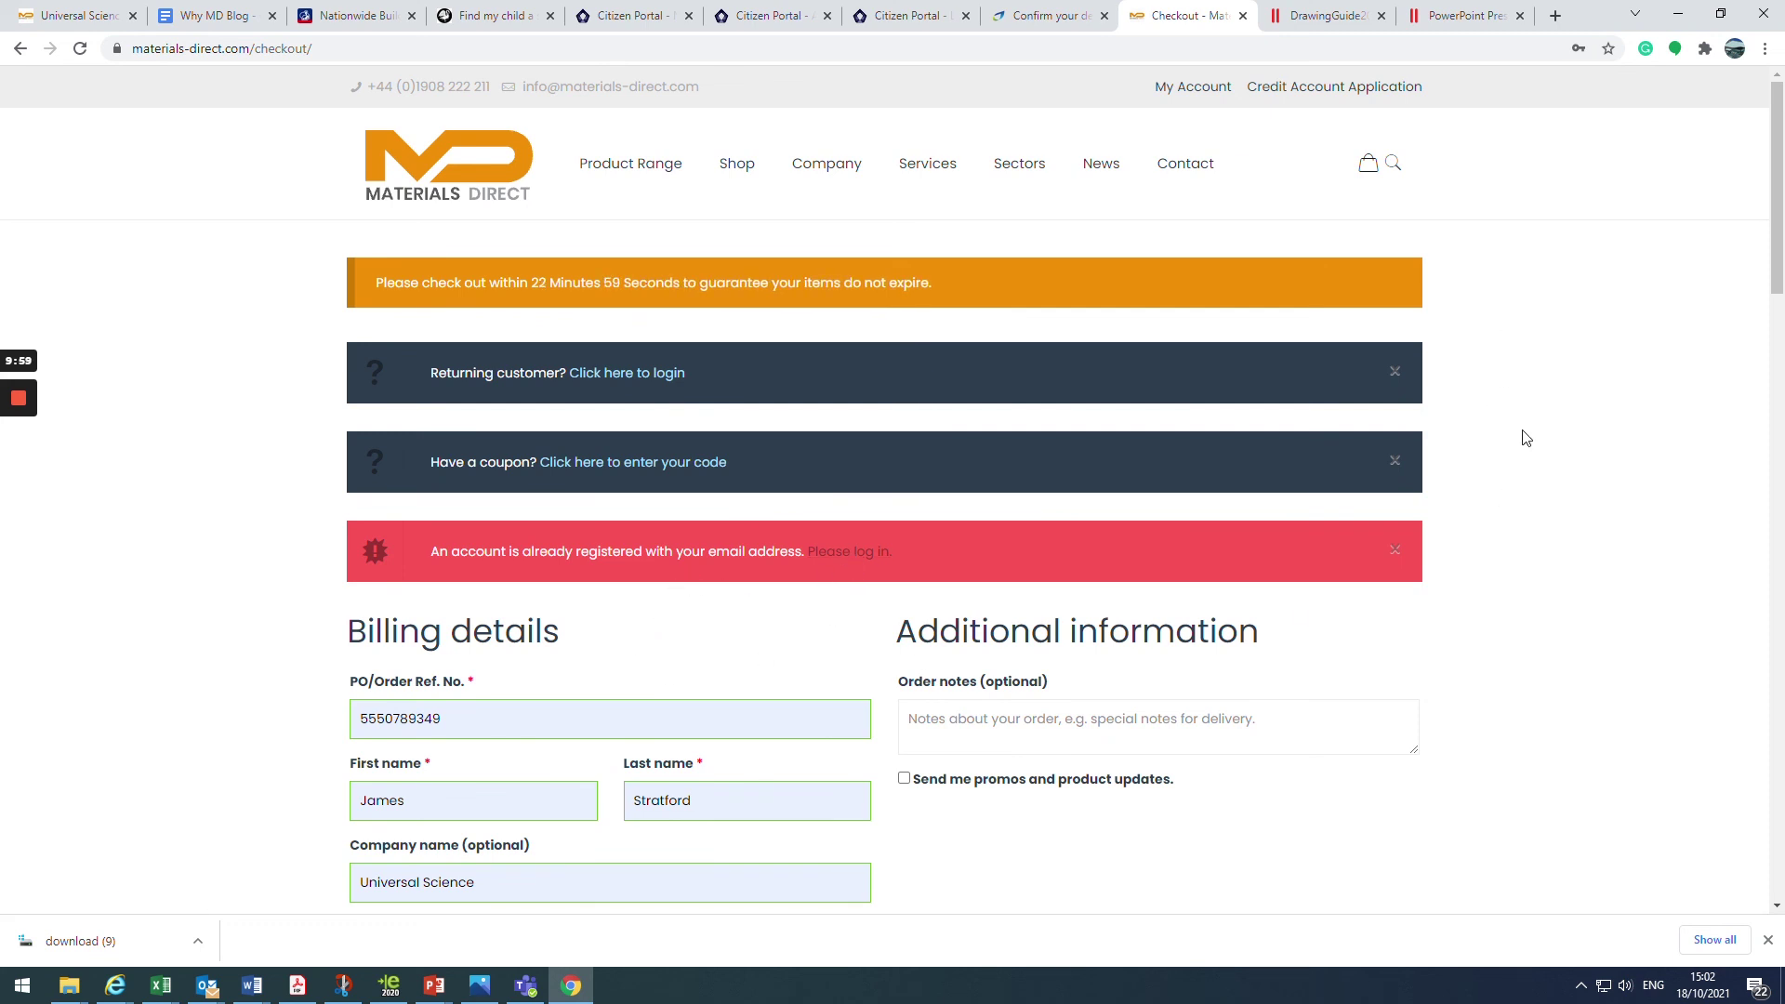
pyautogui.scroll(-12, 1520, 432)
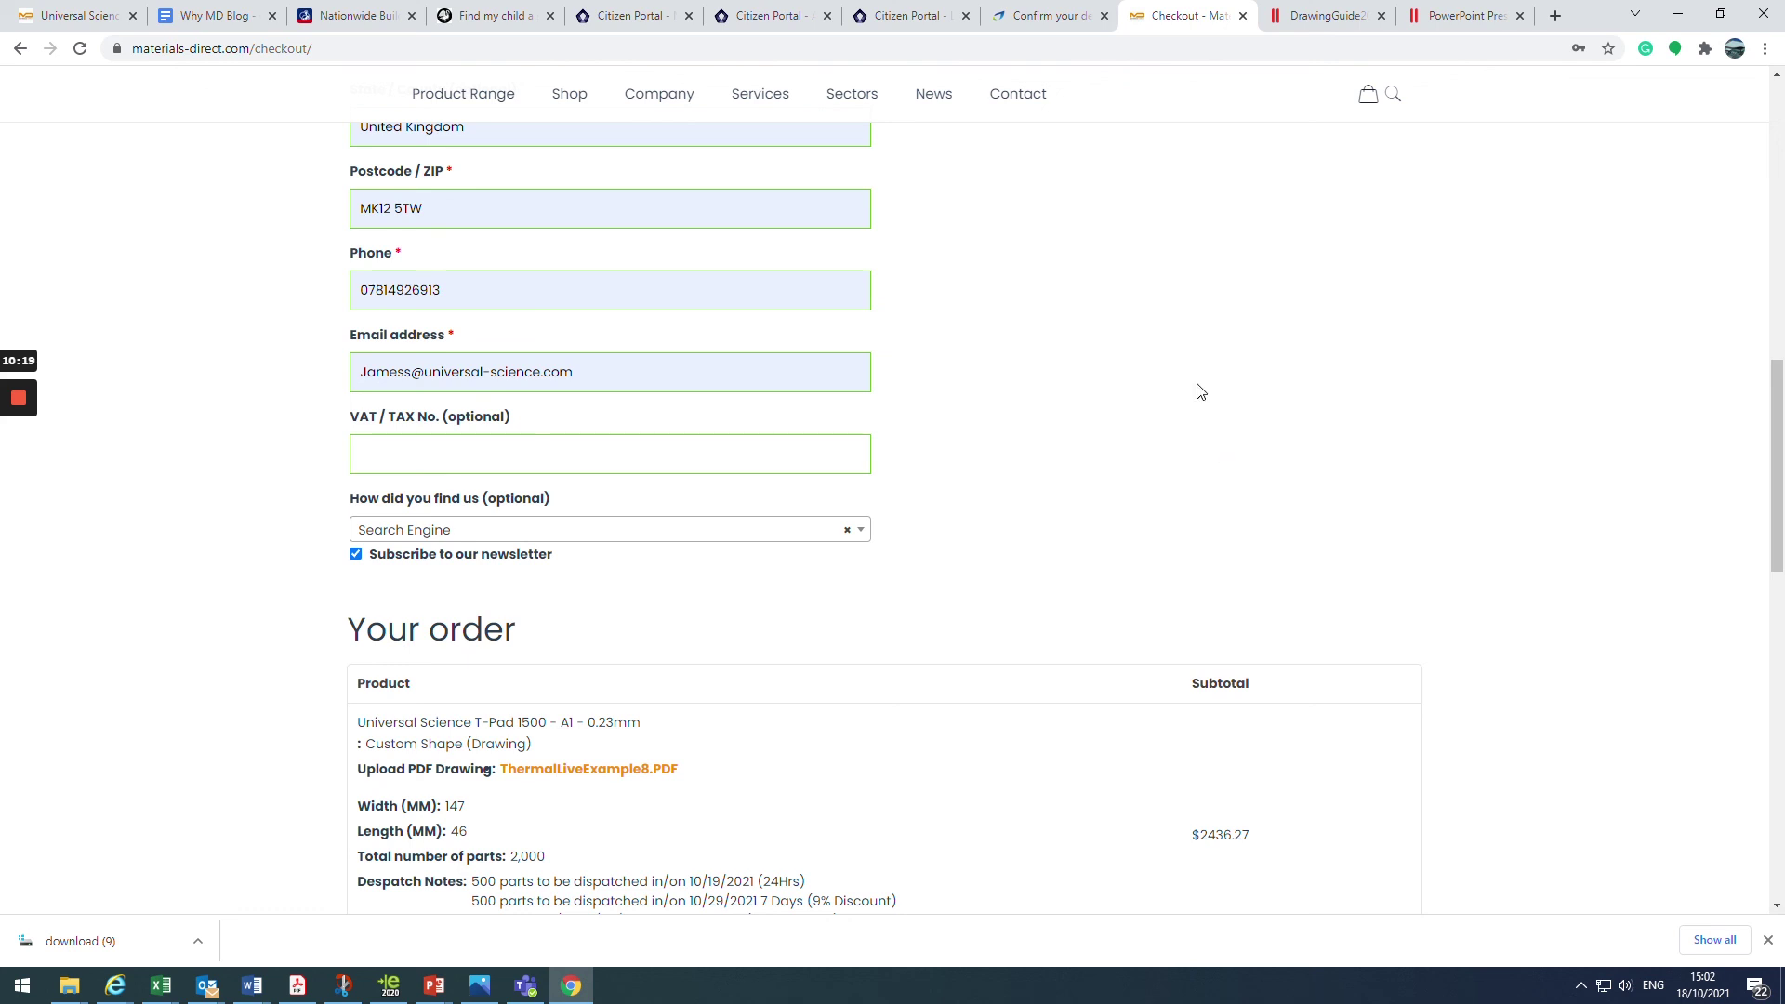
pyautogui.scroll(2, 1119, 350)
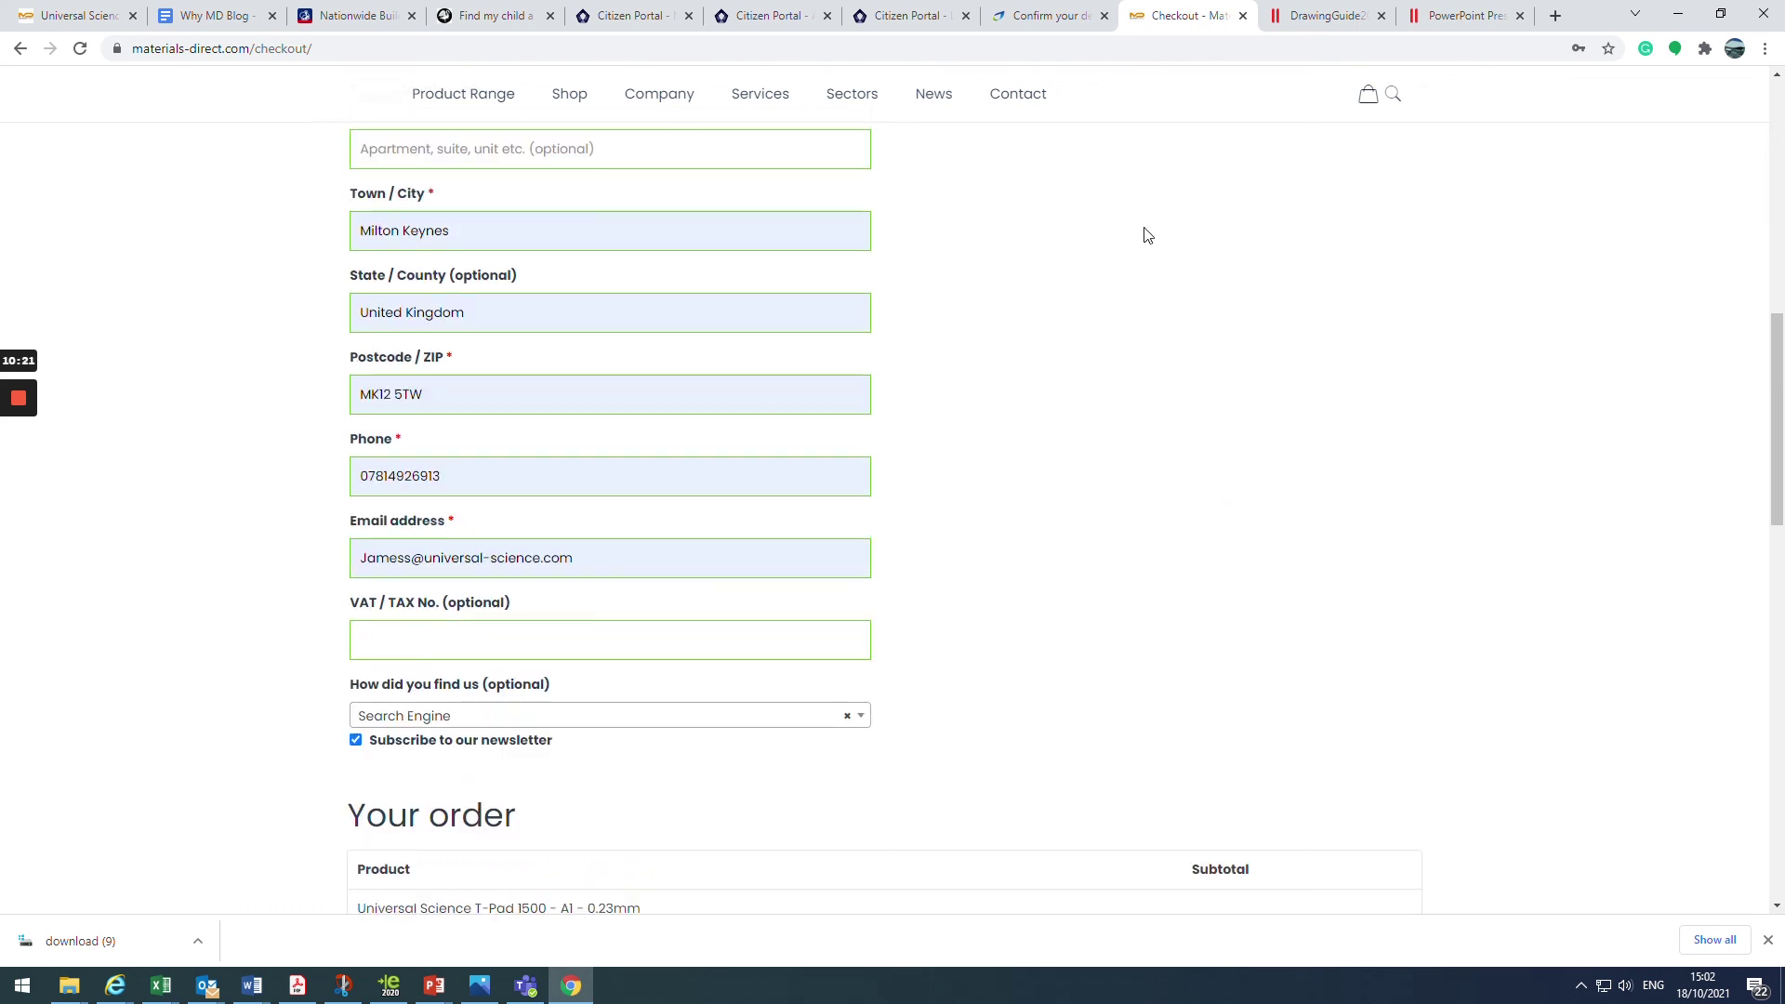